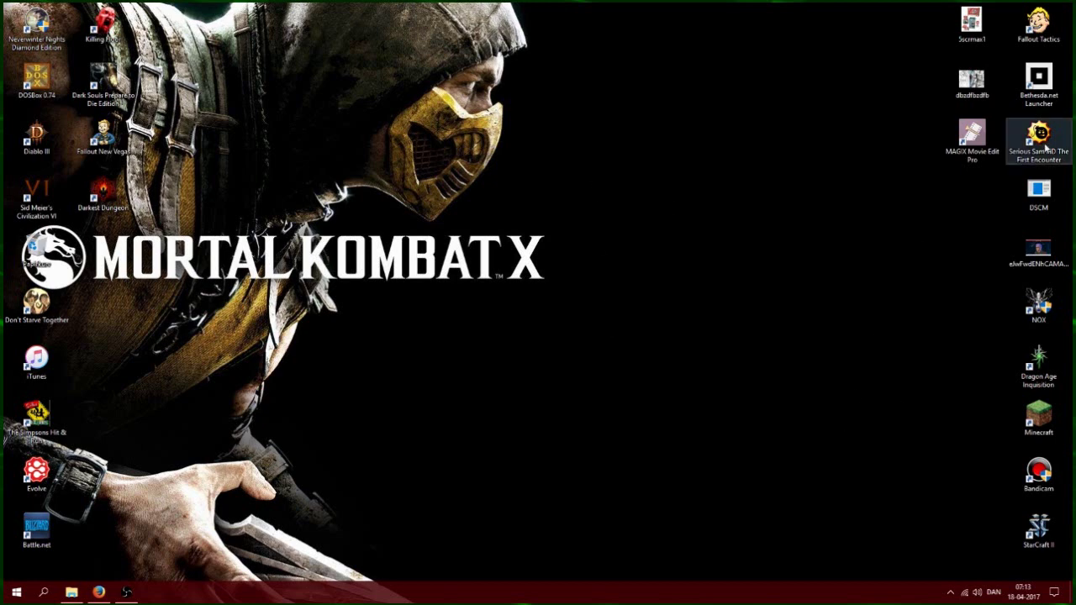
Launch MAGIX Movie Edit Pro from the desktop
click(972, 136)
click(755, 221)
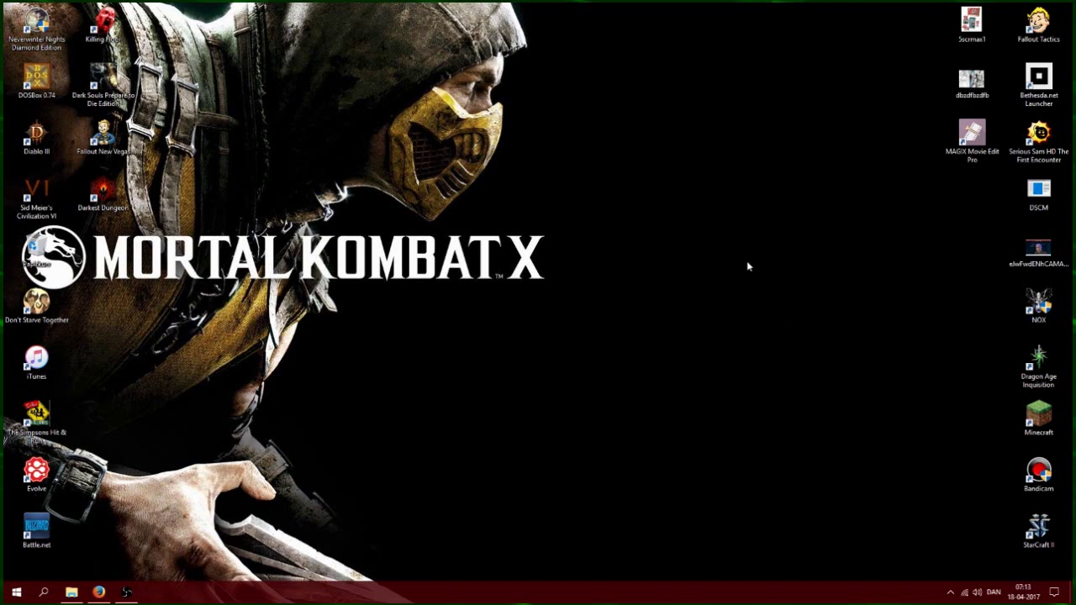
click(998, 129)
double_click(998, 129)
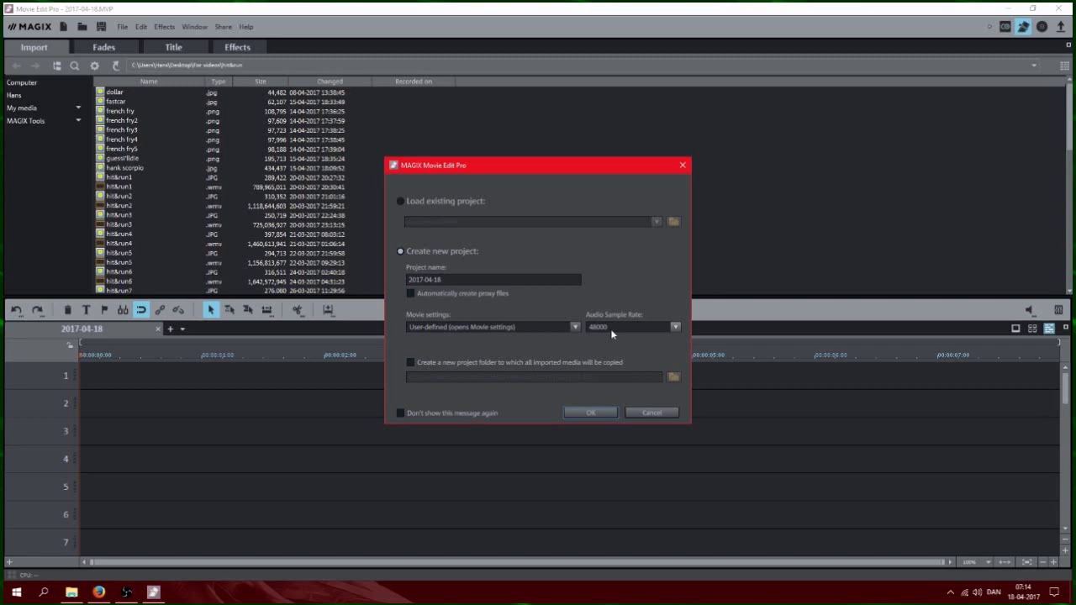
Create the new project 2017-04-18 with user-defined movie settings and a 48000 audio sample rate
click(576, 327)
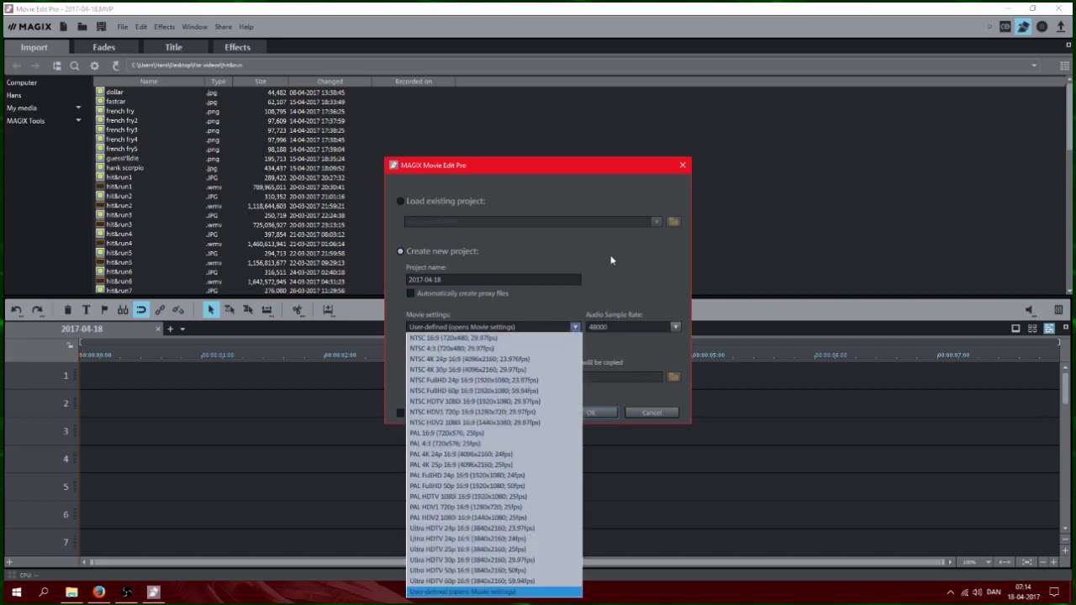
click(505, 592)
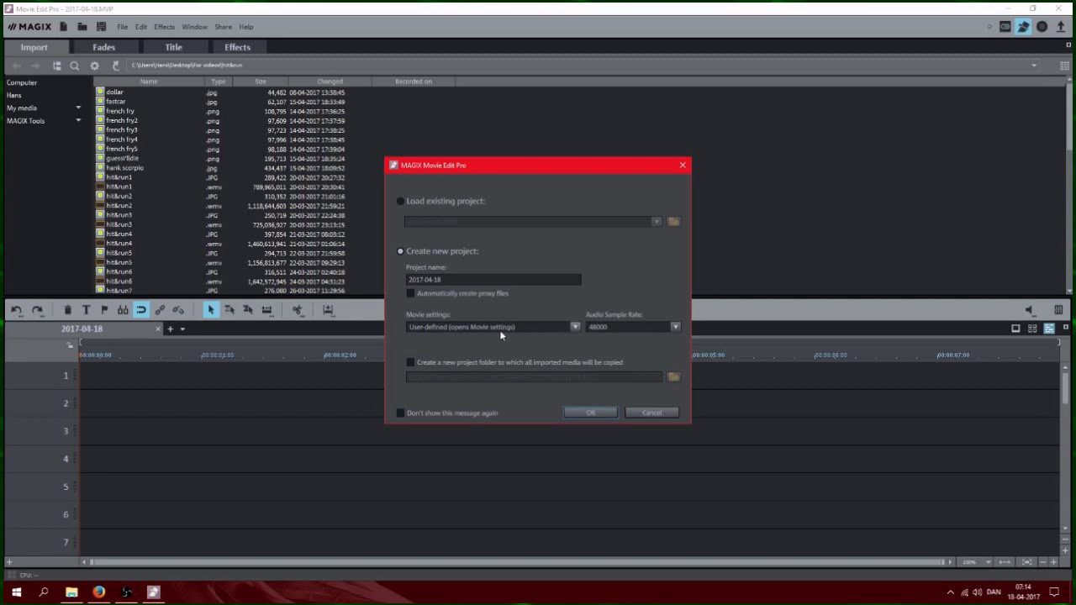
click(558, 327)
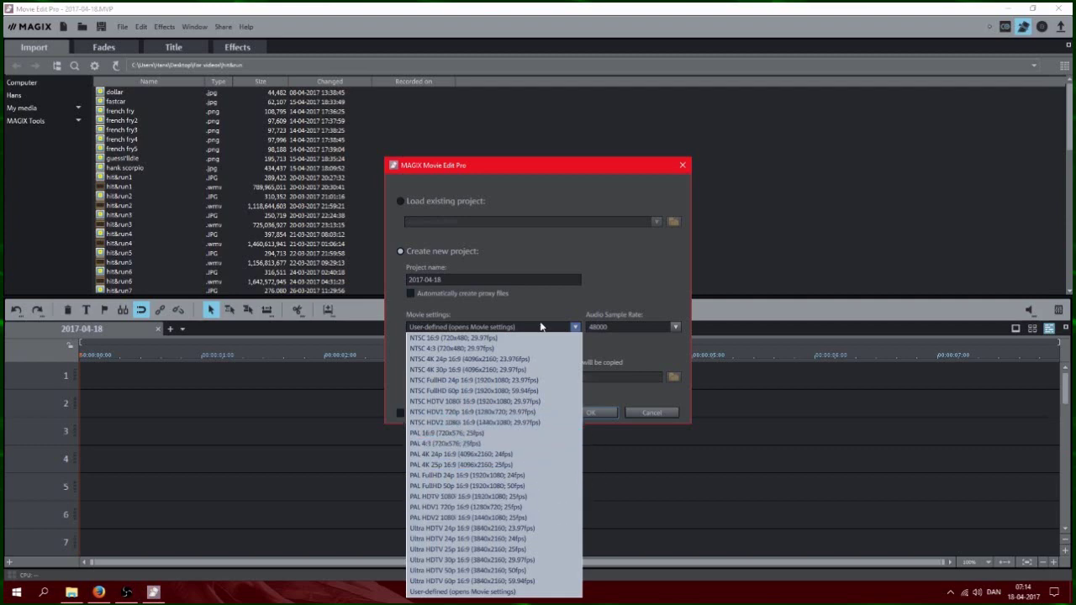
click(533, 594)
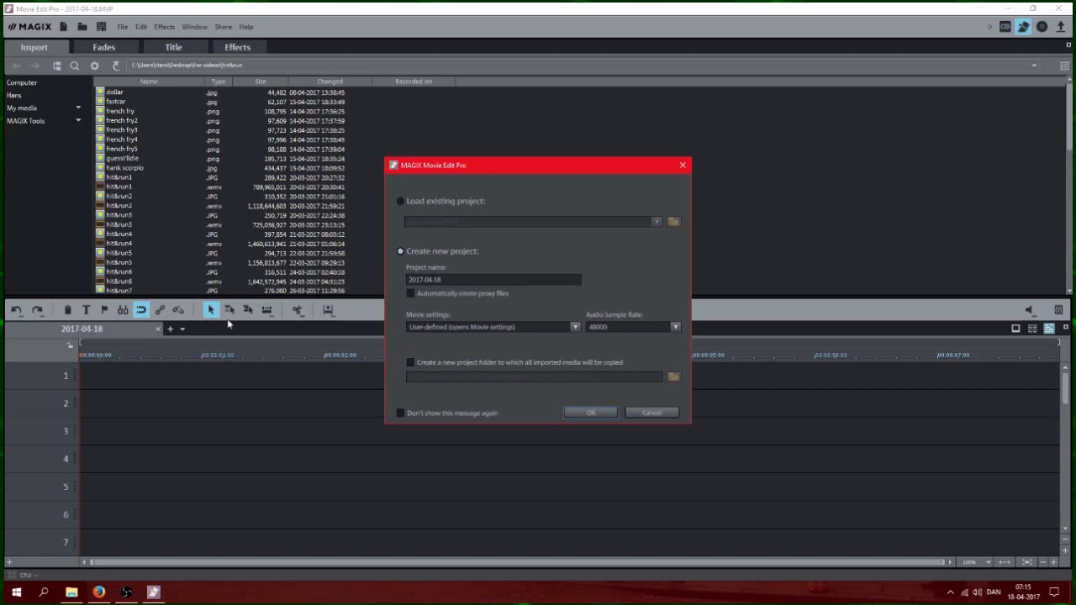
click(593, 413)
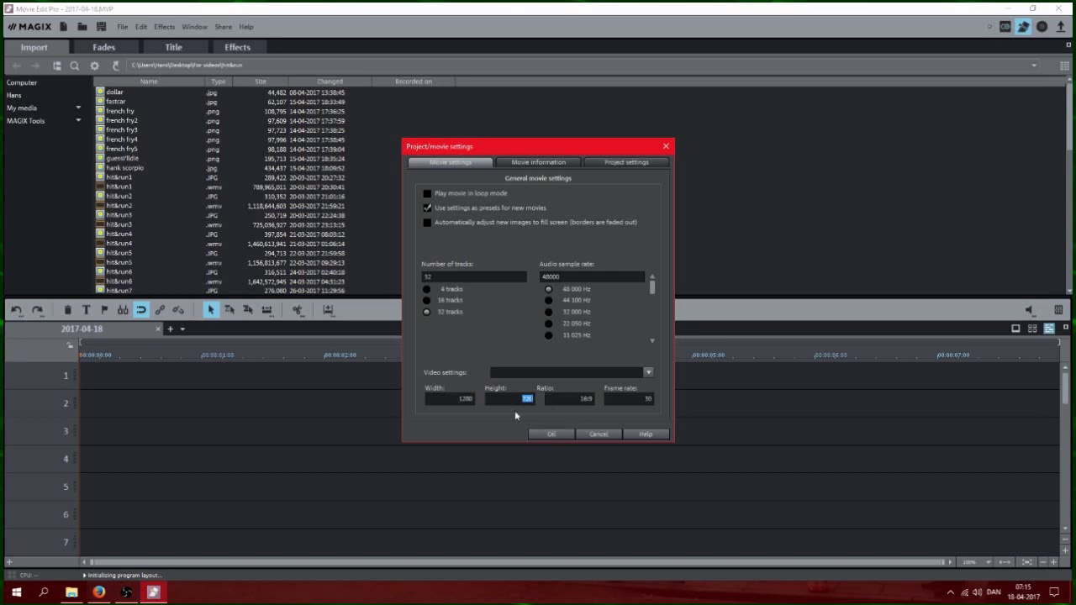
Examine the movie's width, height, ratio and frame rate values in the general movie settings
double_click(464, 399)
key(Tab)
key(Tab)
key(Tab)
key(Tab)
click(461, 400)
click(523, 398)
click(461, 398)
click(522, 398)
Set the number of tracks to 7 and apply the movie settings
double_click(445, 277)
text(7)
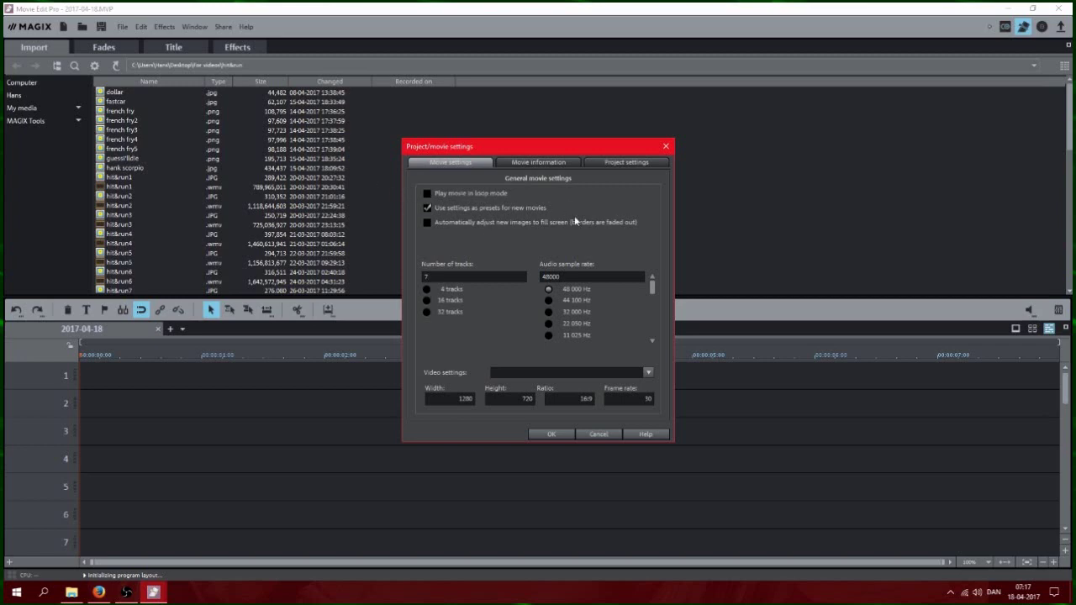
click(552, 434)
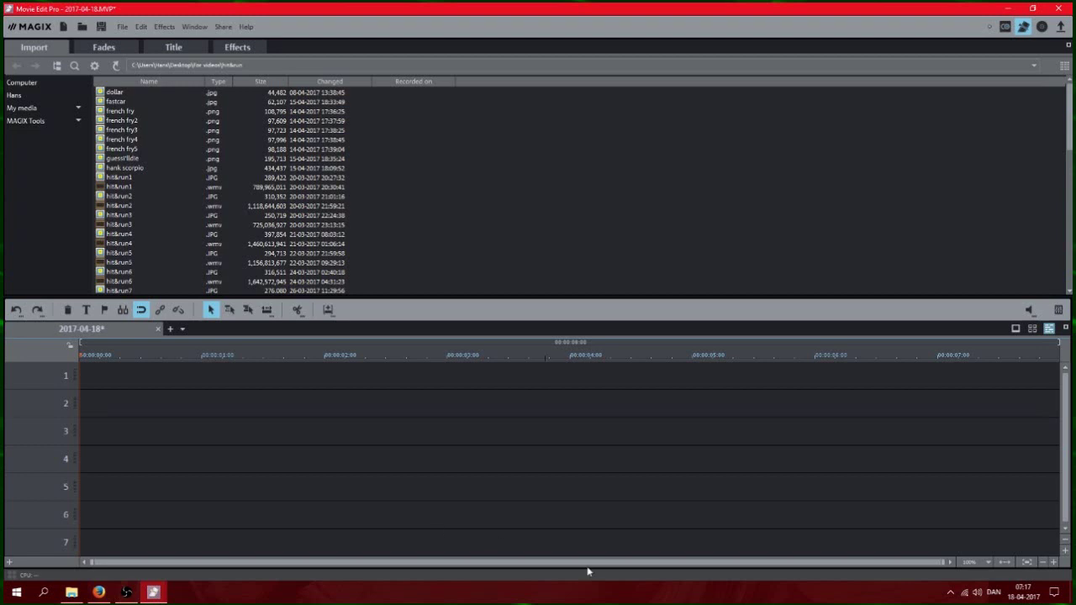
Look at the project in scene overview and storyboard mode, and return to timeline mode
click(1034, 329)
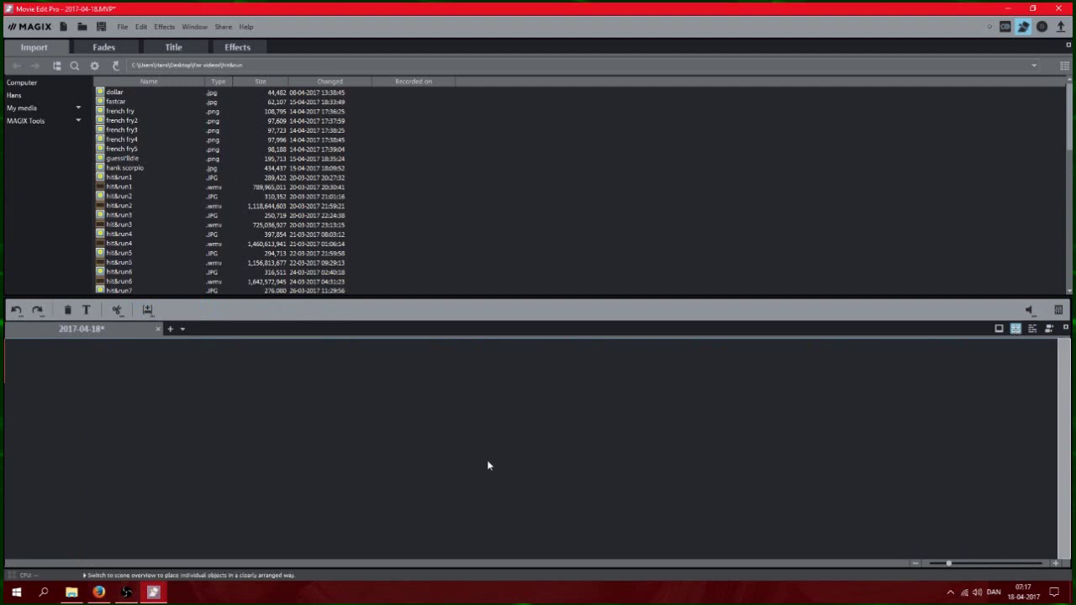
click(999, 329)
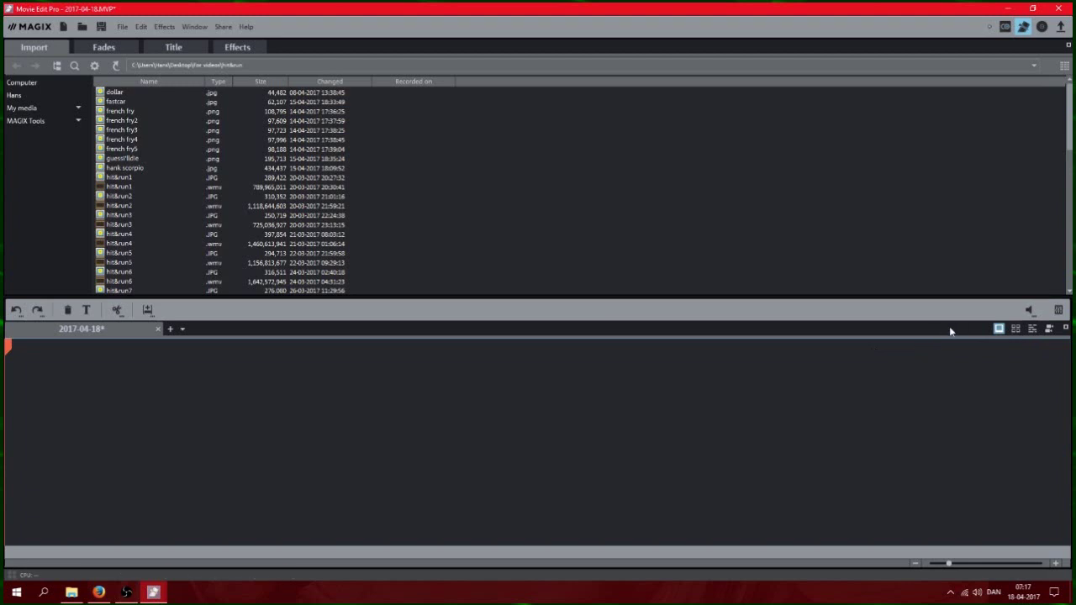
click(1033, 329)
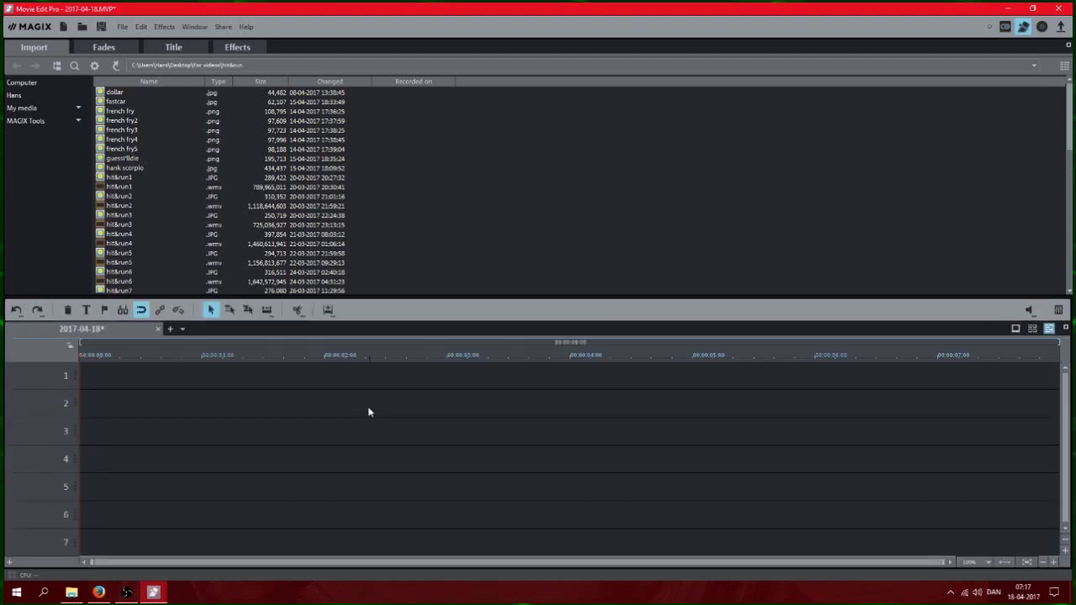
drag(200, 391, 506, 465)
click(116, 66)
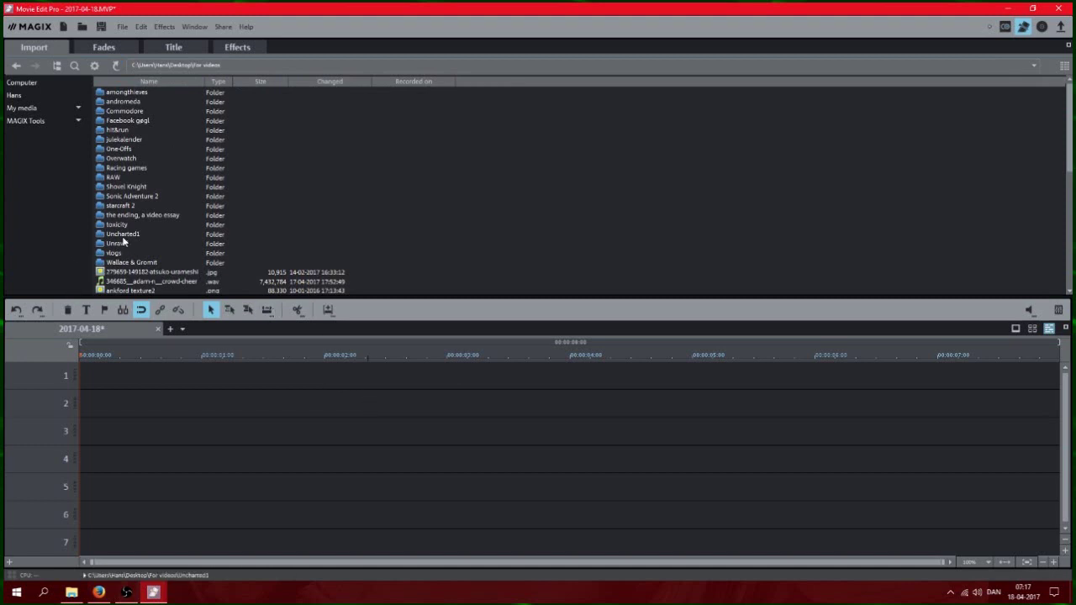
double_click(111, 178)
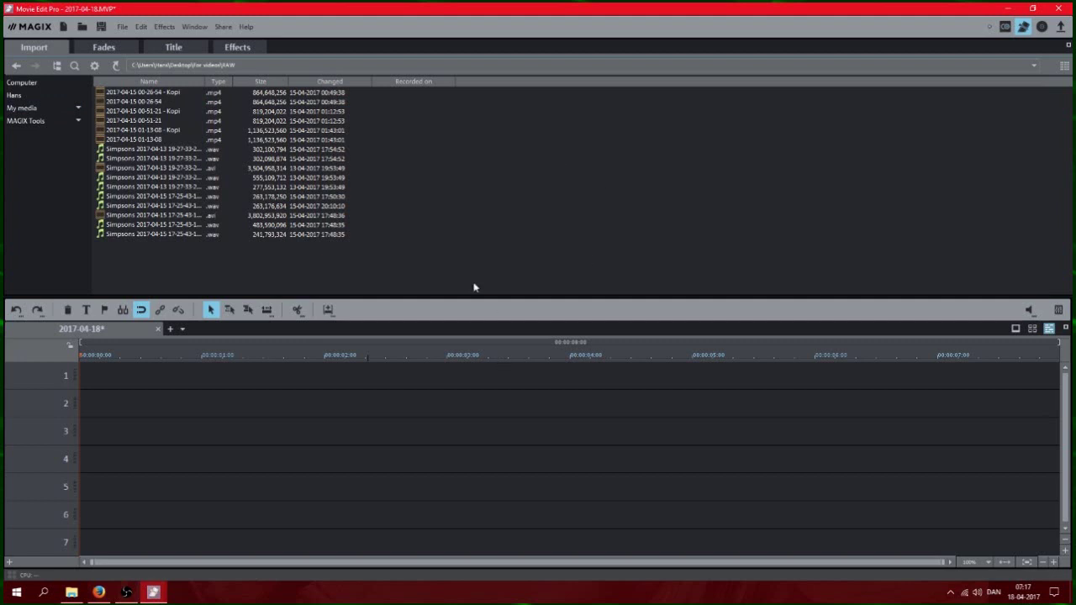
mouse_move(181, 100)
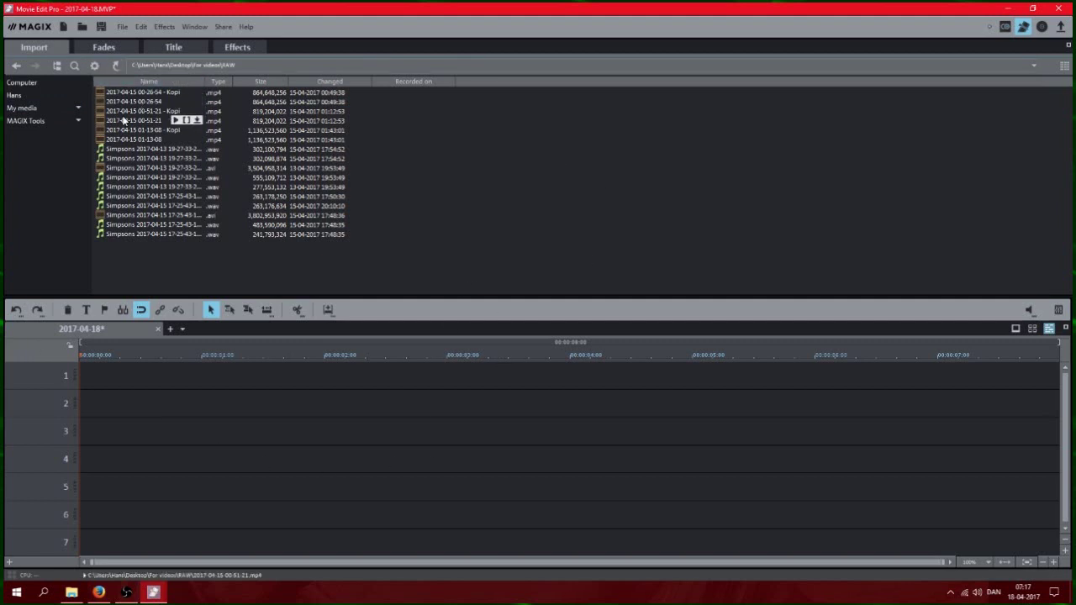
click(132, 112)
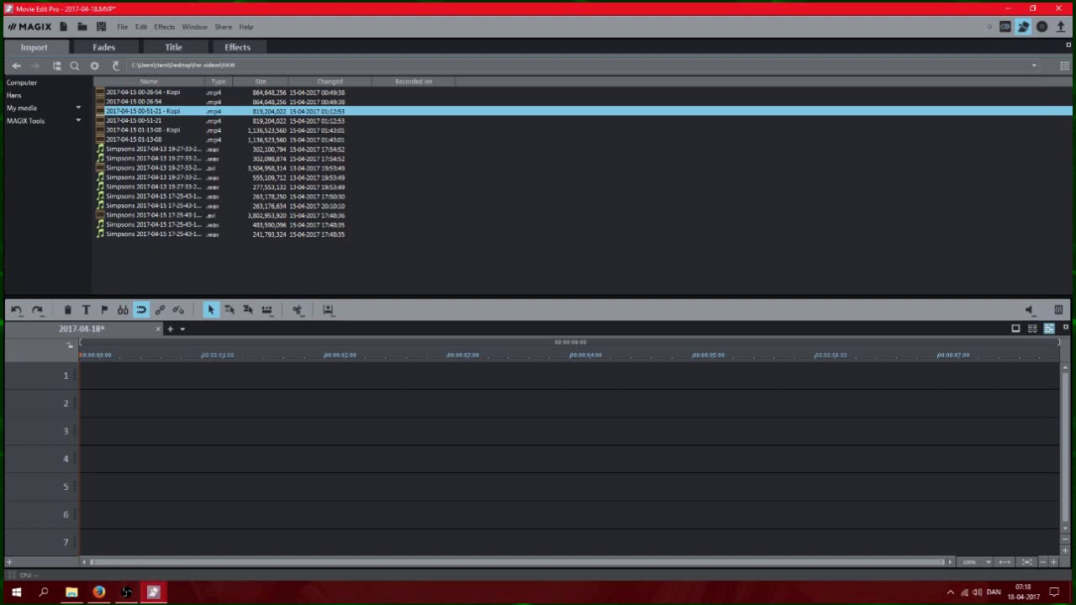
Rearrange the workspace so the preview monitor sits beside the media pool and the timeline spans the full window width below
drag(7, 242, 540, 262)
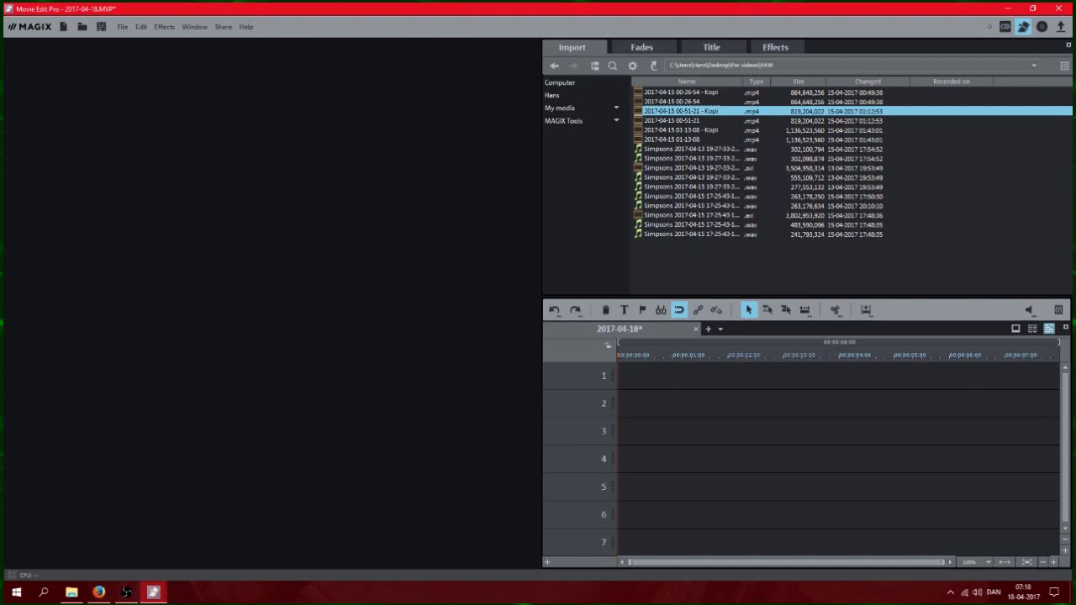
drag(117, 269, 312, 62)
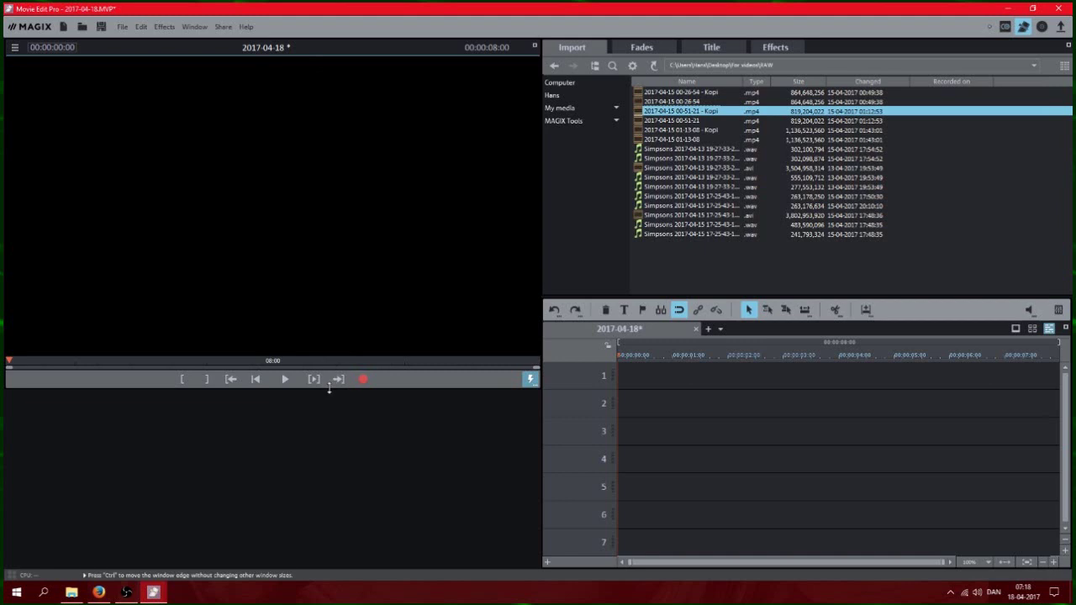
drag(332, 391, 332, 321)
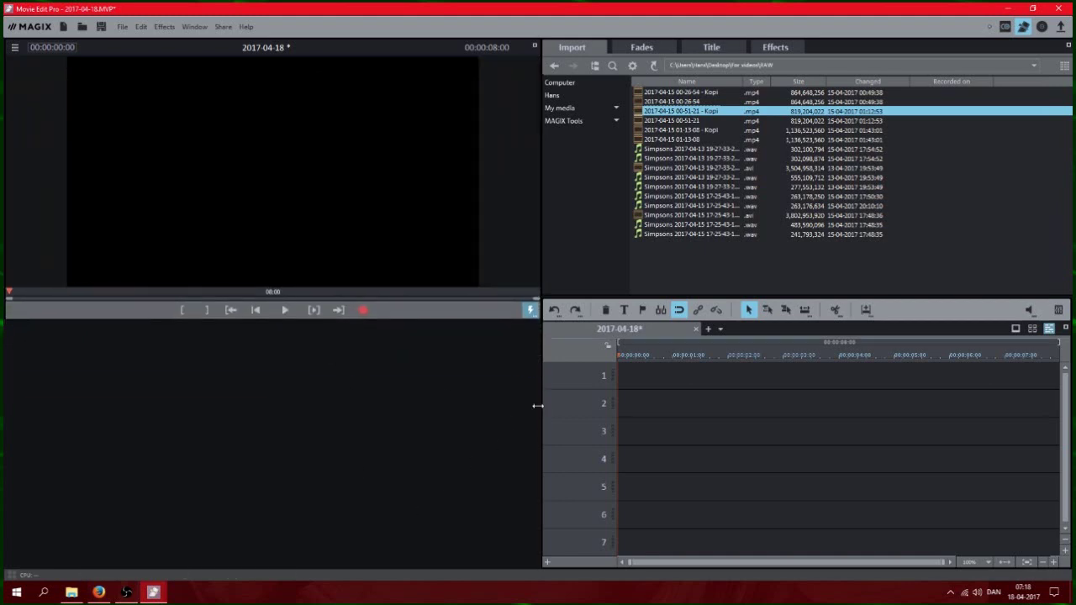
drag(539, 403, 404, 407)
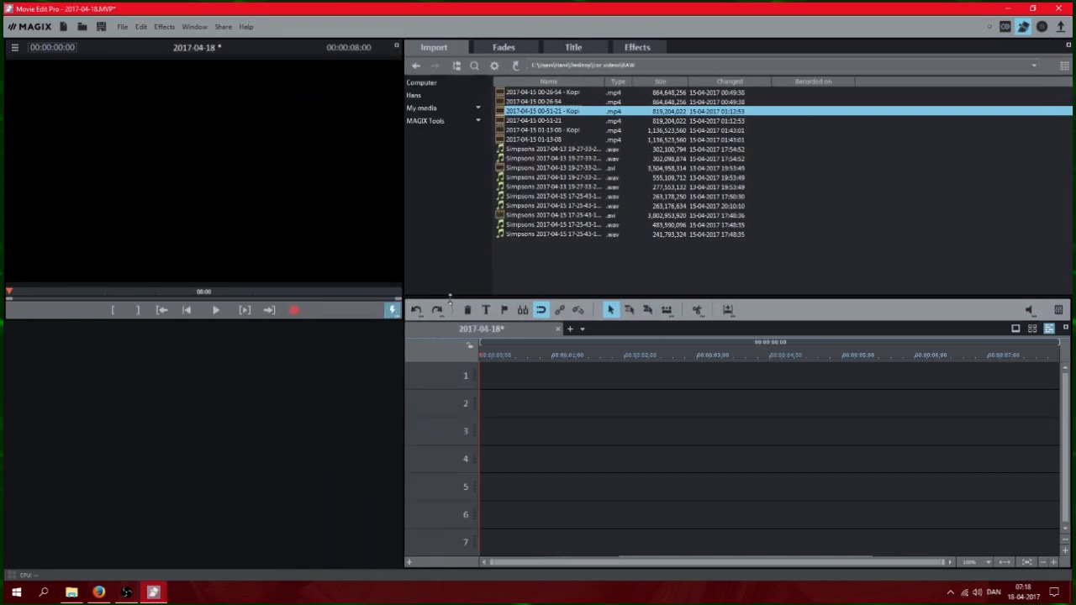
drag(450, 296, 418, 319)
drag(403, 363, 6, 382)
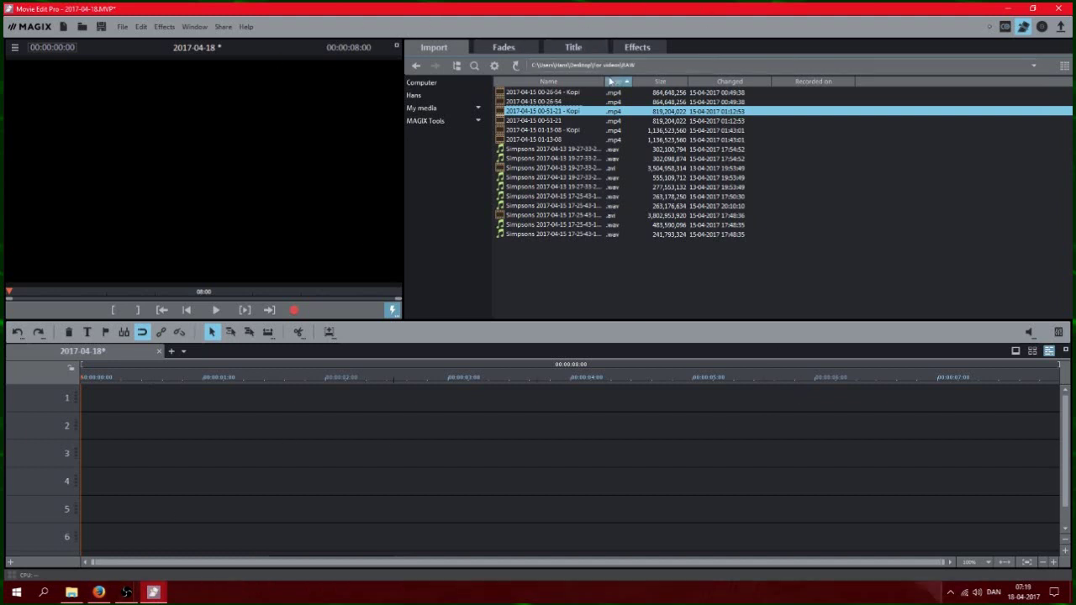
drag(605, 82, 711, 76)
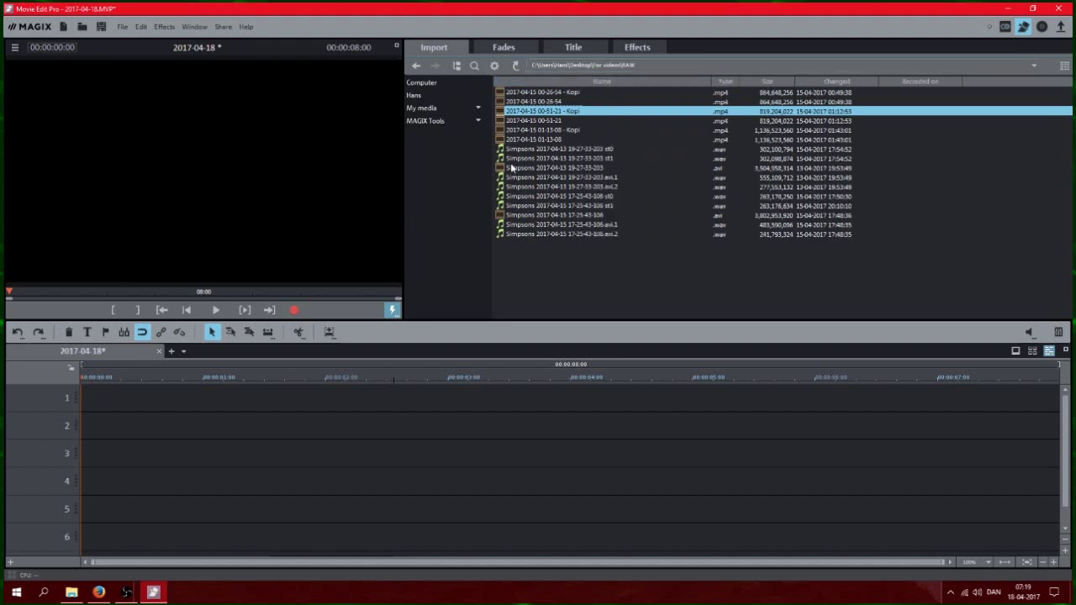
drag(512, 168, 166, 435)
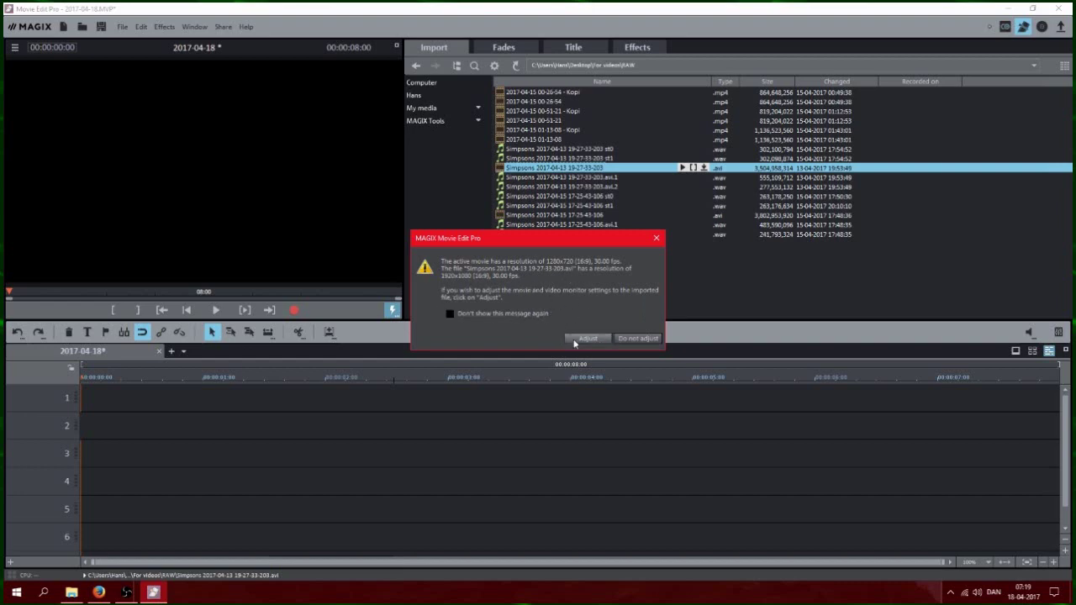
click(487, 314)
click(638, 340)
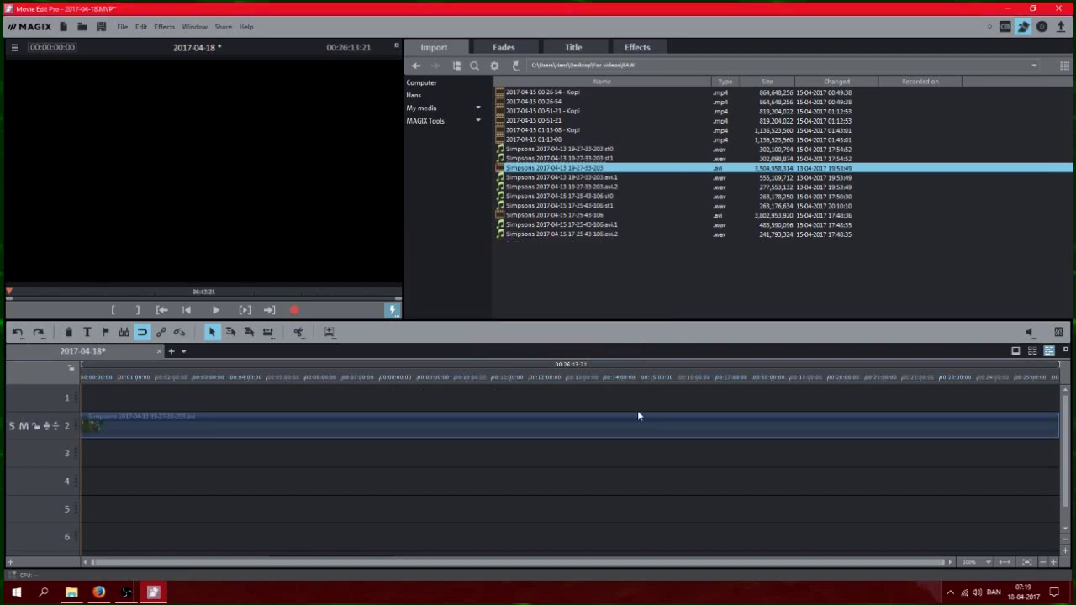
Move the track 2 clip to start about 2 minutes 17 seconds in, and ungroup its audio onto track 3
drag(260, 413, 345, 413)
click(293, 378)
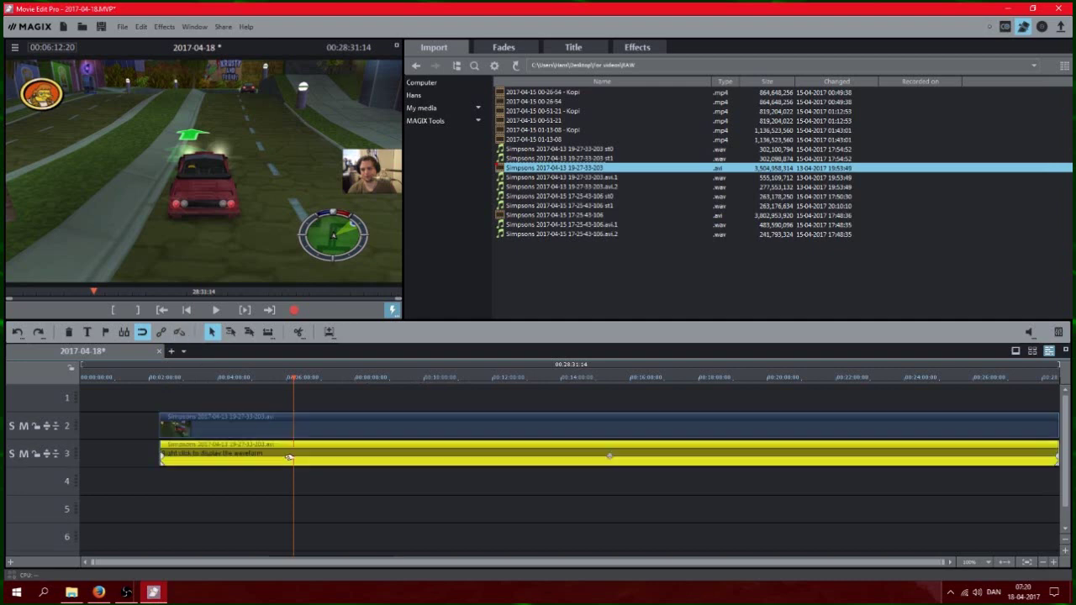
click(16, 332)
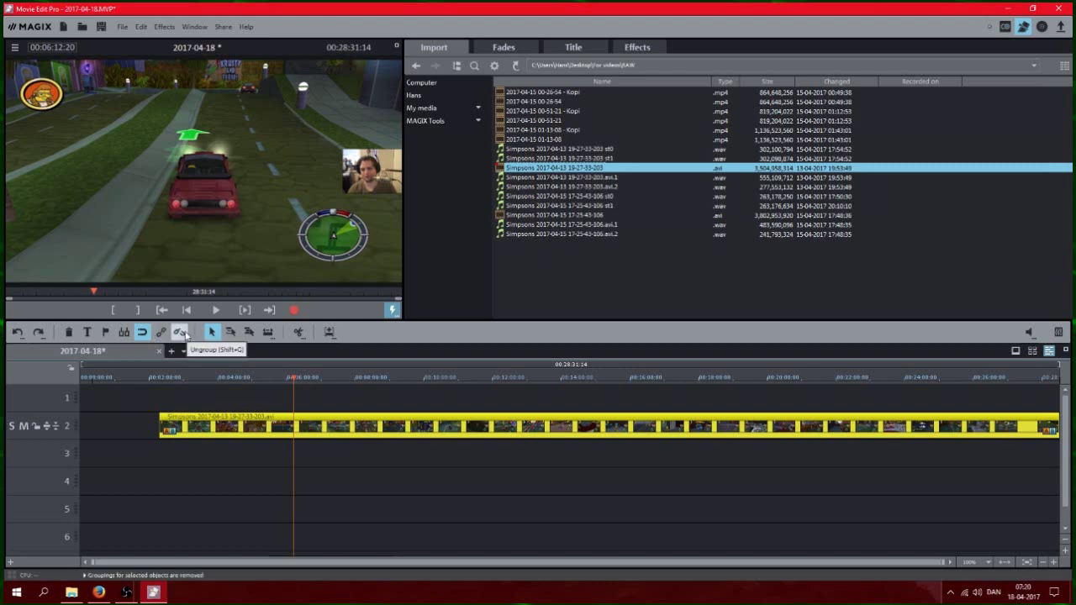
click(184, 335)
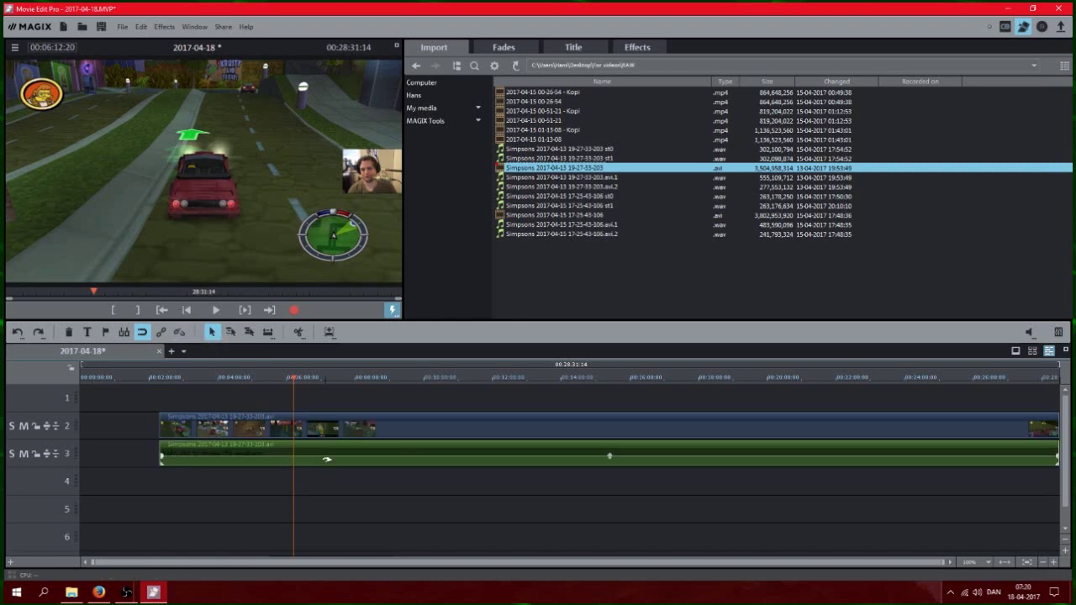
Create the waveform display for the audio clip on track 3
right_click(326, 462)
click(315, 484)
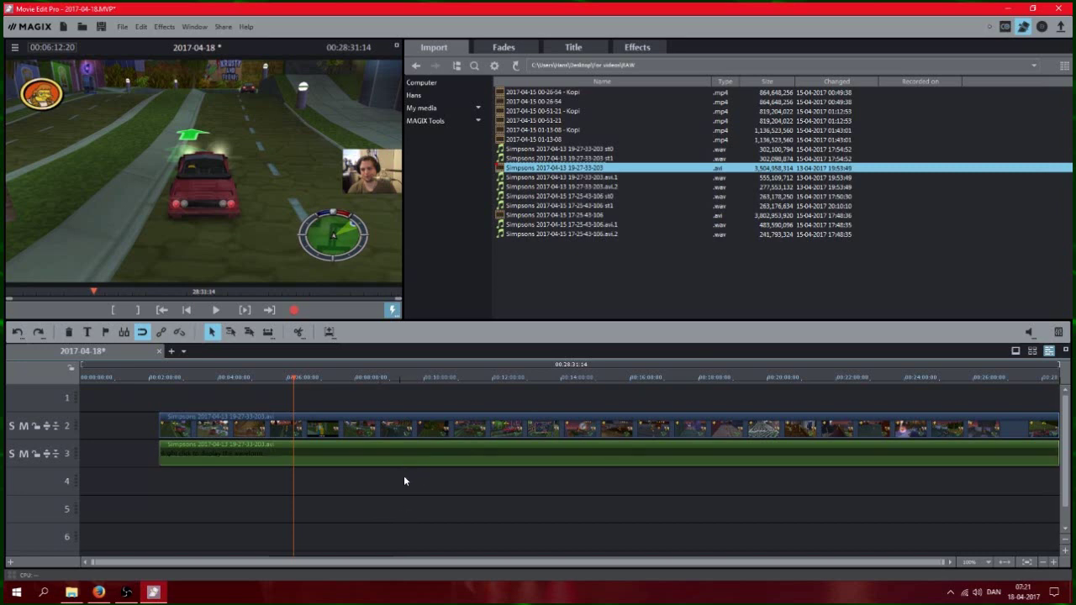
right_click(378, 463)
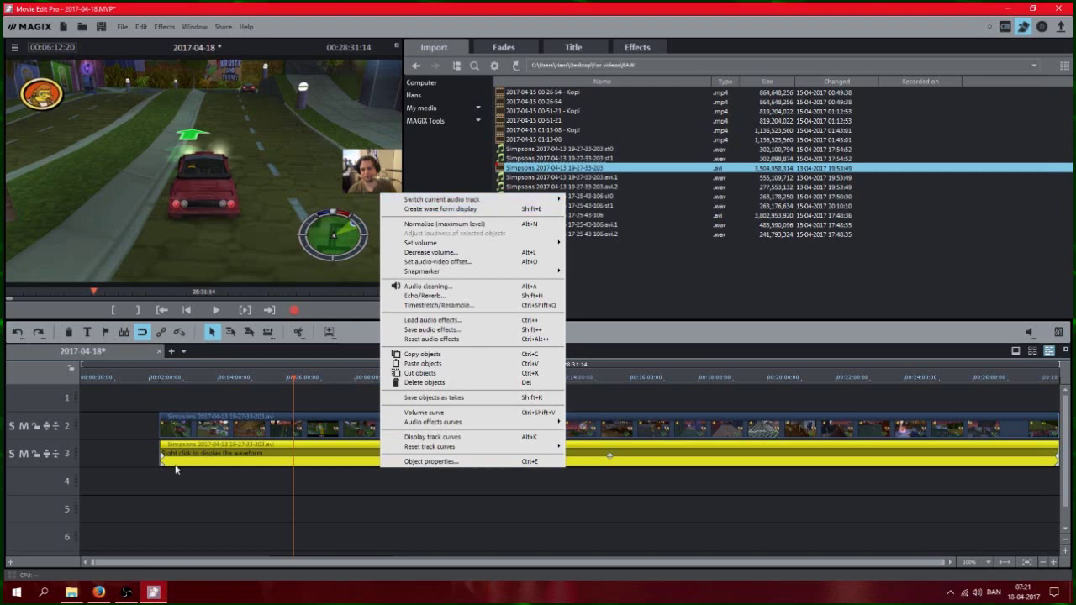
click(484, 211)
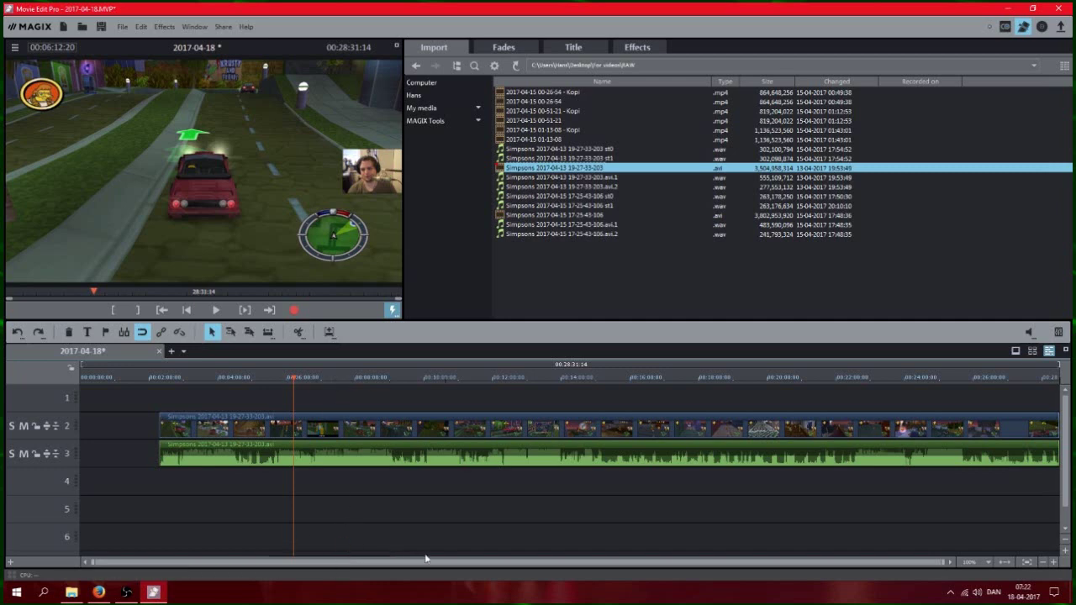
scroll(437, 543, down, 2)
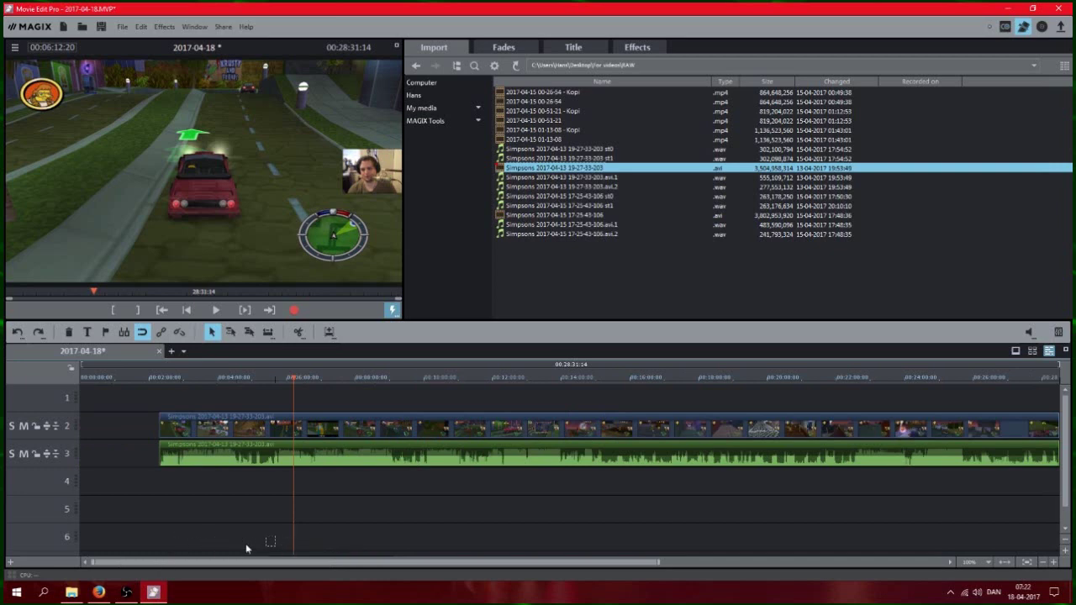
drag(263, 554, 244, 555)
click(507, 215)
drag(445, 463, 257, 503)
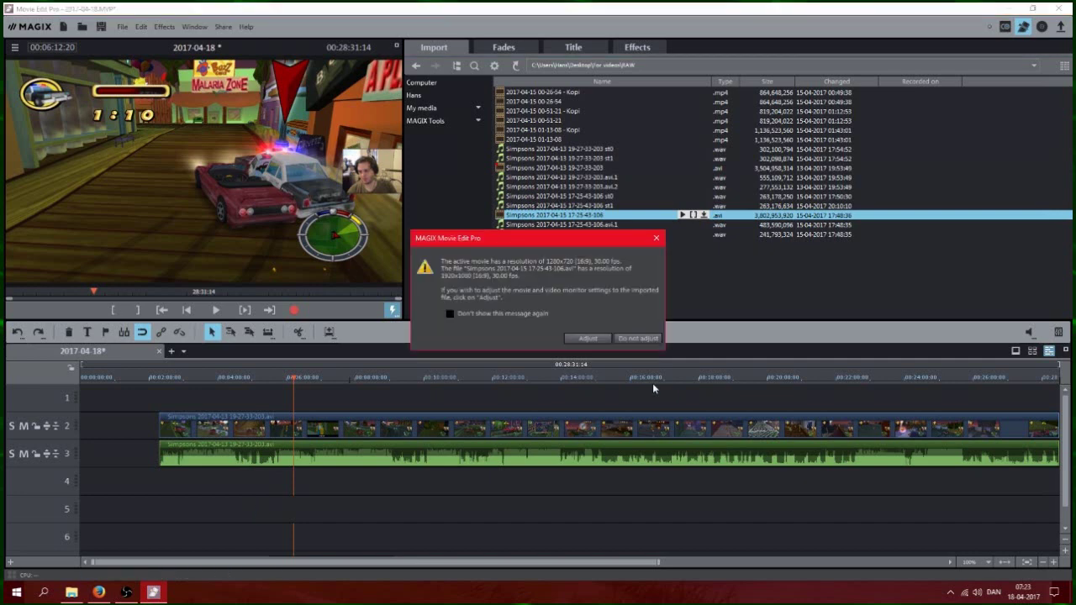
click(632, 339)
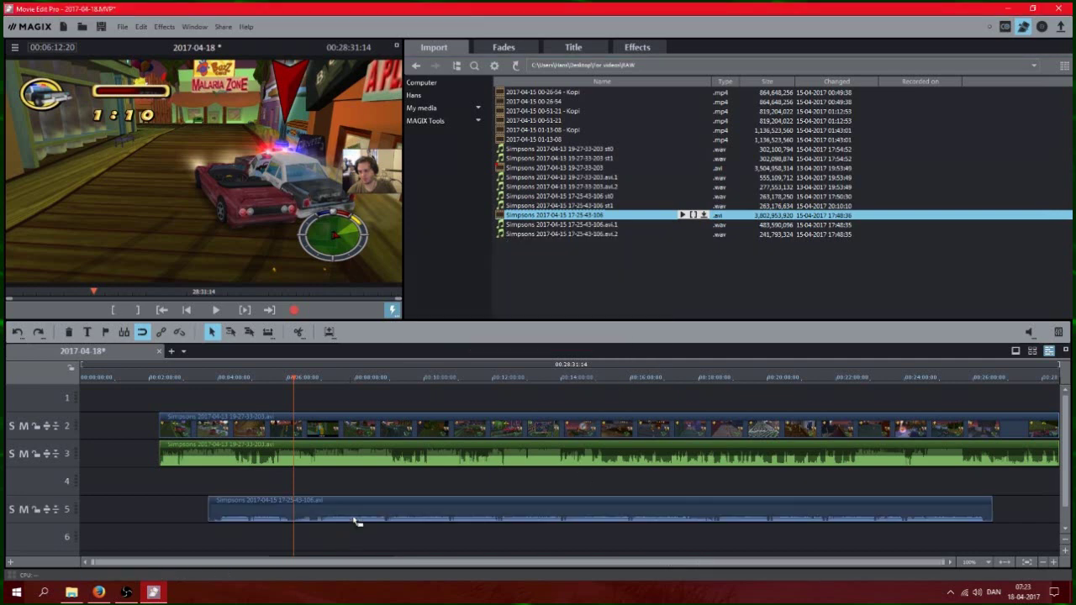
click(259, 378)
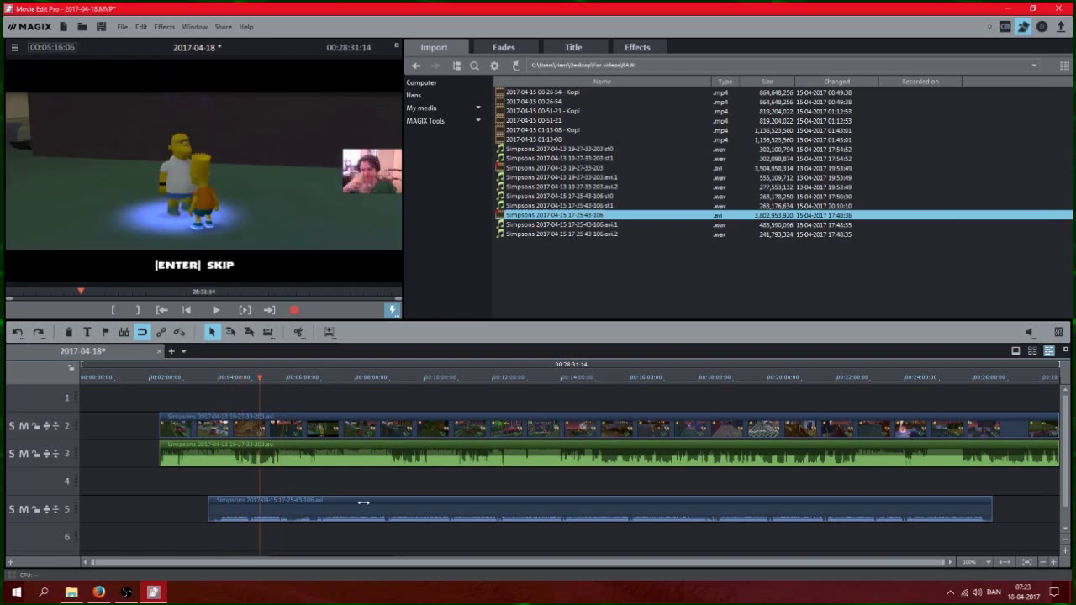
click(369, 501)
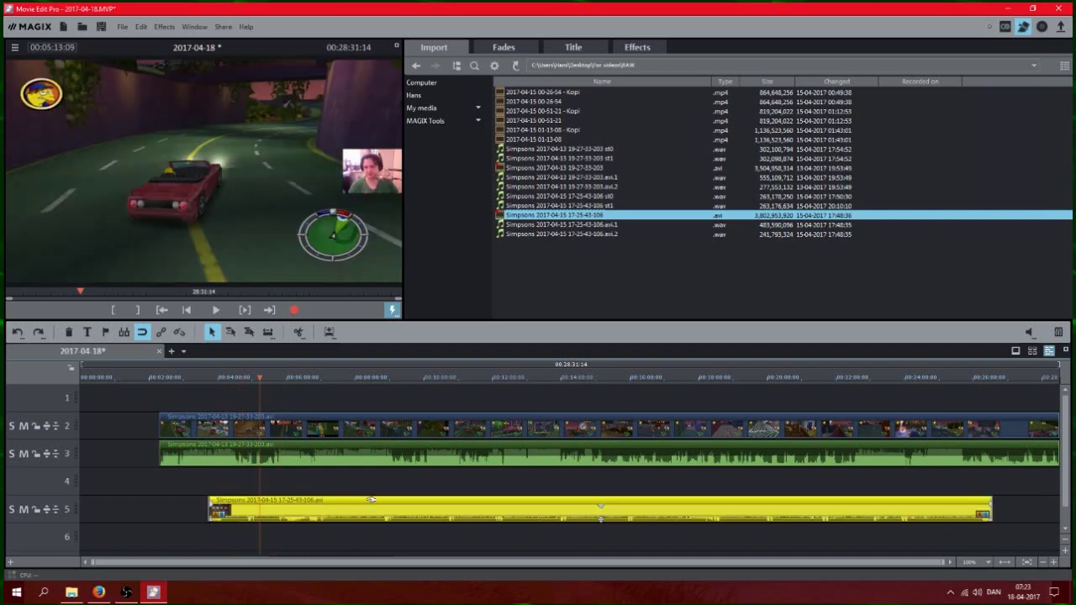
key(Delete)
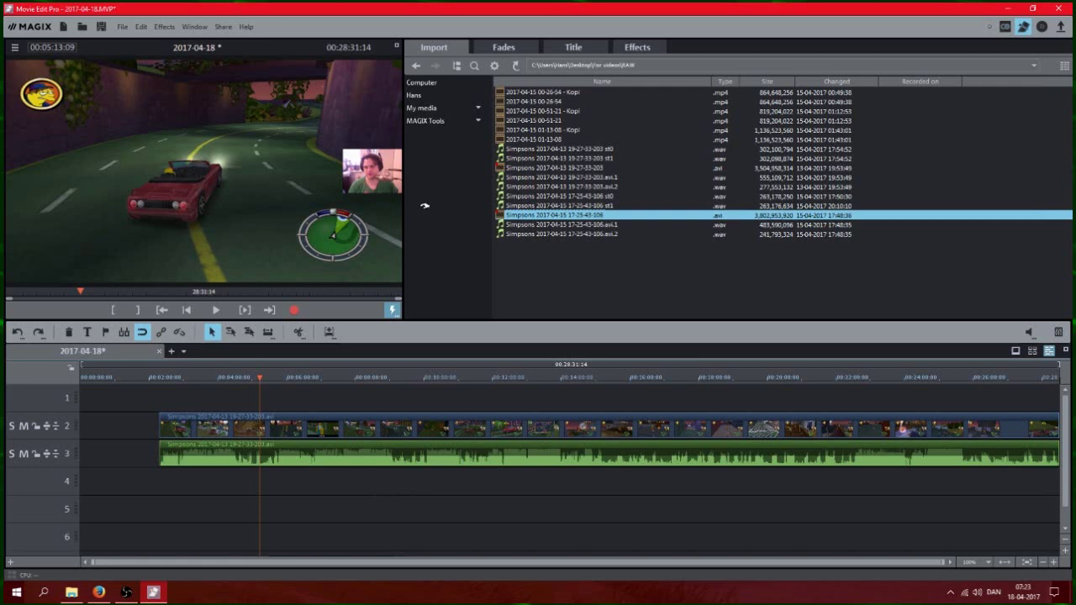
drag(523, 164, 203, 484)
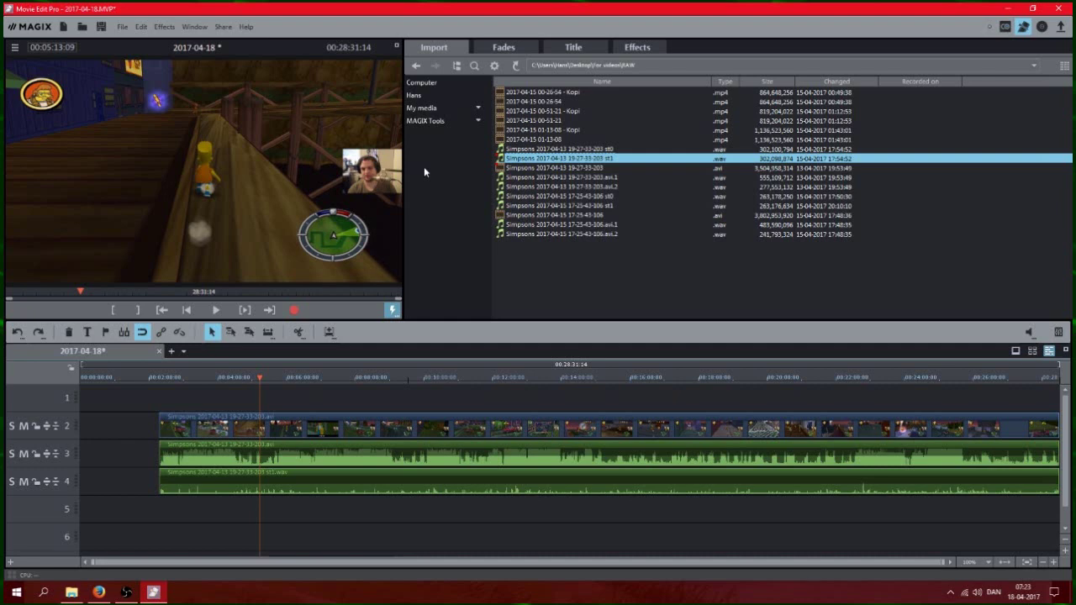
Switch to File Explorer and examine the RAW folder's extracted st0 and st1 audio files and the Simpsons 2017-04-13 video's audio extraction option
click(71, 593)
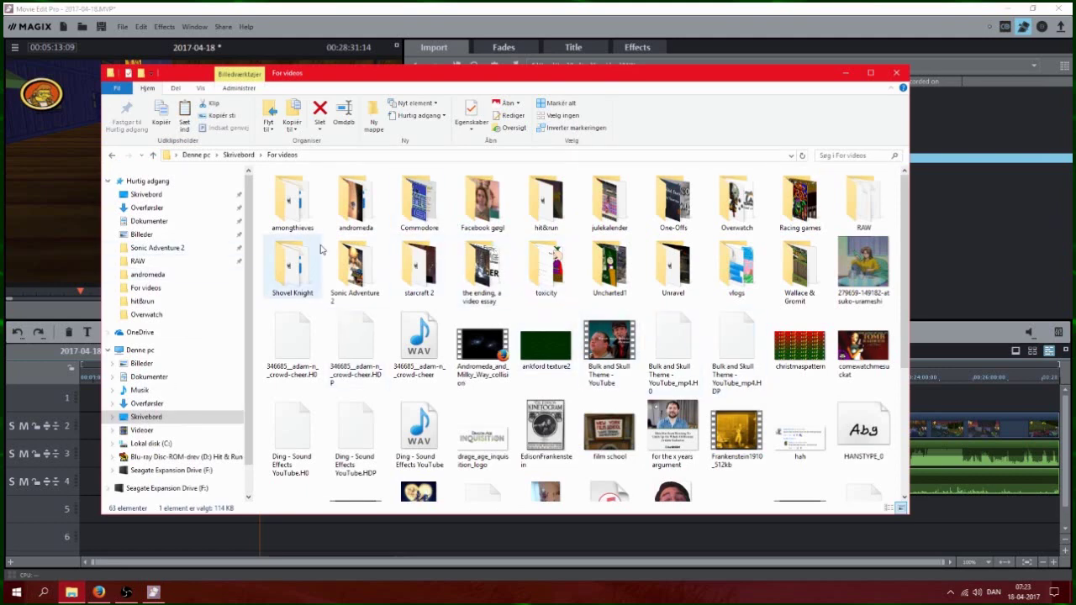
double_click(863, 202)
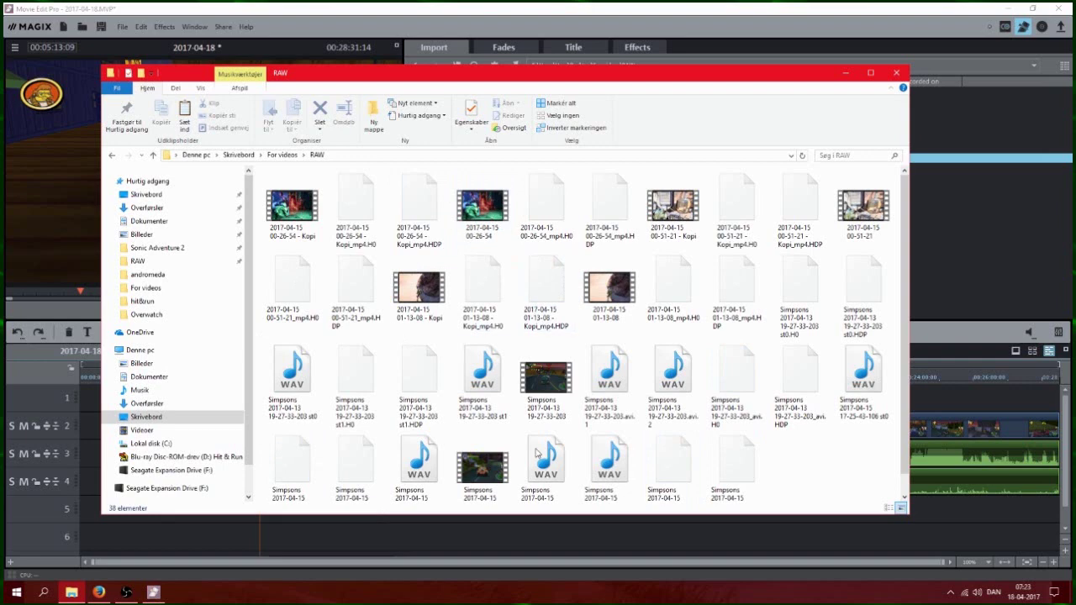
scroll(549, 498, down, 1)
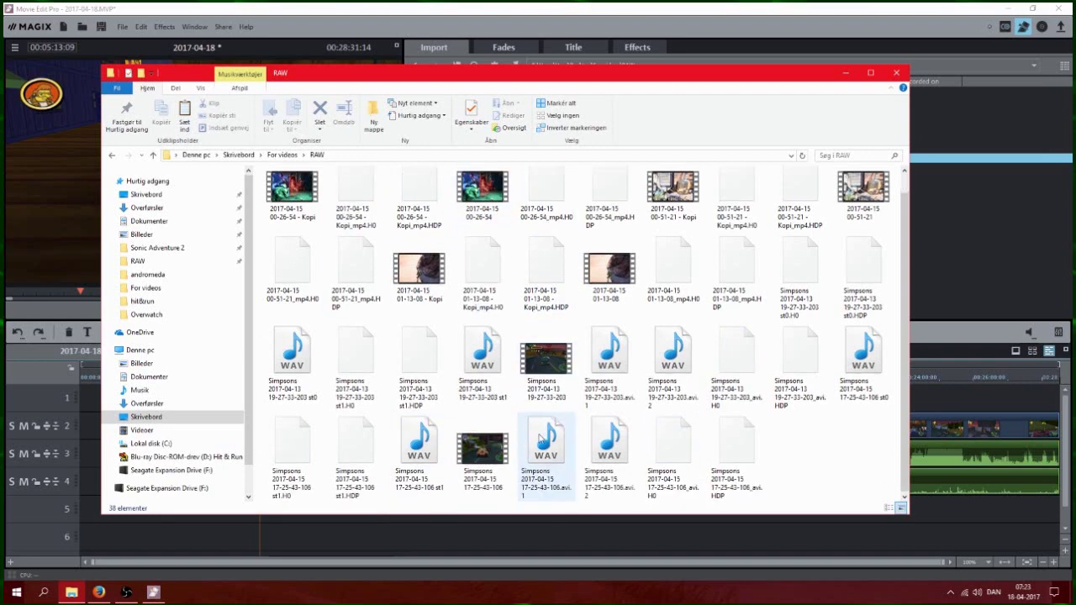
right_click(558, 367)
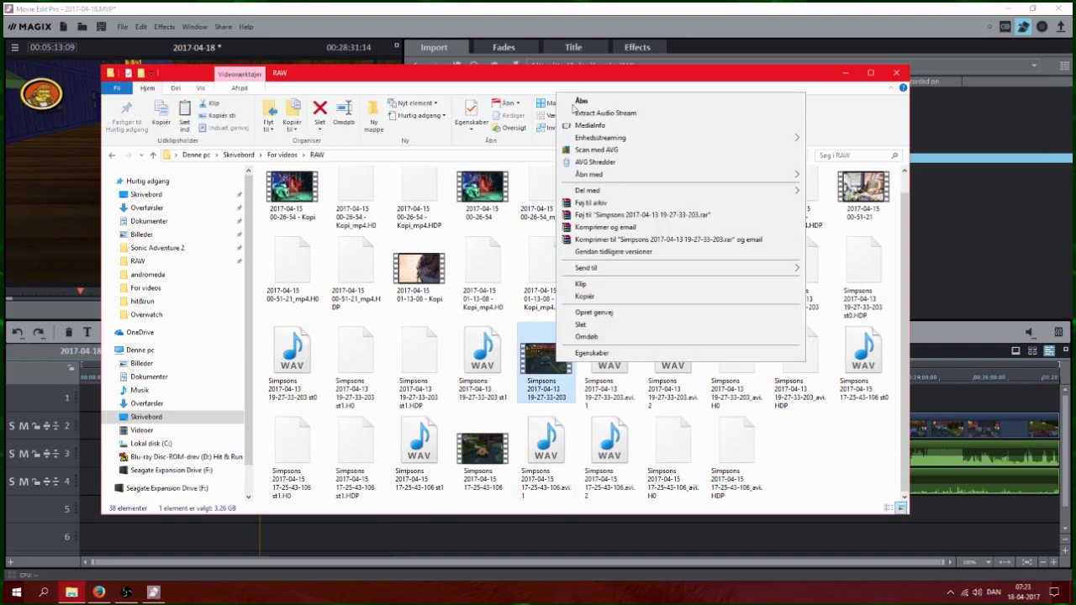
click(828, 501)
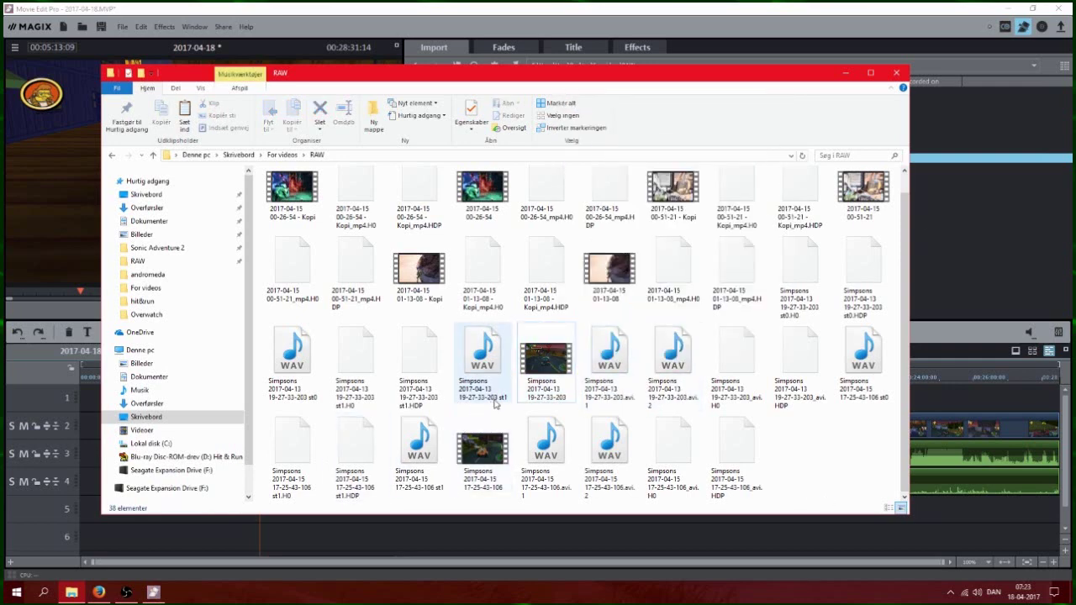
click(293, 394)
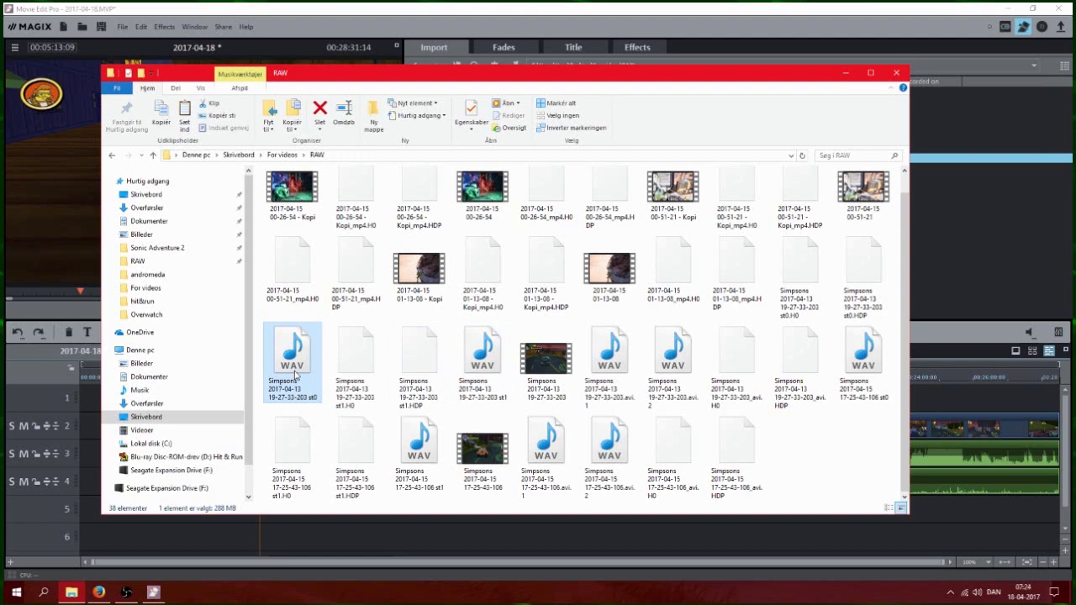
click(483, 360)
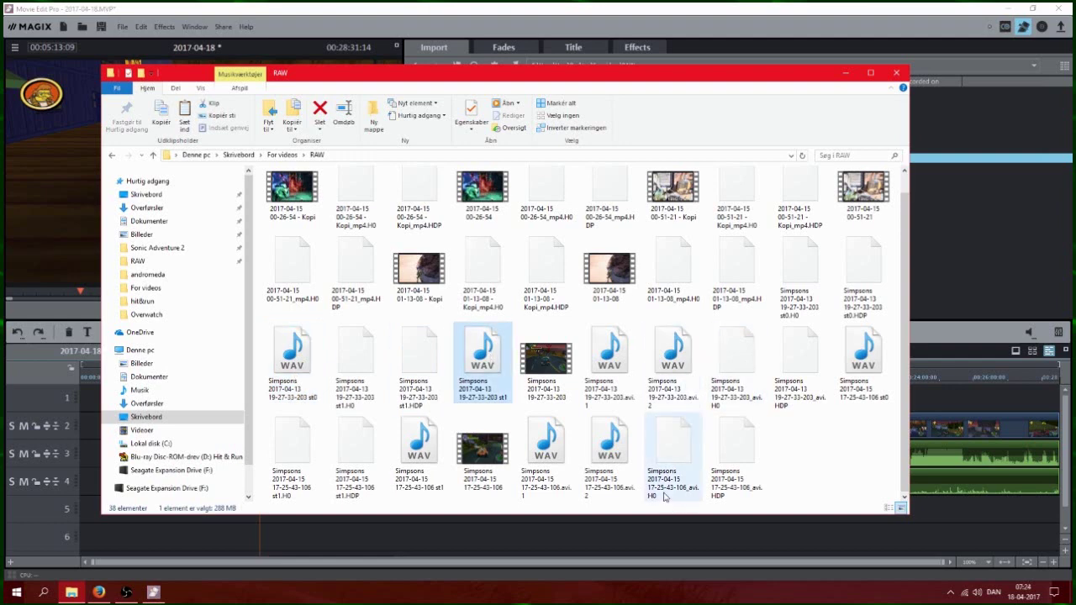
click(898, 74)
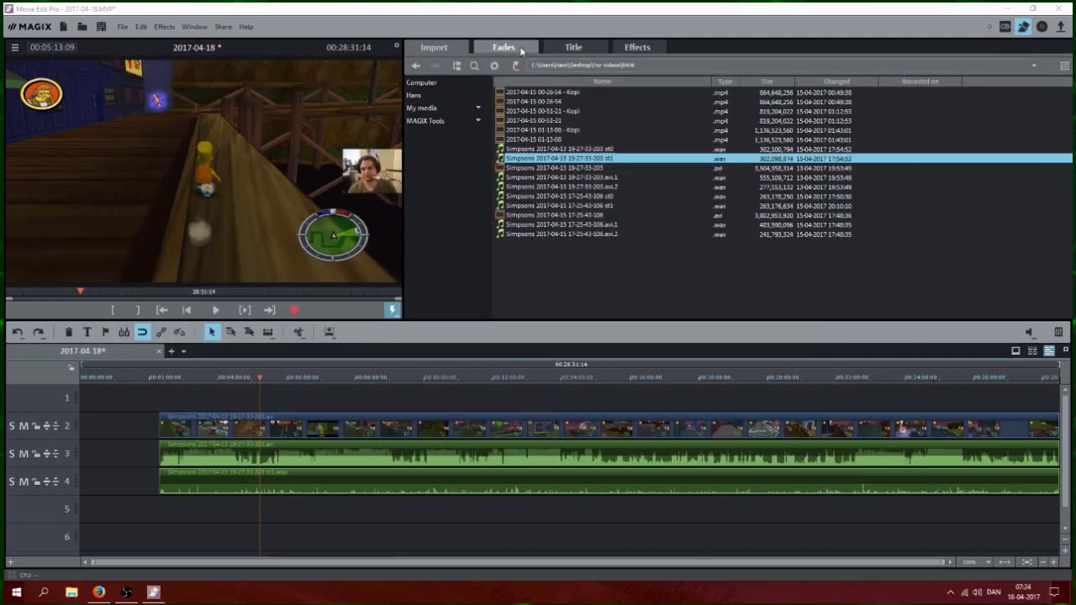
Lower the volume of the audio clip on track 3 to its minimum
click(689, 523)
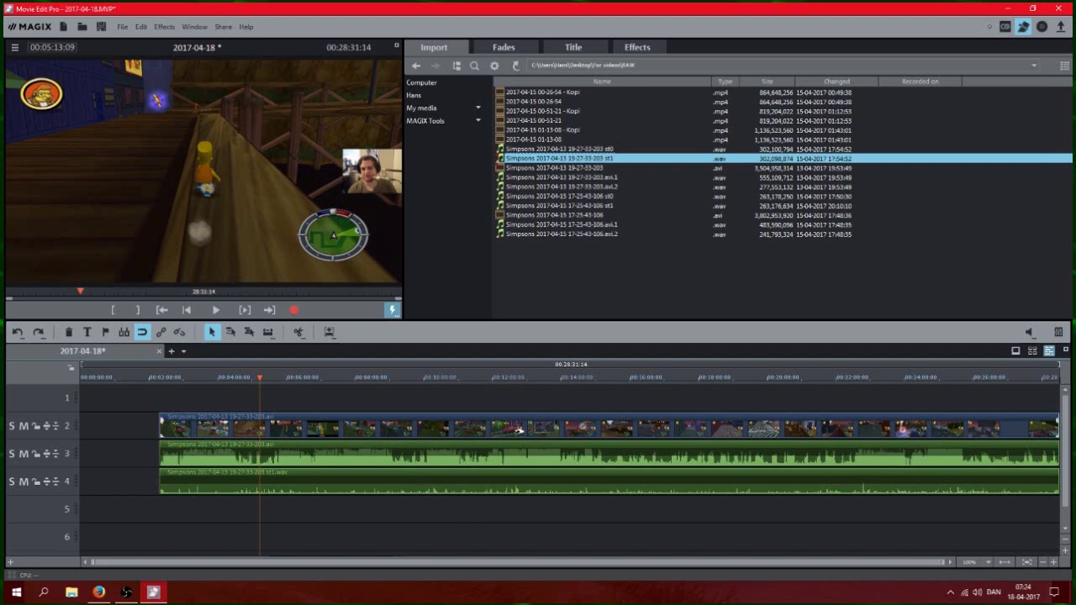
drag(609, 456, 609, 534)
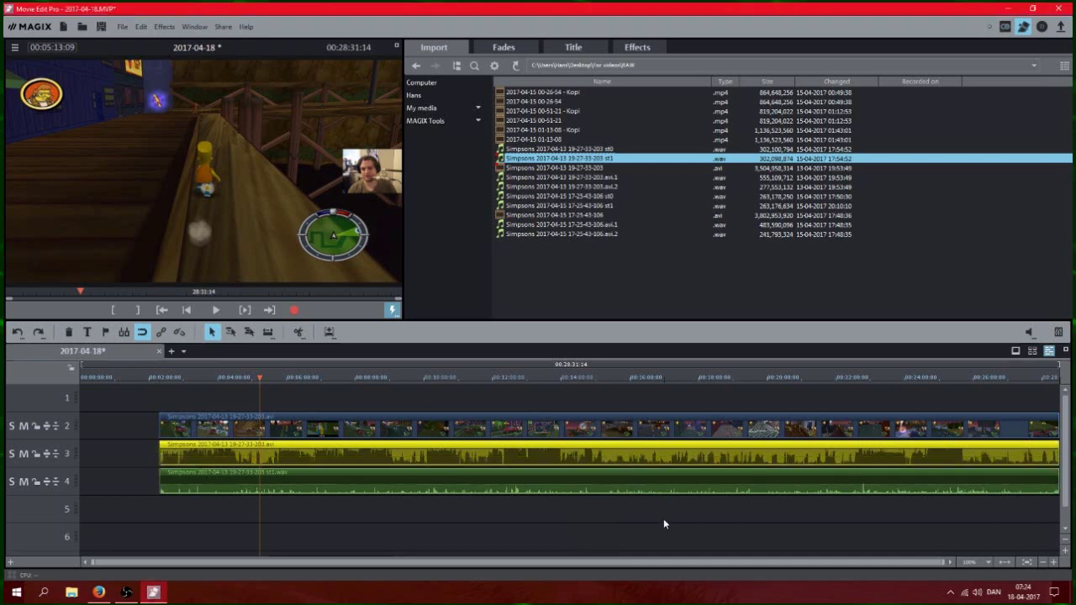
click(655, 545)
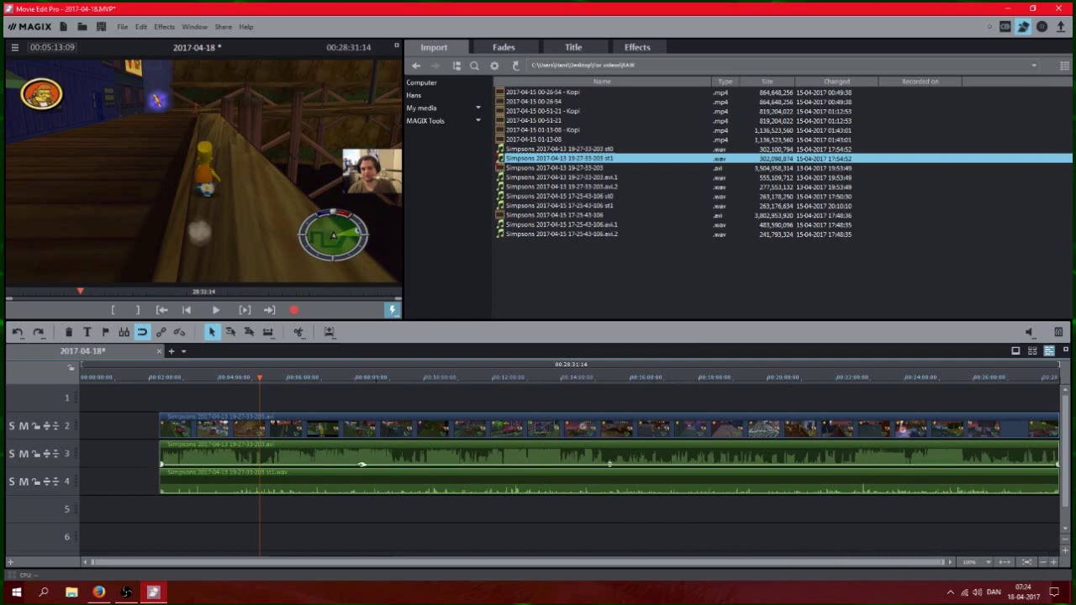
Normalize the st1 audio clip on track 4 to its maximum level
right_click(343, 482)
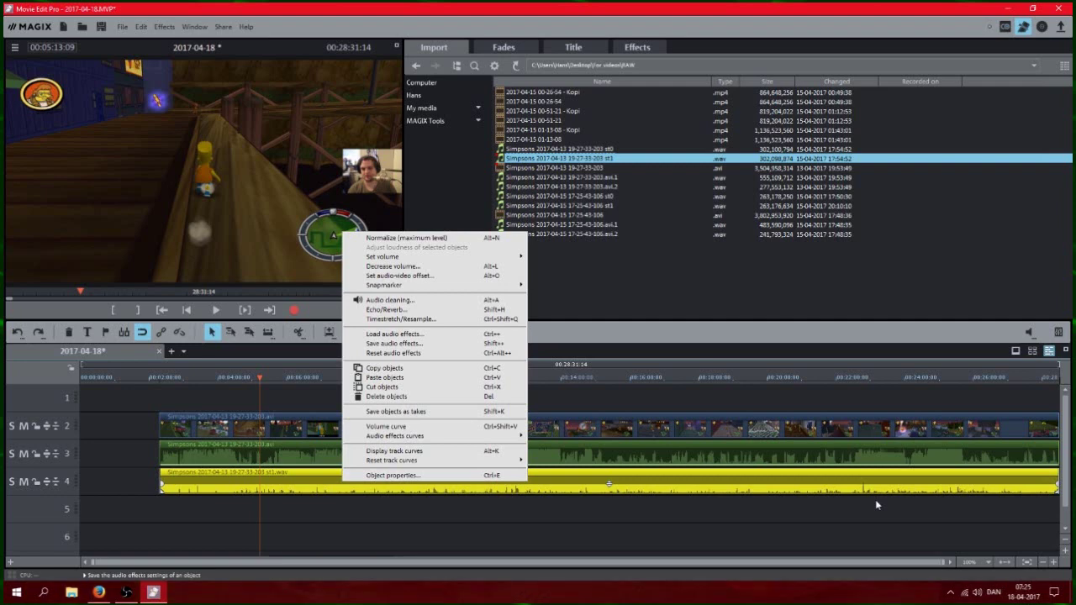
click(471, 239)
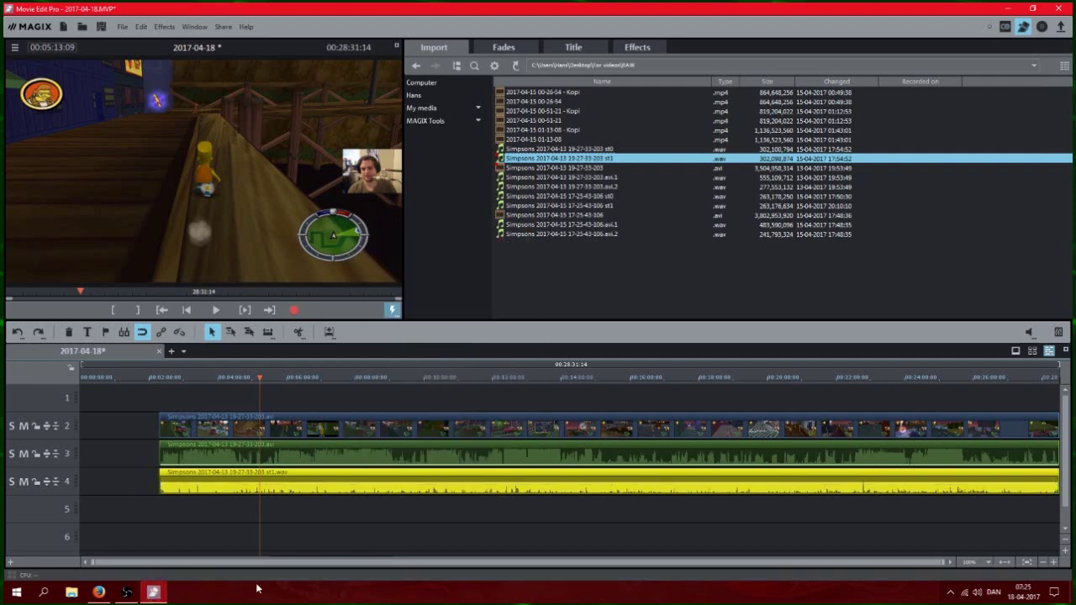
click(734, 545)
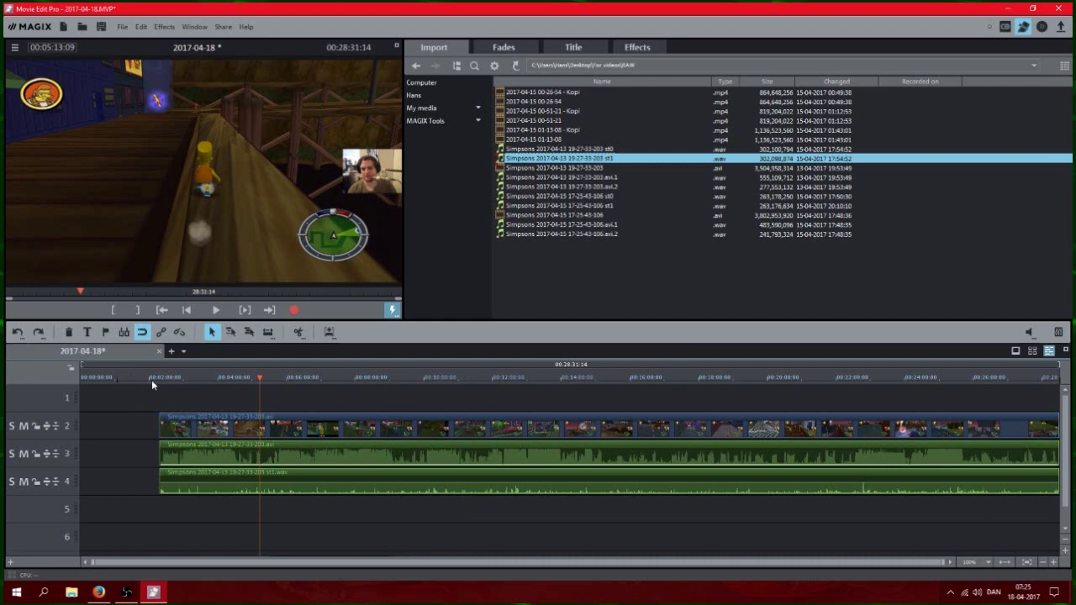
Place the ankford texture2 image from the For videos folder at the very start of track 1 and show it in the preview
click(516, 67)
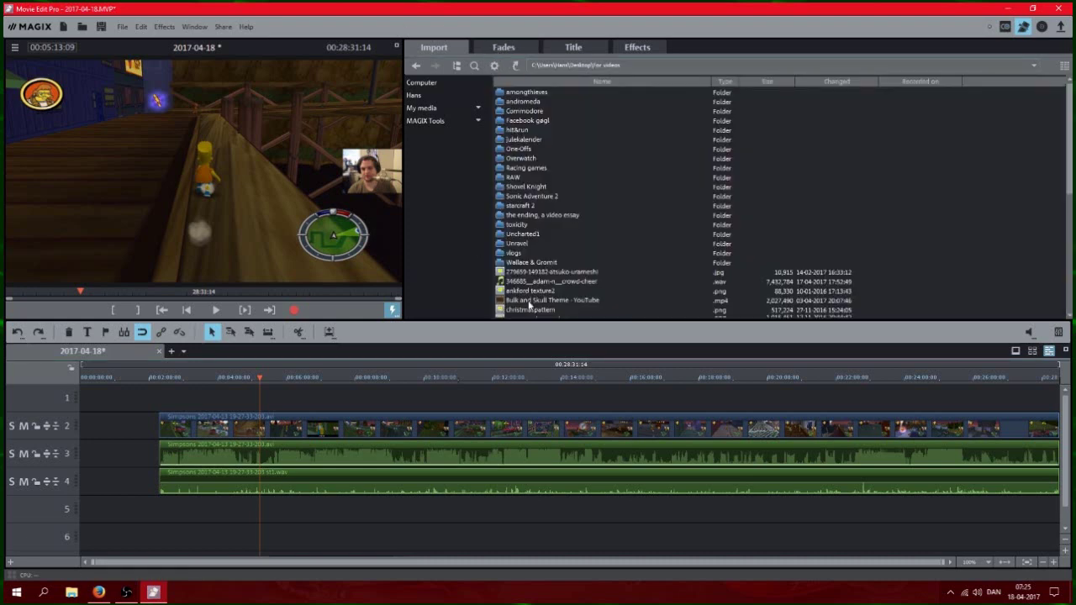
scroll(547, 278, down, 3)
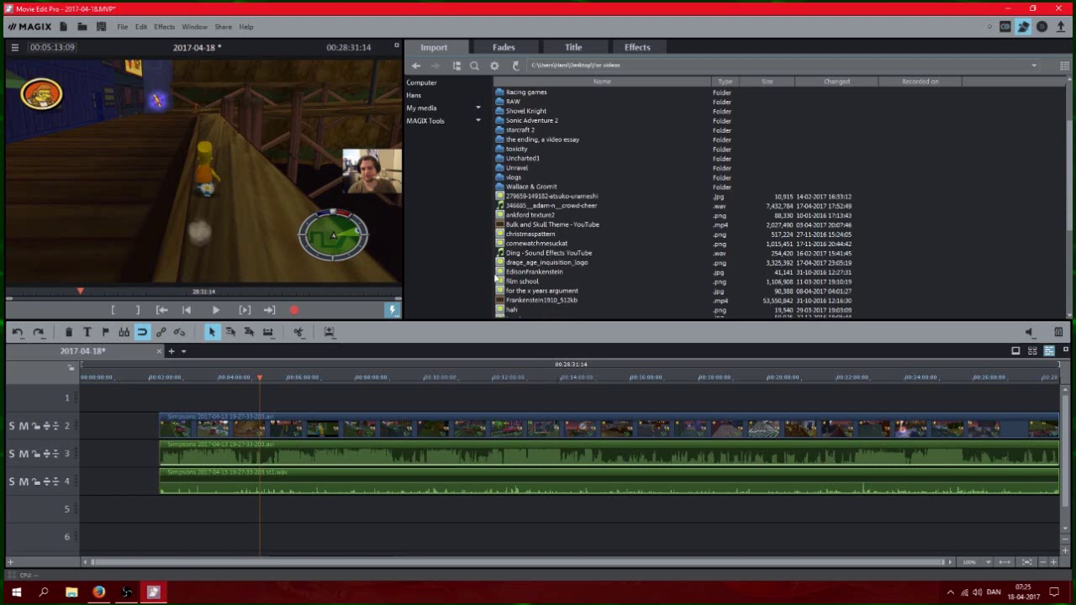
click(539, 214)
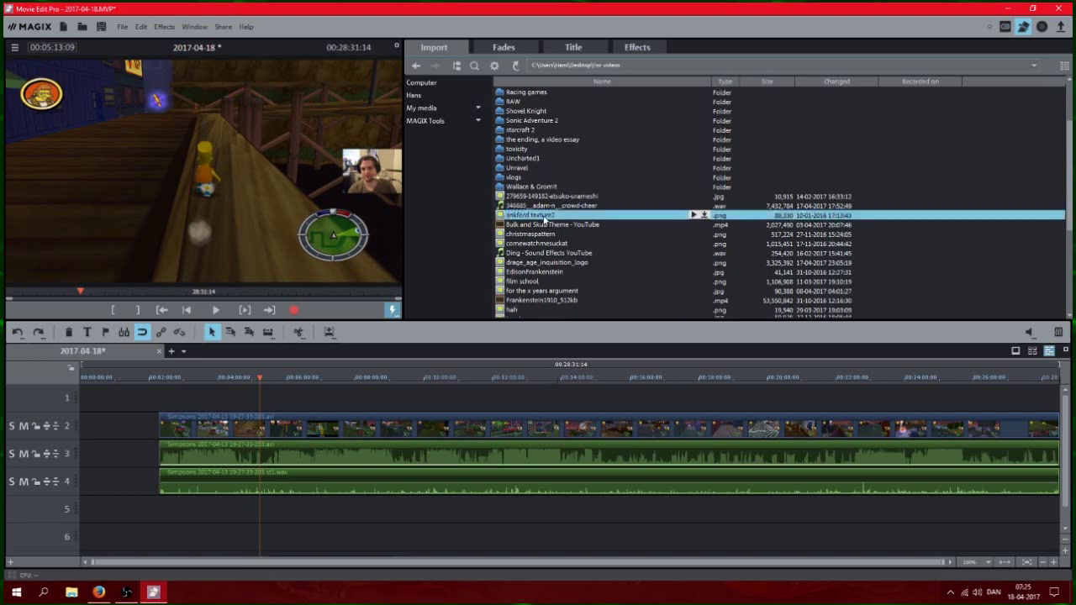
drag(545, 218, 128, 395)
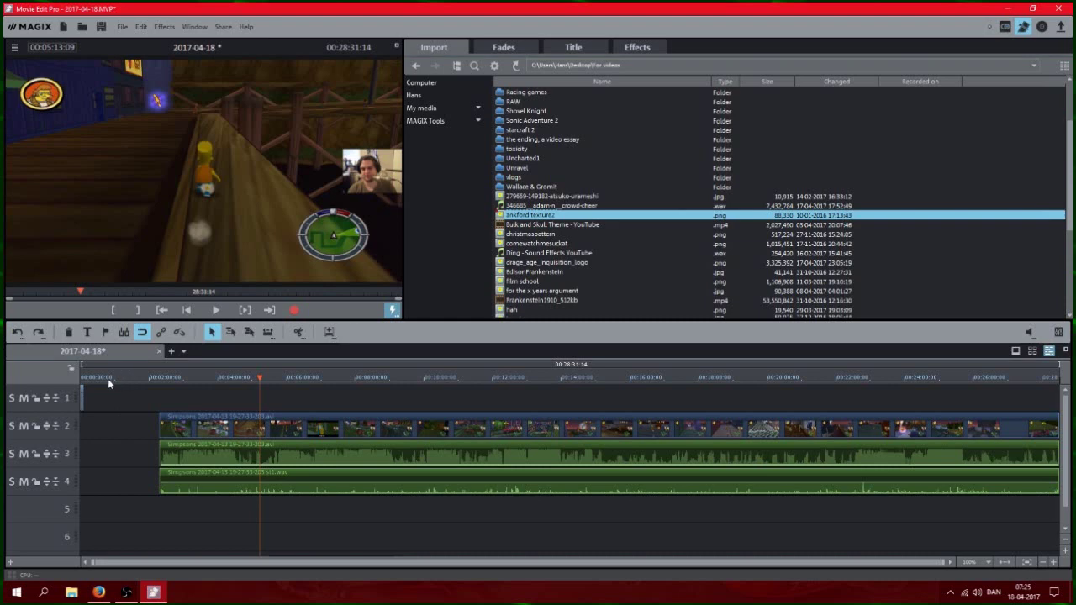
click(107, 379)
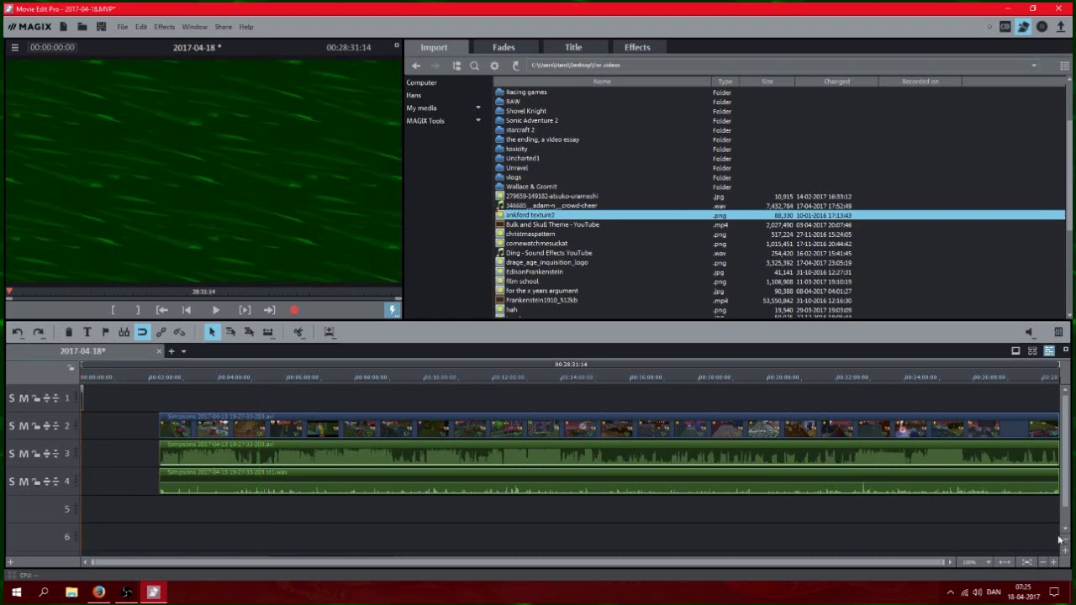
Extend the ankford texture2 image on track 1 to about 2 minutes 53 seconds, overlapping the beginning of the gameplay video
click(1055, 562)
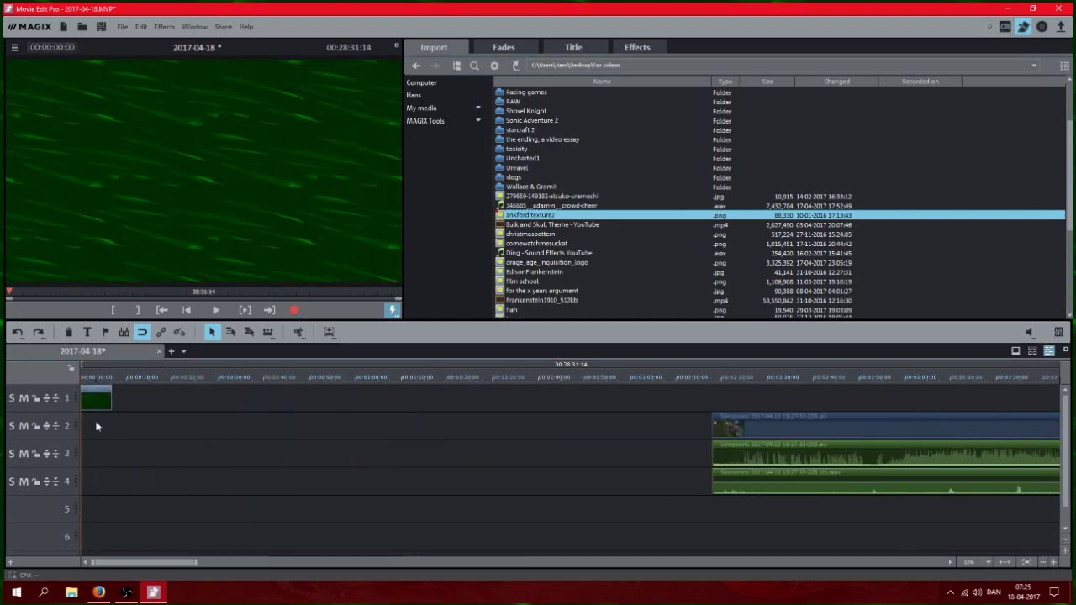
drag(110, 404, 874, 402)
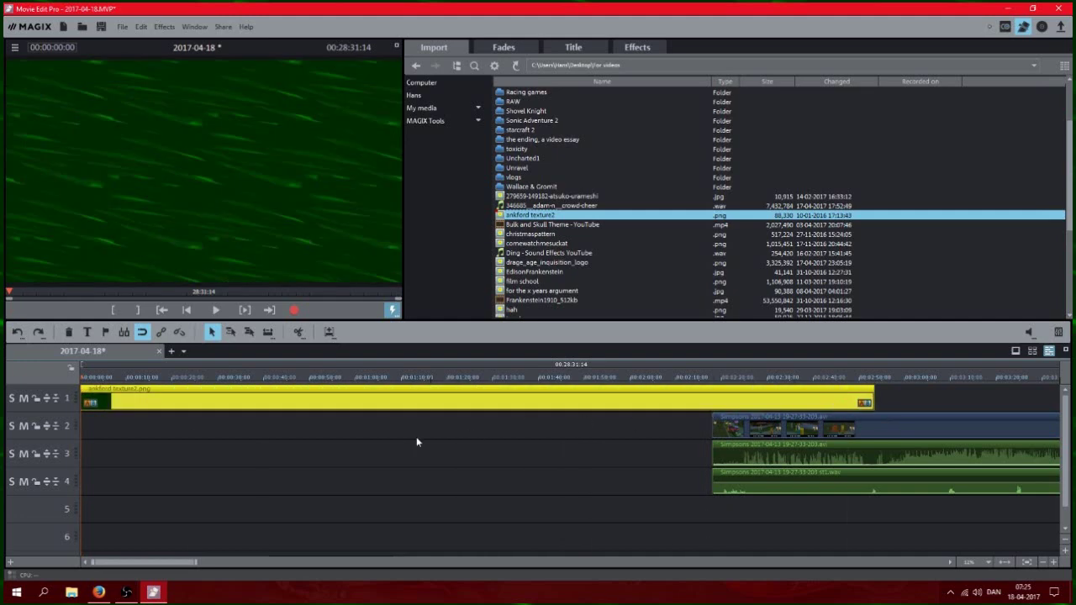
click(800, 380)
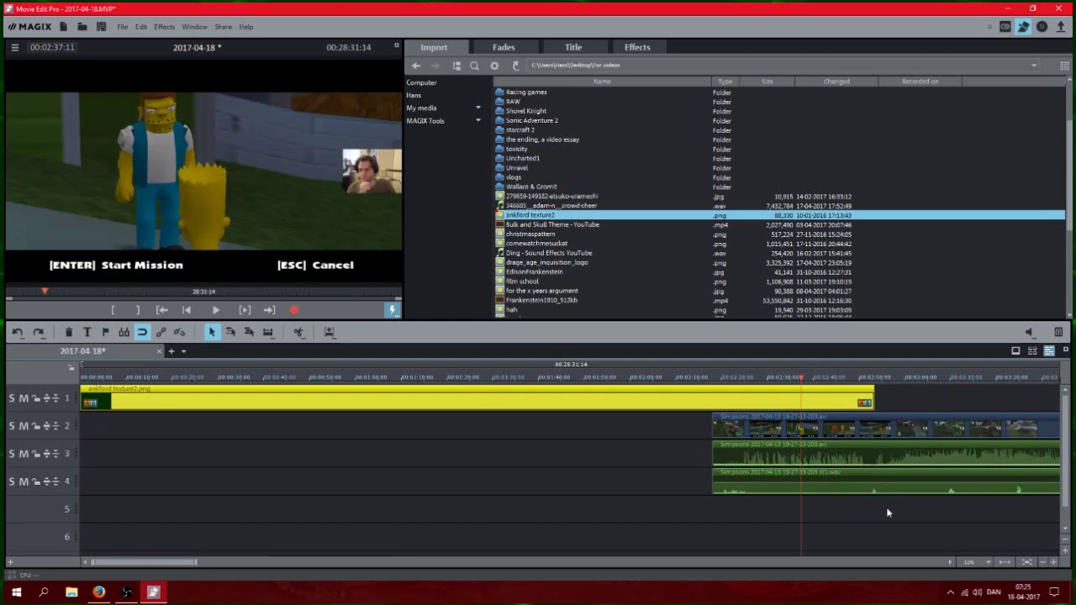
click(886, 506)
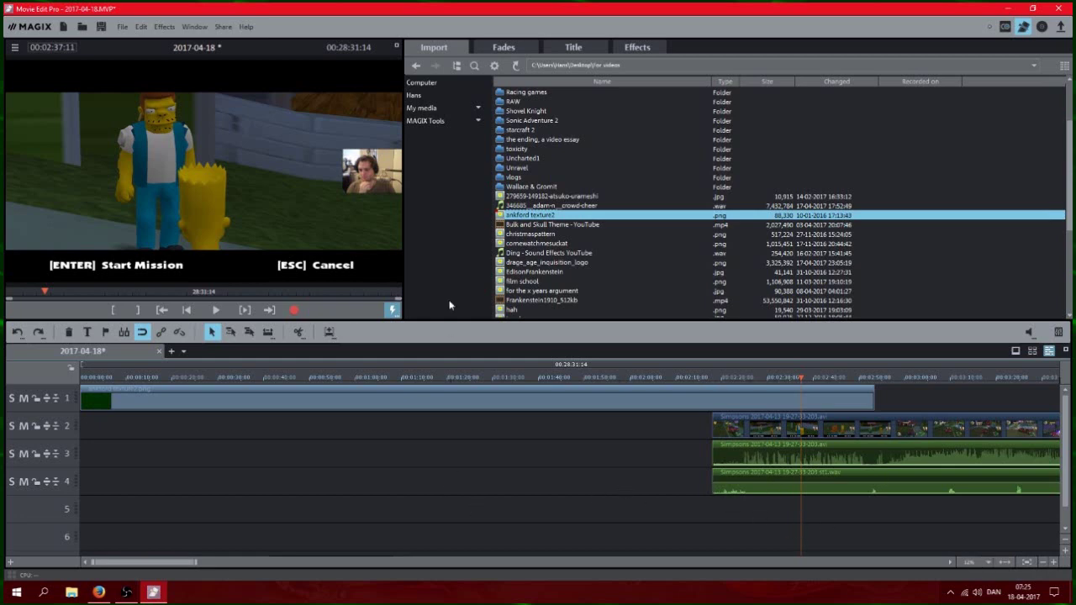
Place the New%20Logo%20Animation video at the very start of track 2 and show its first frame in the preview
scroll(601, 243, down, 3)
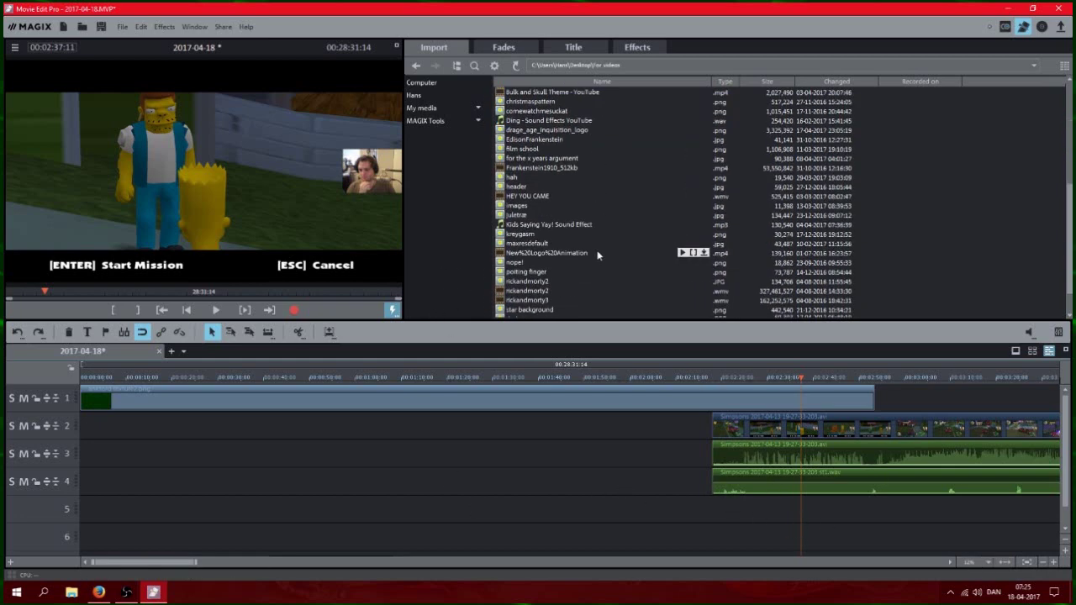
scroll(597, 254, down, 1)
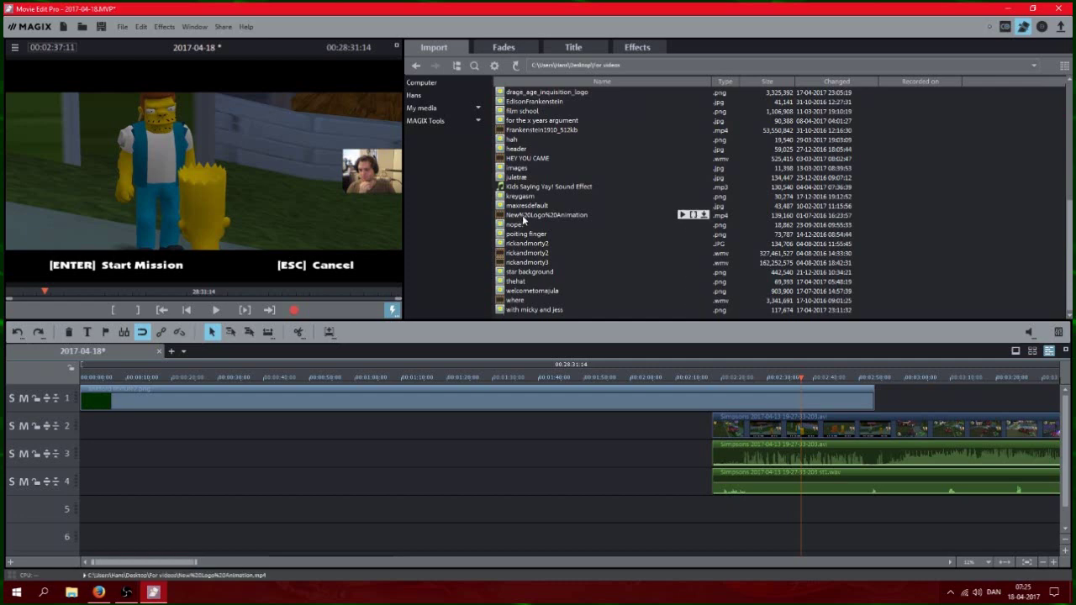
drag(533, 217, 55, 429)
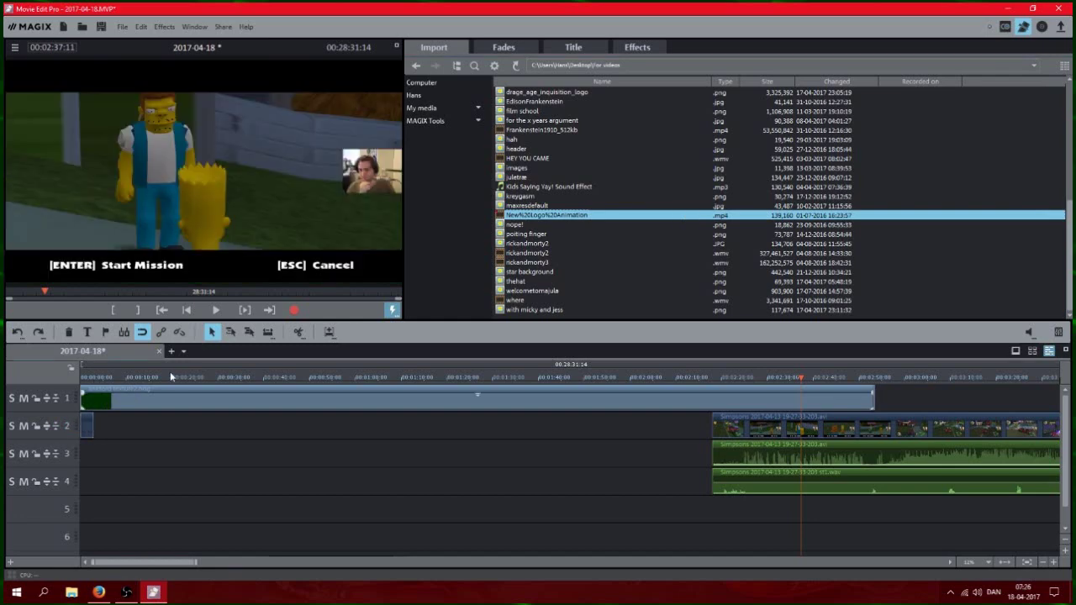
click(83, 378)
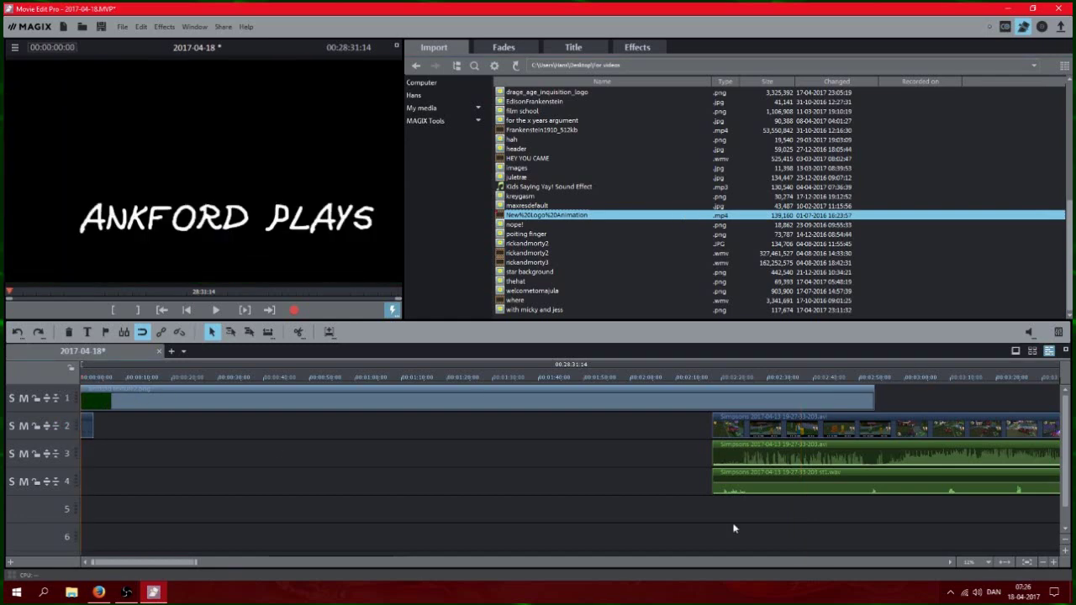
Play back the logo animation from the start of the timeline and select its clip on track 2
click(1055, 563)
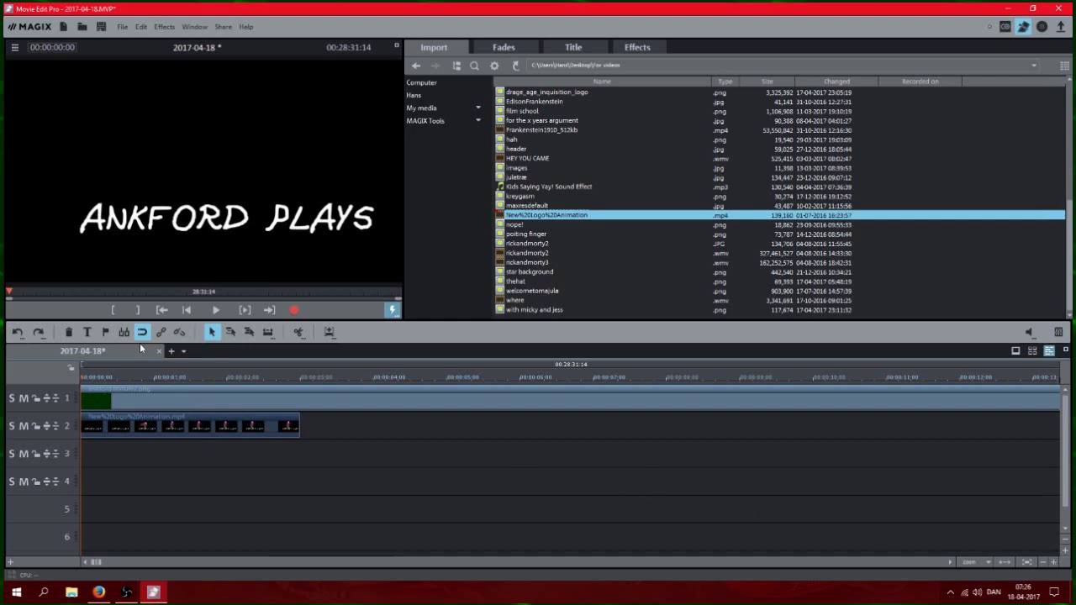
key(space)
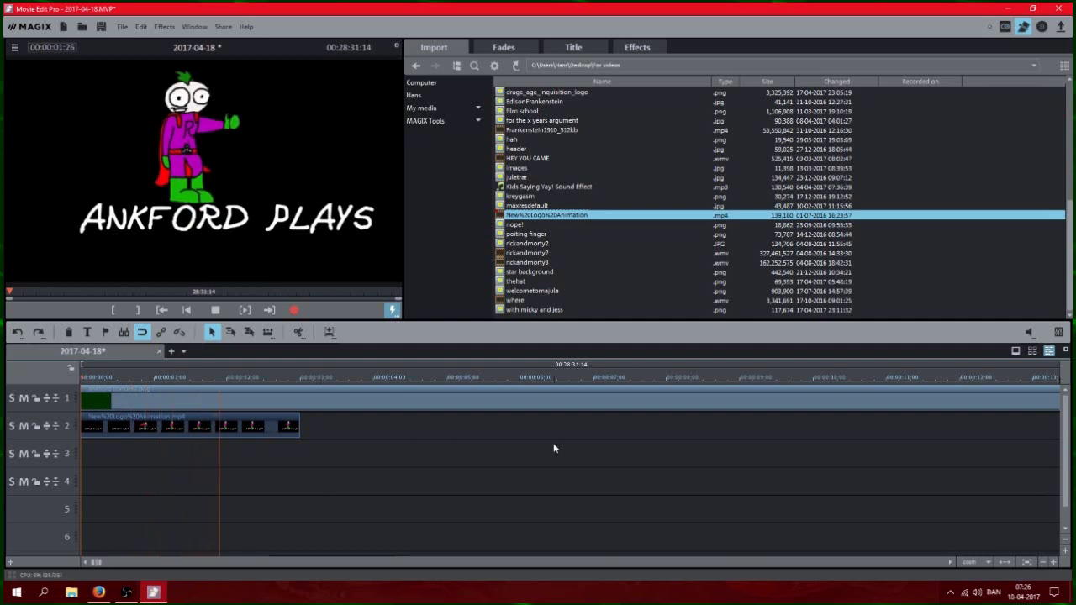
key(space)
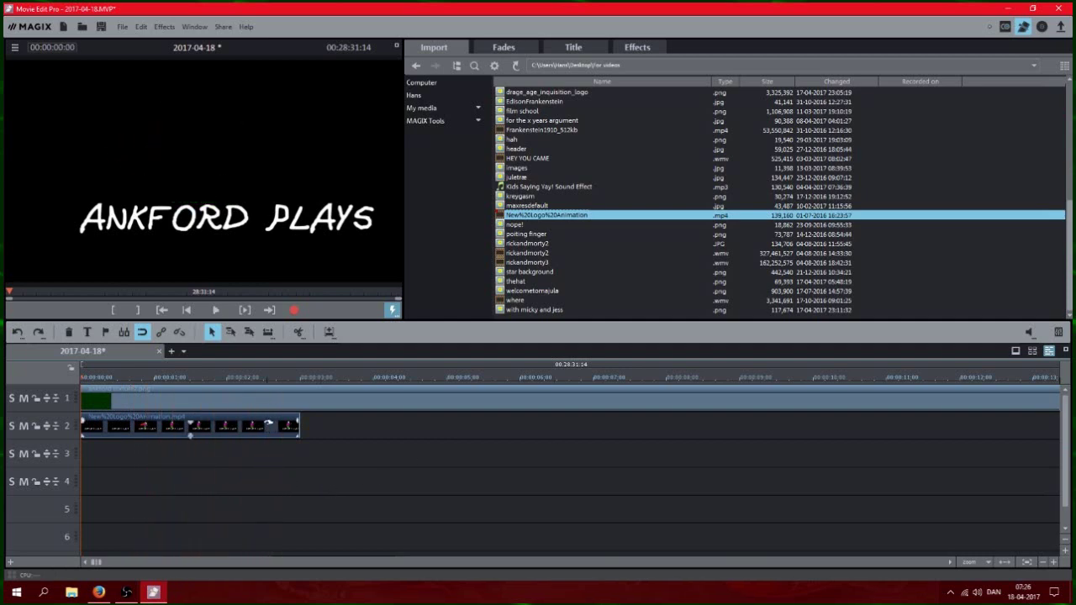
click(239, 425)
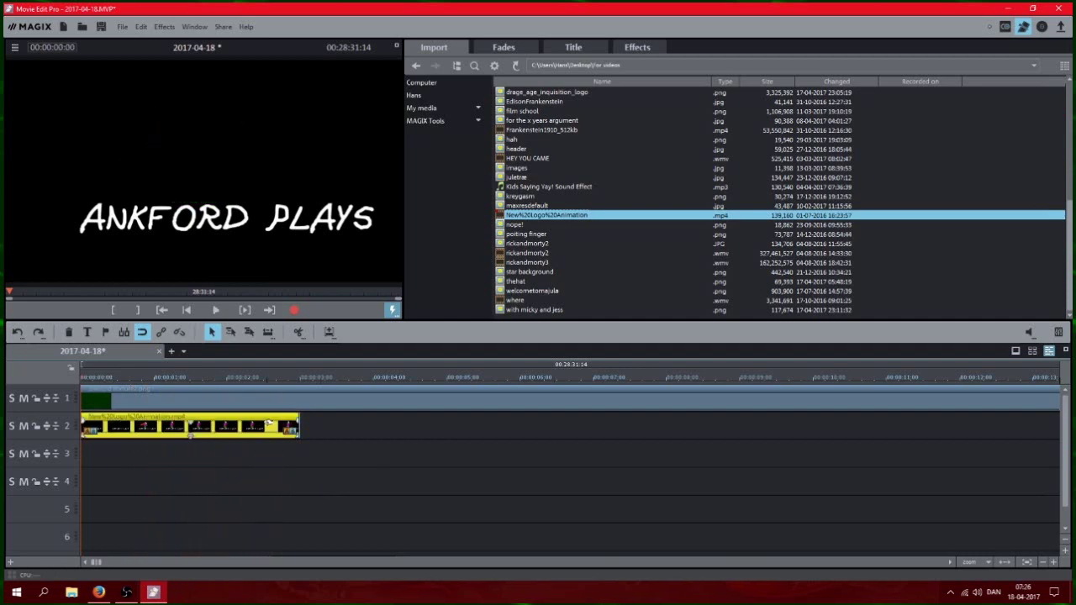
Ungroup the New%20Logo%20Animation clip on track 2 and deselect it
click(179, 332)
click(277, 454)
key(Delete)
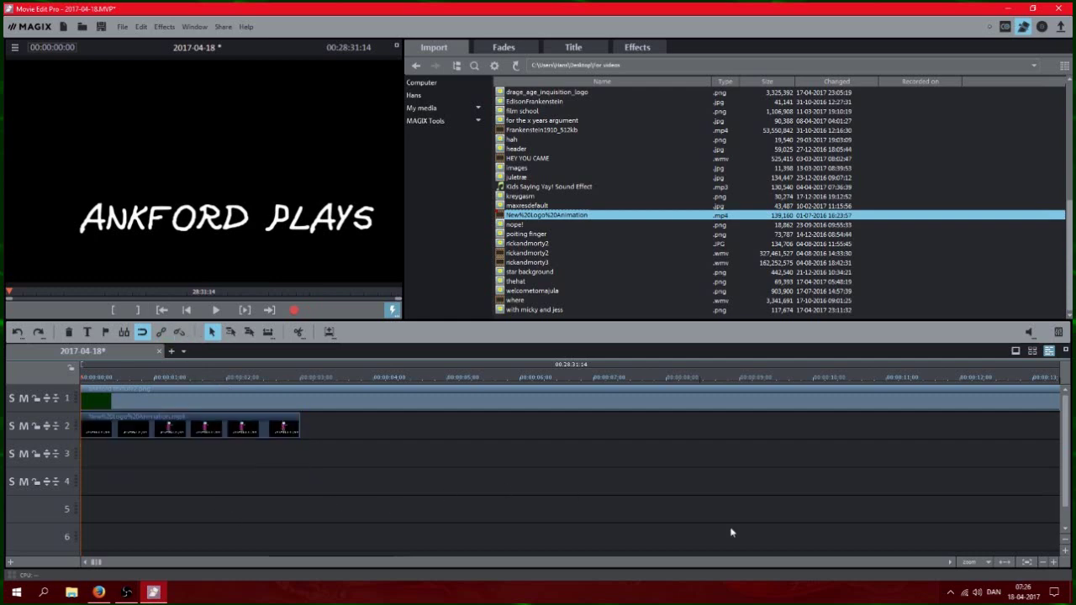
Split the Simpsons gameplay video and both audio clips at 00:02:20:21 and delete the portions before that point
click(1041, 562)
click(1042, 562)
click(1042, 563)
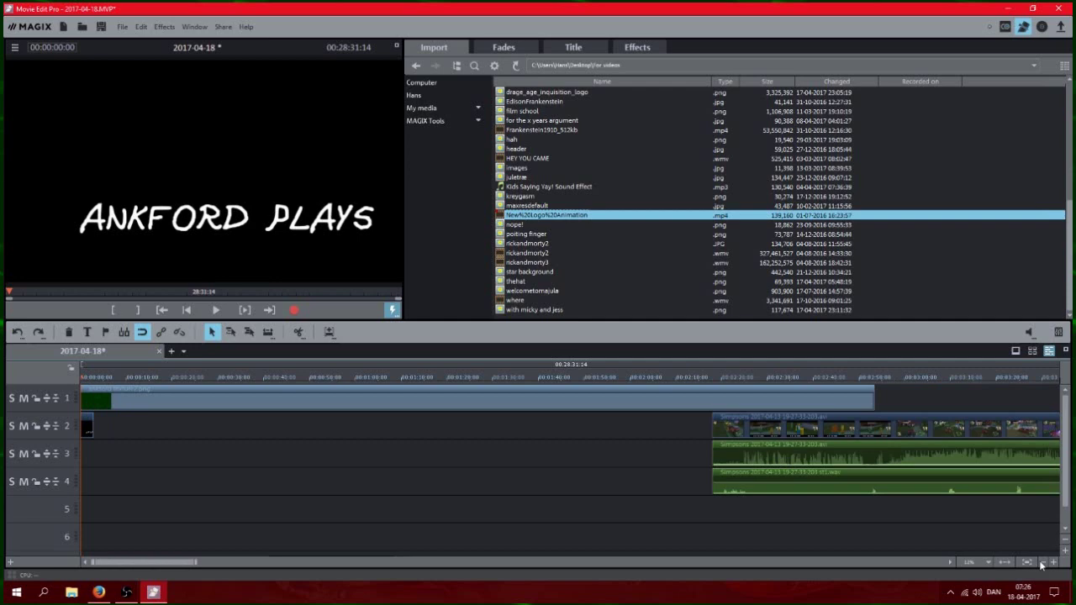
click(721, 380)
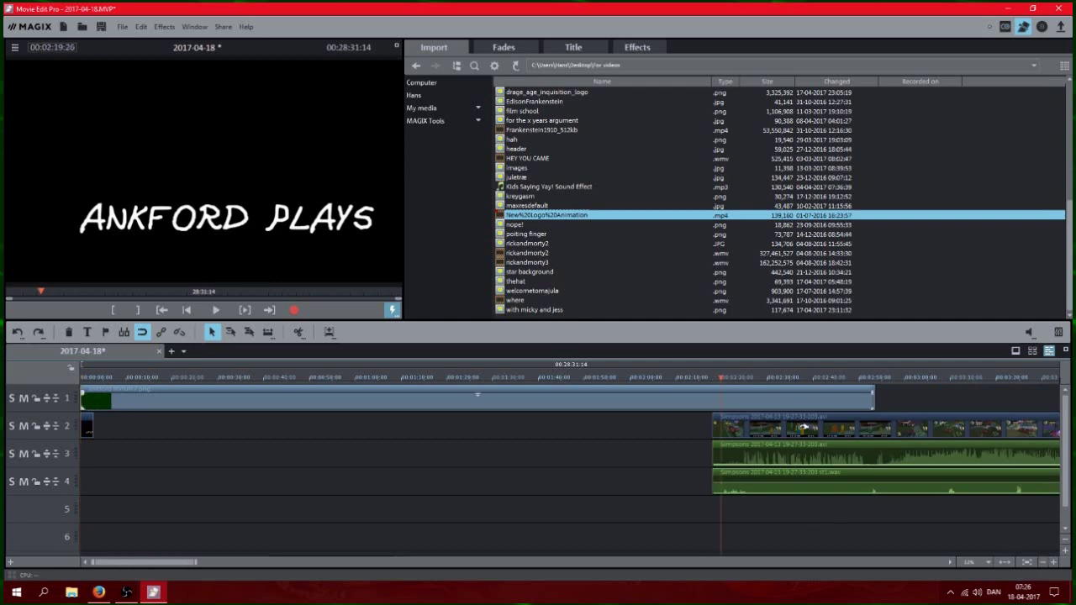
click(1053, 563)
click(1053, 562)
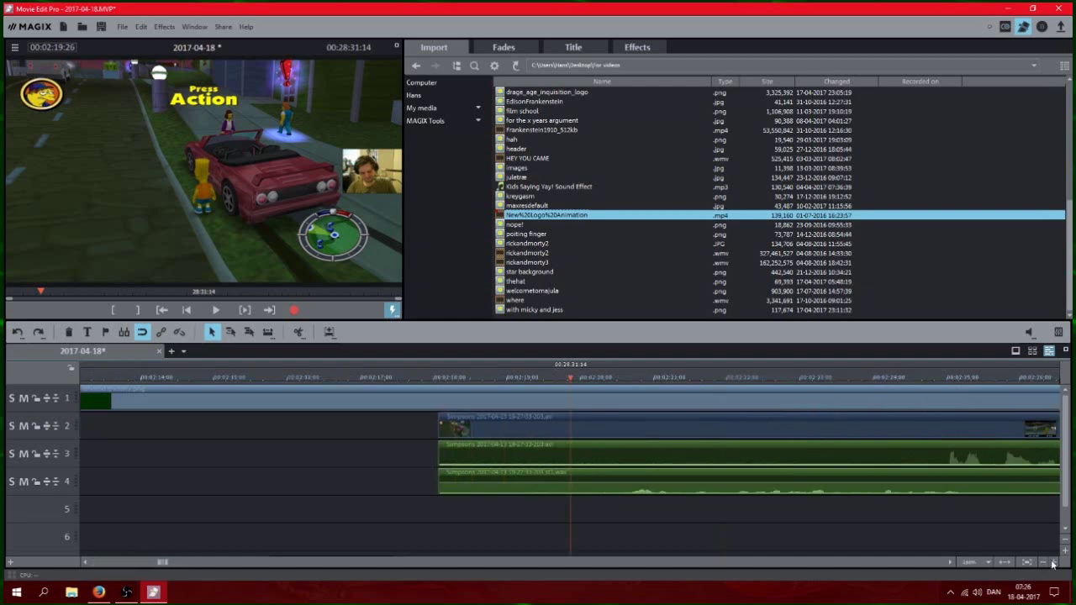
drag(617, 380, 631, 382)
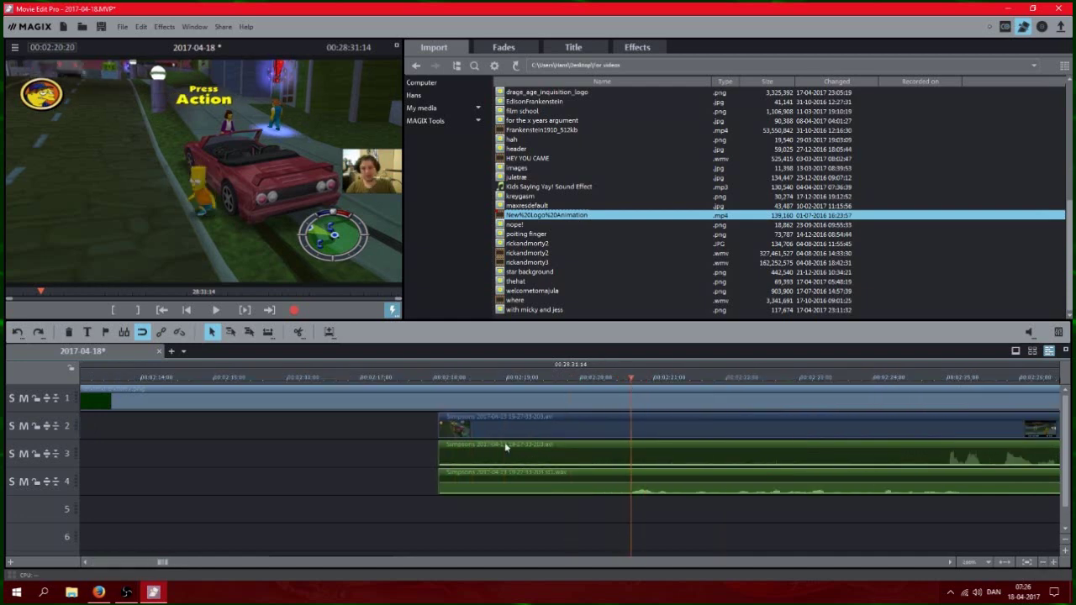
drag(446, 446, 622, 536)
click(300, 332)
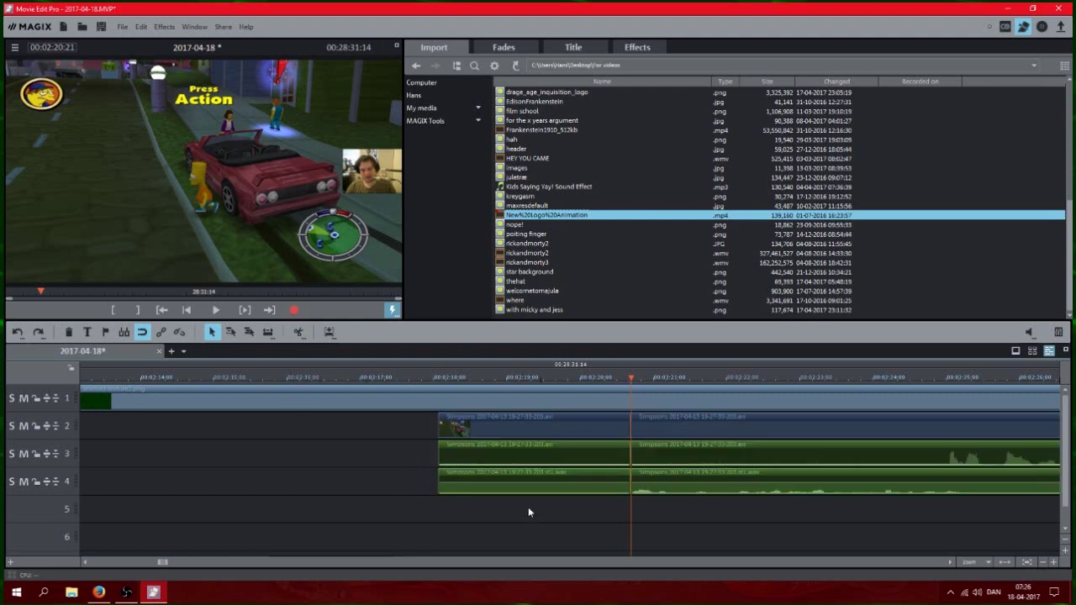
drag(530, 509, 430, 412)
key(Delete)
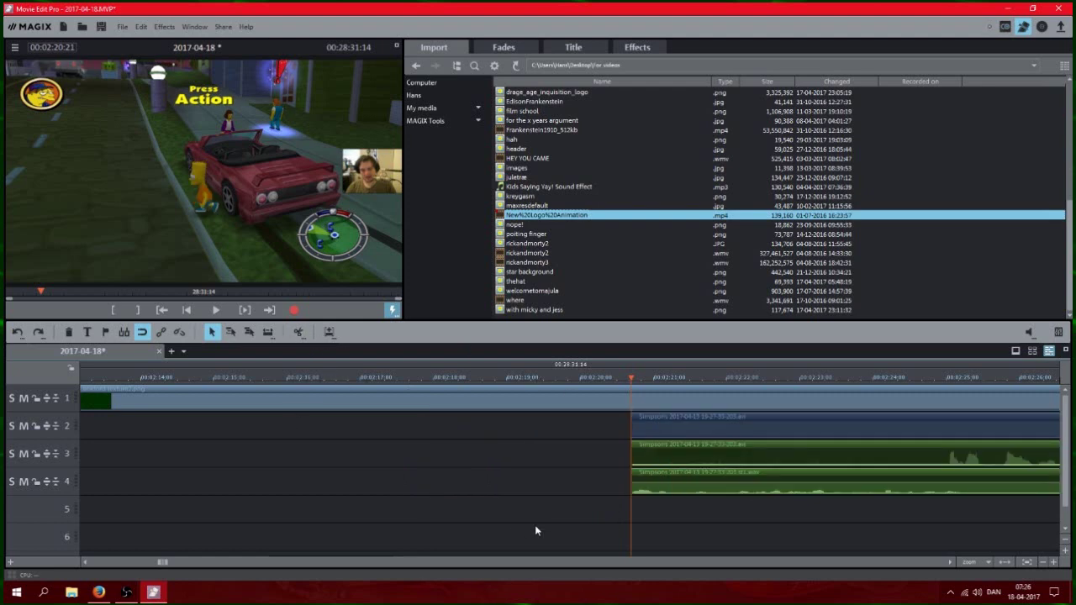
Move the gameplay video with both audio clips to the very start of the timeline, overlapping the logo animation on track 2
click(1005, 563)
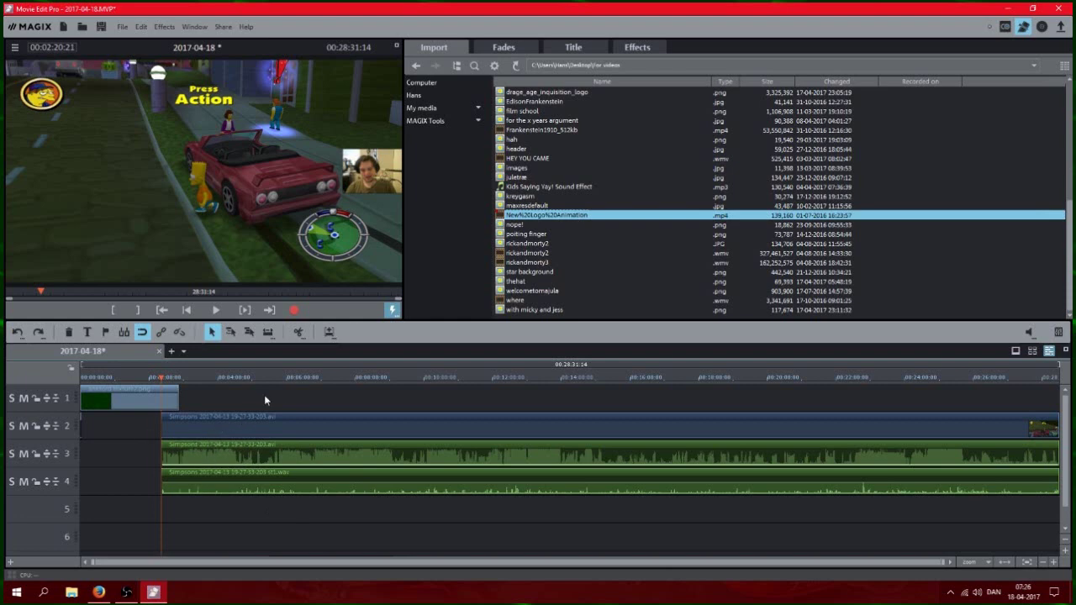
click(308, 424)
drag(311, 431, 230, 432)
click(245, 518)
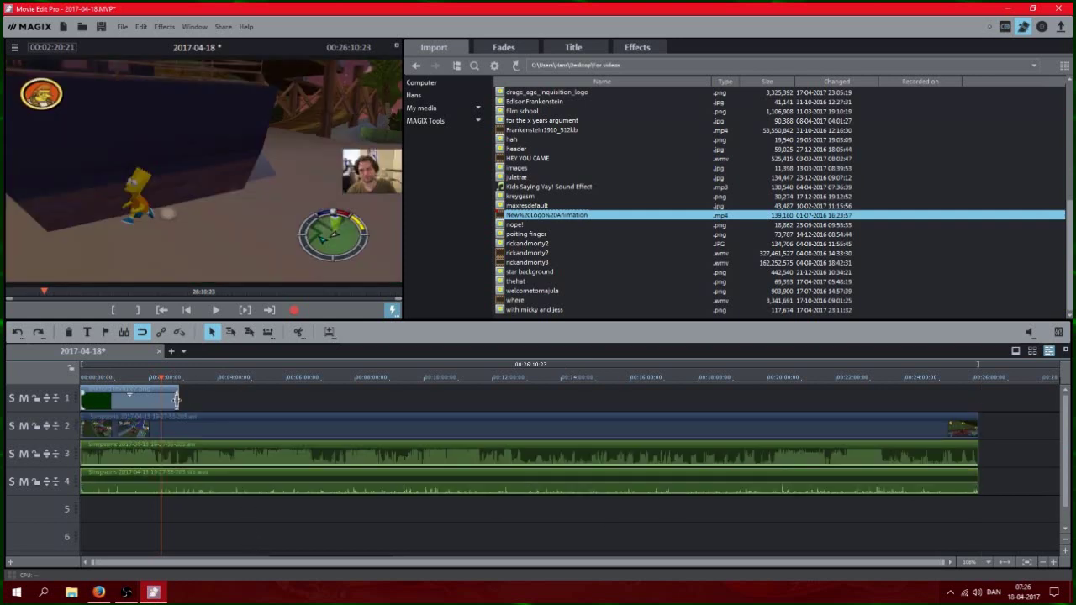
Extend the ankford texture2 image on track 1 to the end of the gameplay video at about 26 minutes 10 seconds
drag(176, 395, 977, 400)
click(996, 443)
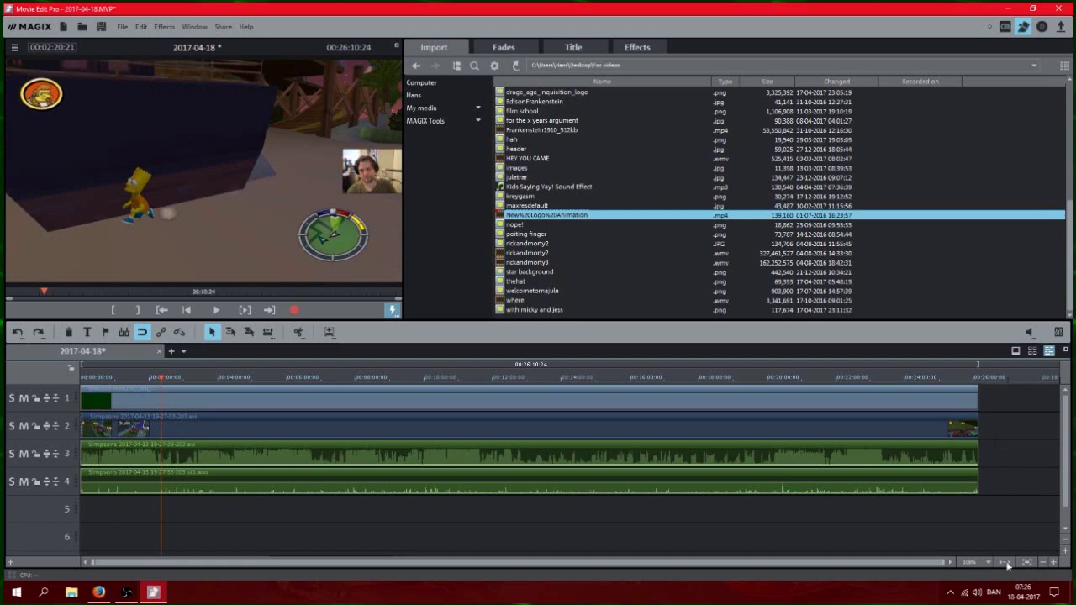
click(1004, 561)
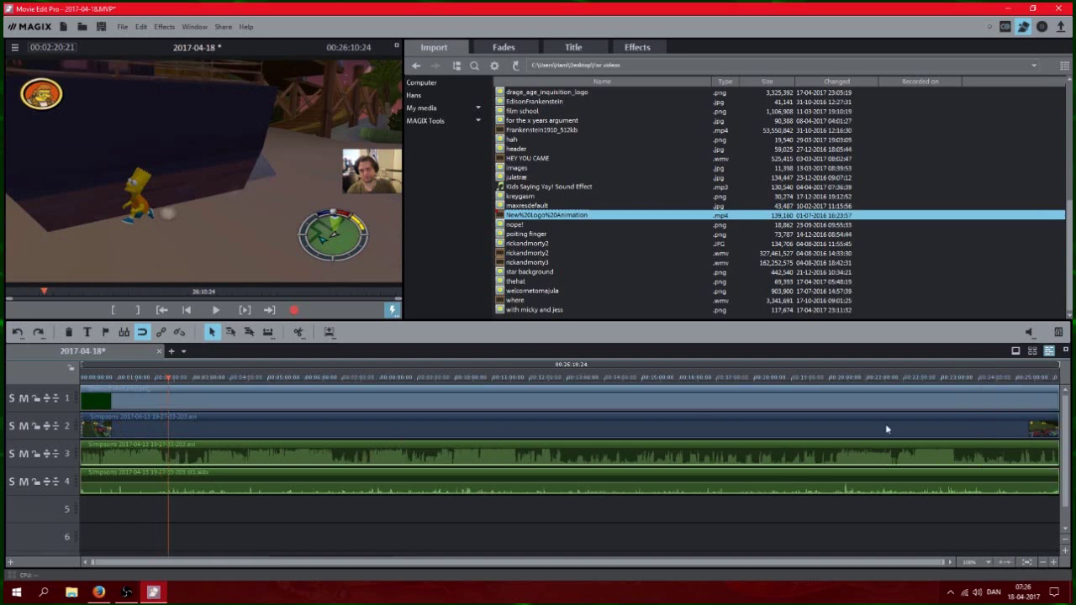
Zoom the timeline to single frames and step back and forth frame by frame through the gameplay around 00:02:20:20
click(1045, 563)
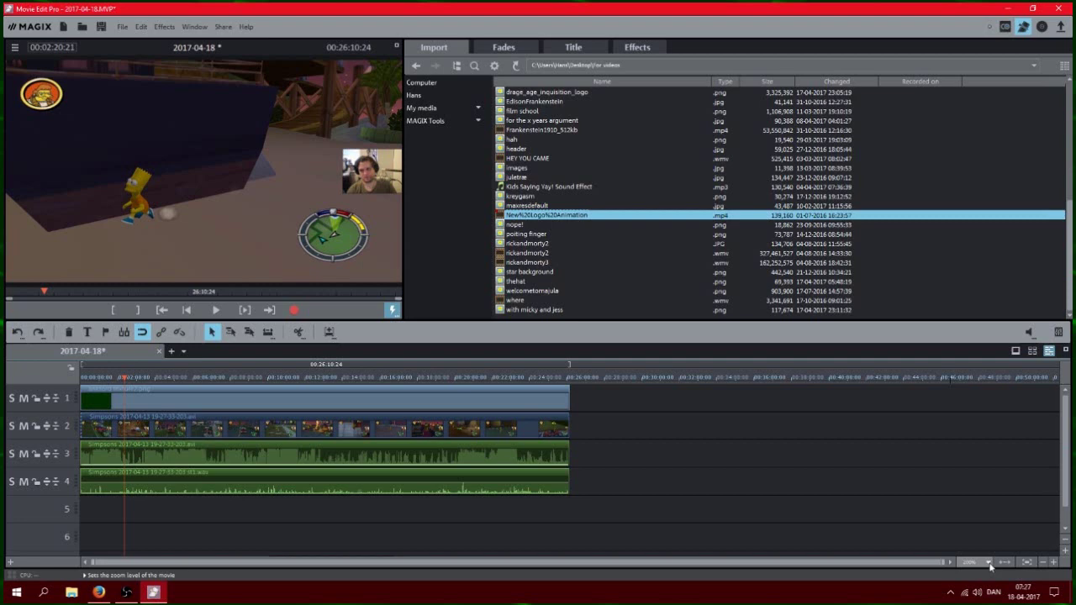
click(989, 563)
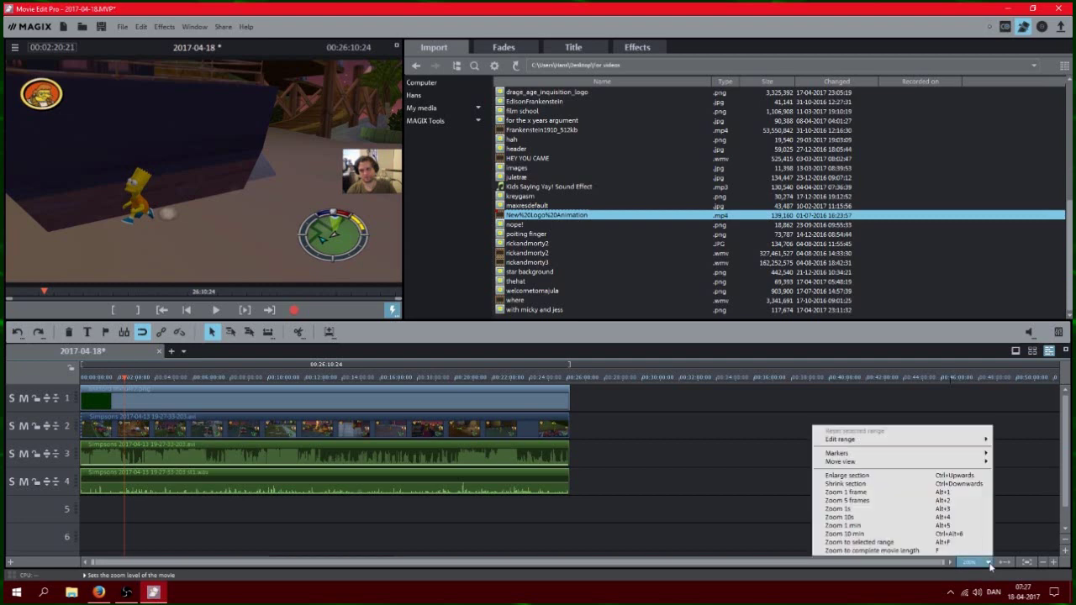
click(939, 492)
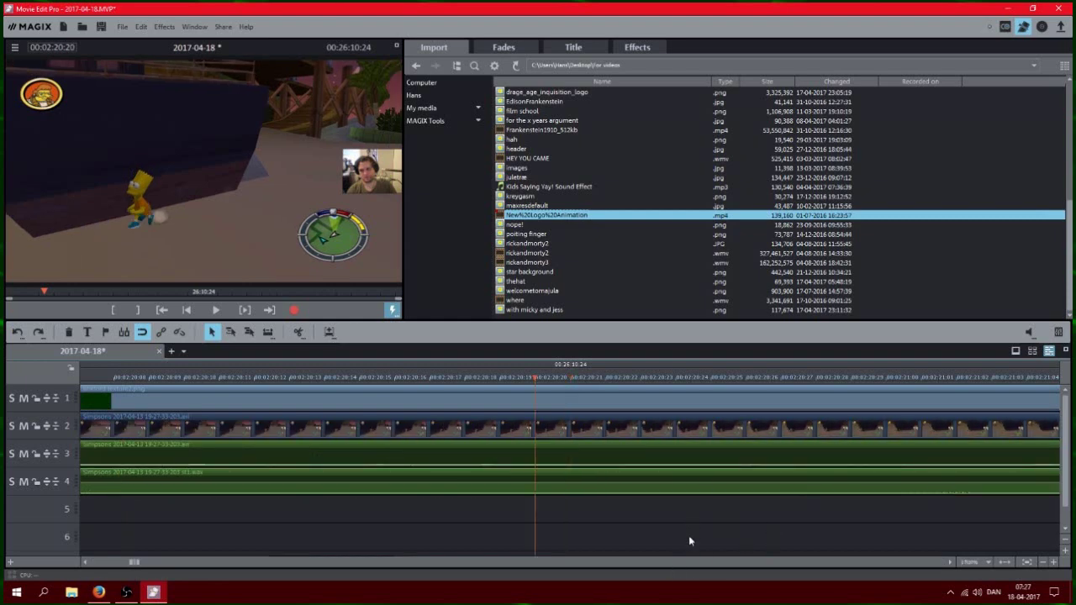
key(Right)
key(Left)
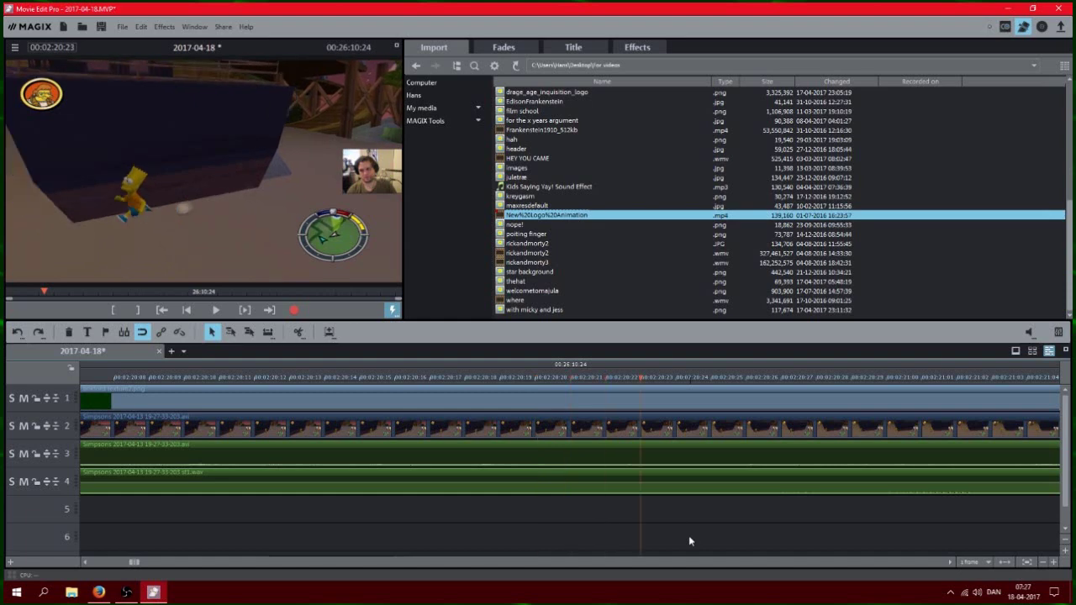
key(Right)
key(Right)
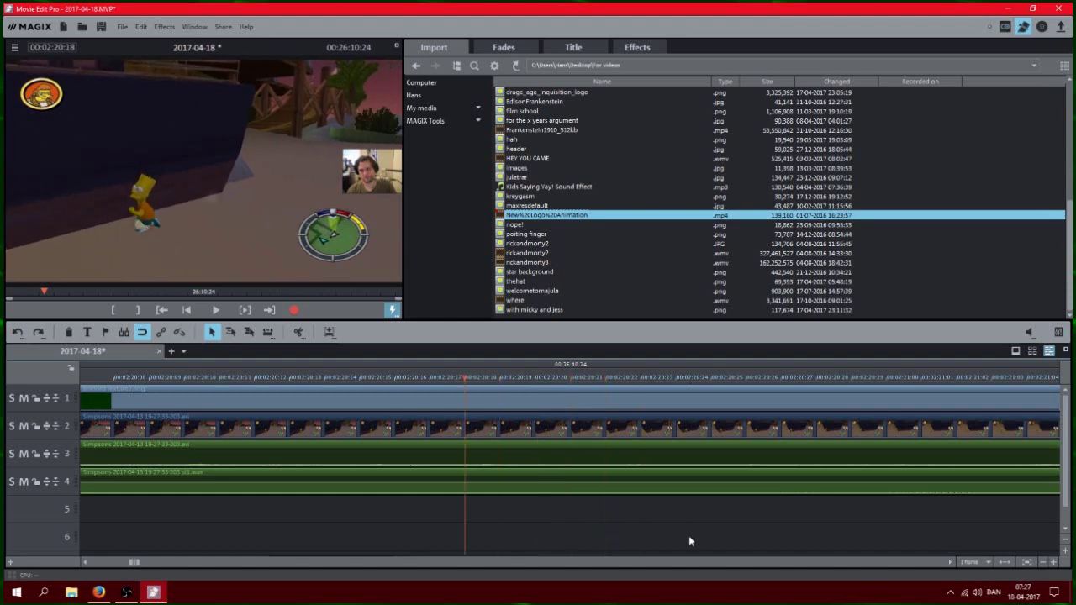
key(Left)
key(Left)
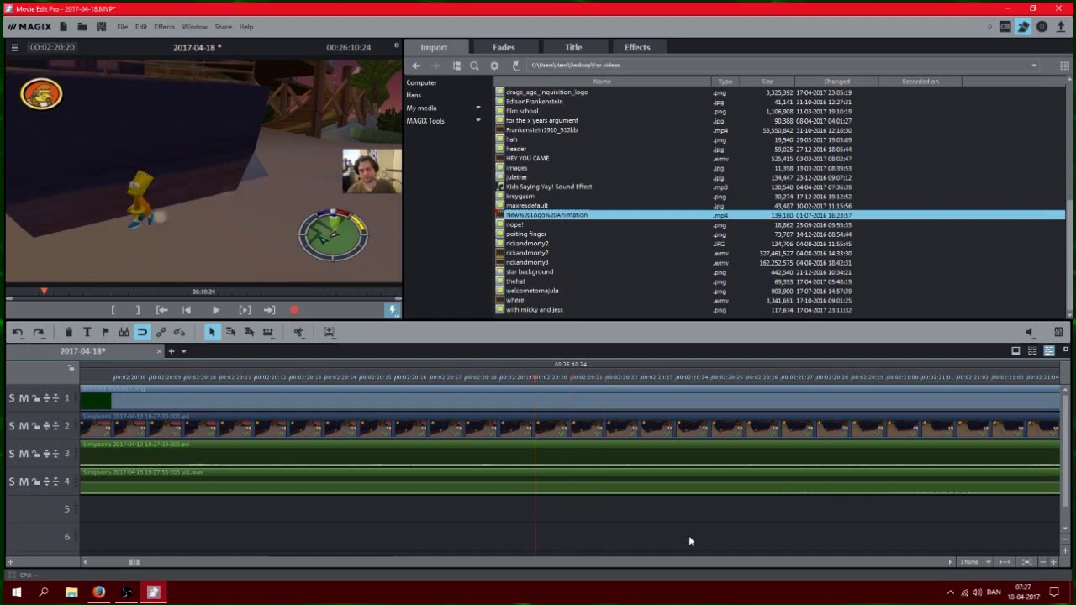
key(Left)
key(Left)
key(Right)
key(Right)
key(Right)
key(Right)
key(Right)
key(Right)
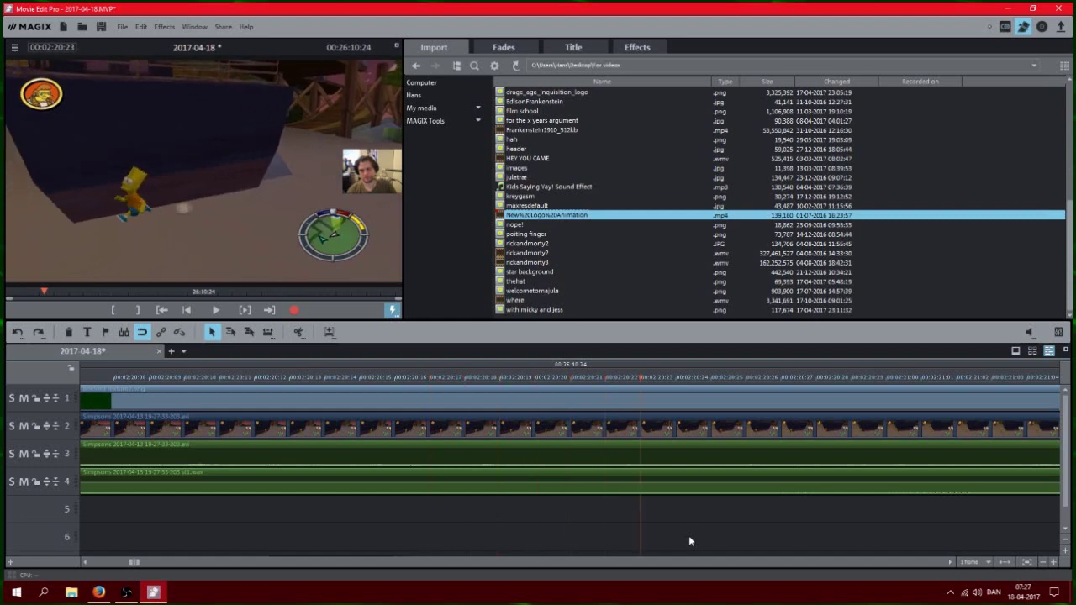
key(Left)
key(Left)
key(Left)
key(Left)
key(Left)
key(Left)
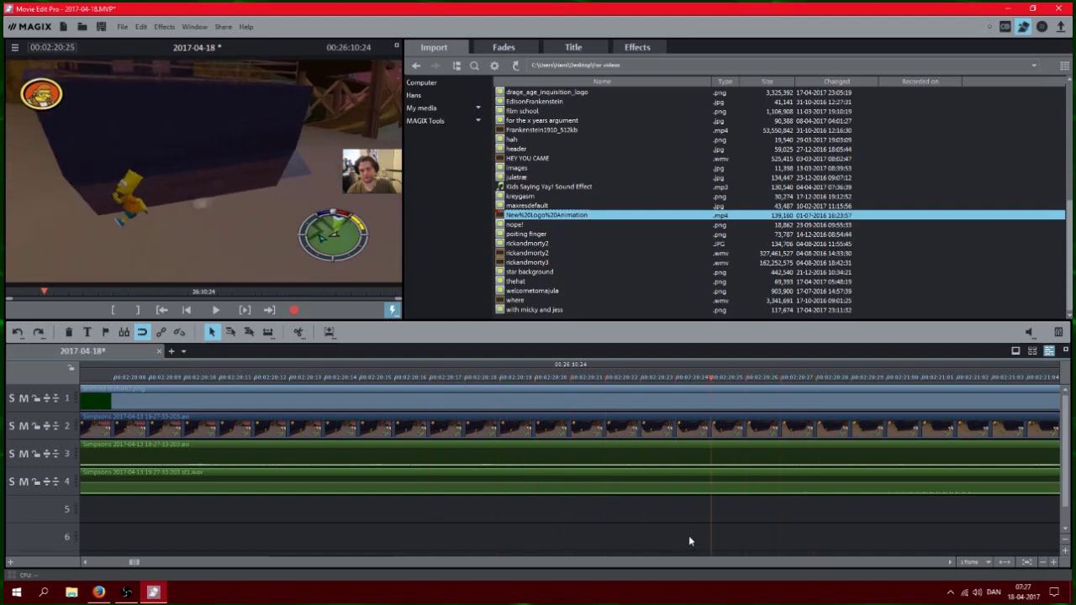
key(Left)
key(Left)
key(Left)
key(Left)
key(Left)
key(Left)
key(Left)
key(Left)
key(Left)
key(Left)
key(Left)
key(Left)
key(Left)
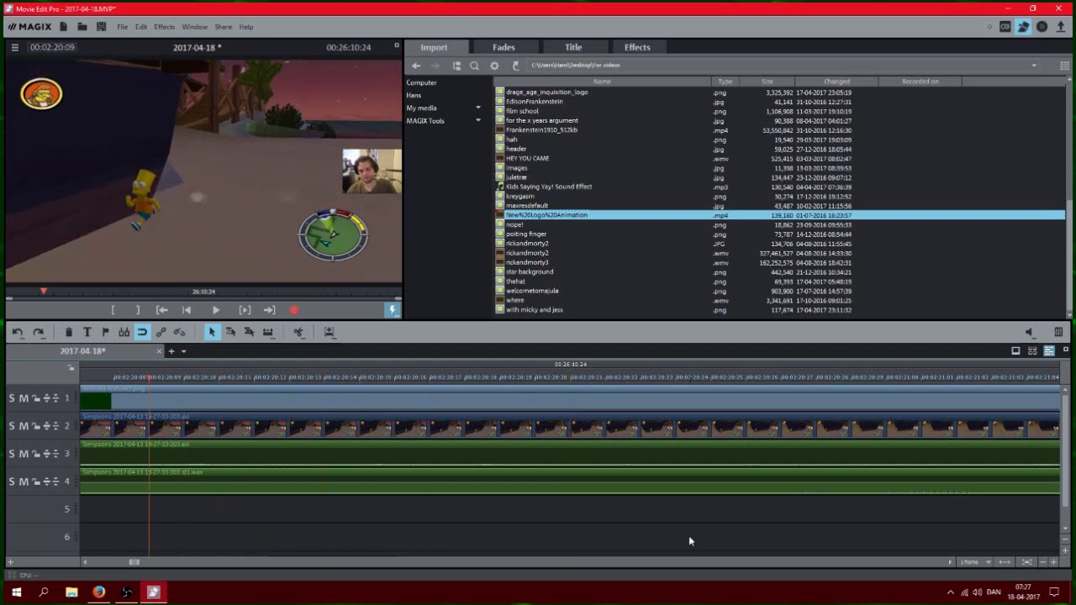
key(Right)
key(Right)
key(Right)
key(Right)
key(Right)
key(Right)
key(Right)
key(Right)
key(Right)
key(Right)
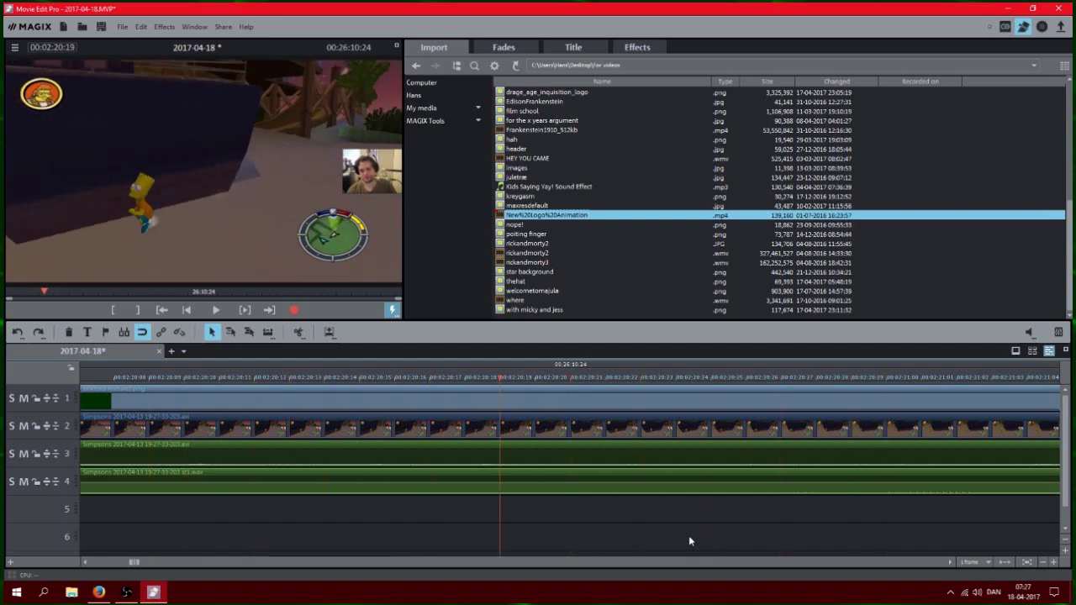
key(Right)
key(Right)
key(Right)
key(Right)
key(Right)
key(Right)
key(Right)
key(Right)
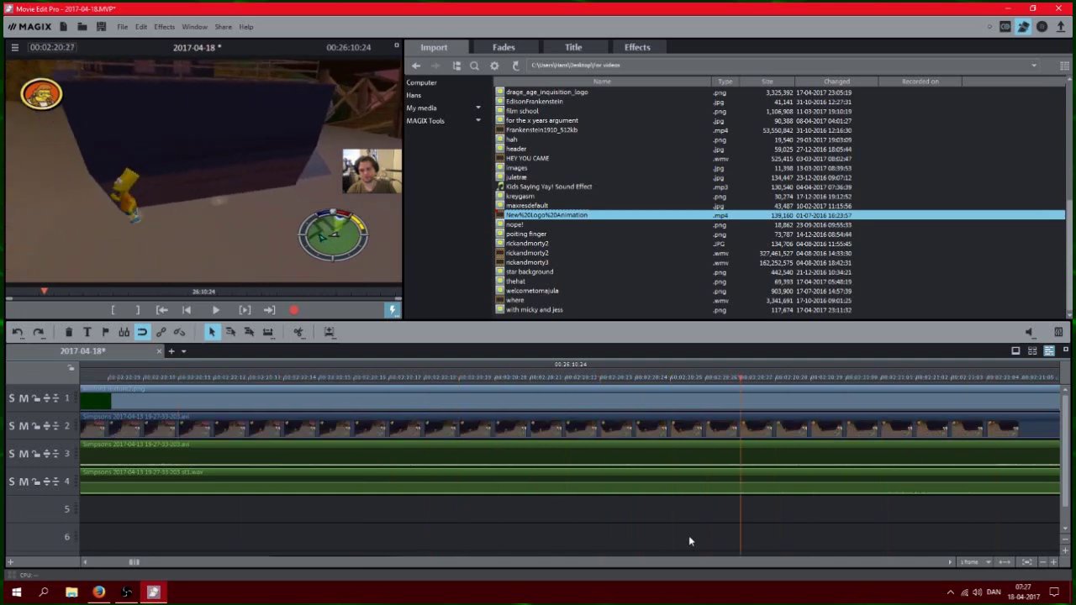
key(Left)
key(Left)
key(Left)
key(Left)
key(Left)
key(Left)
key(Left)
key(Left)
key(Left)
key(Left)
key(Left)
key(Left)
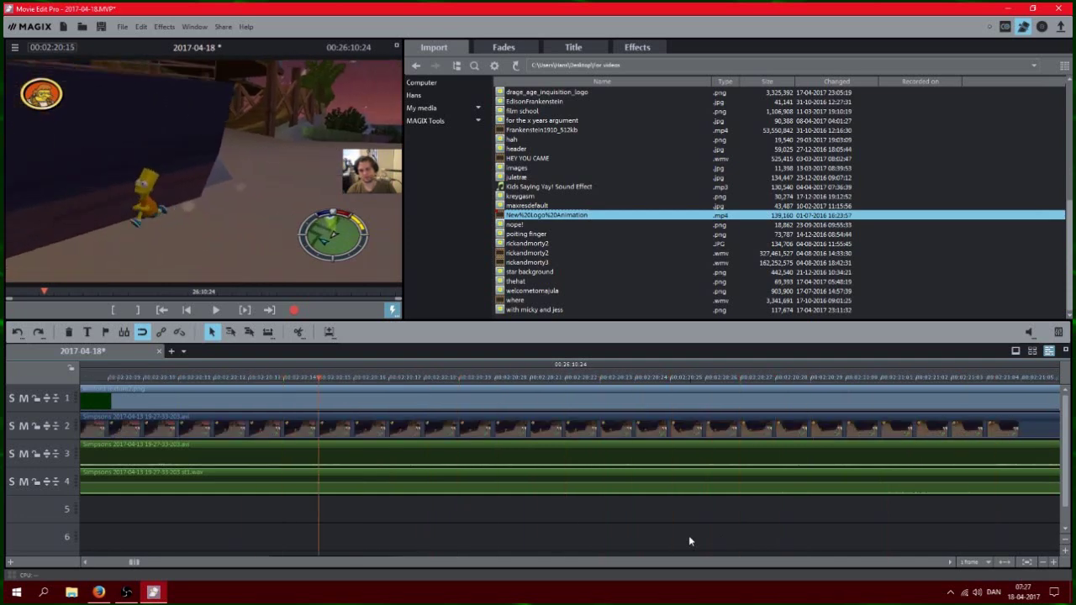
key(Right)
key(Right)
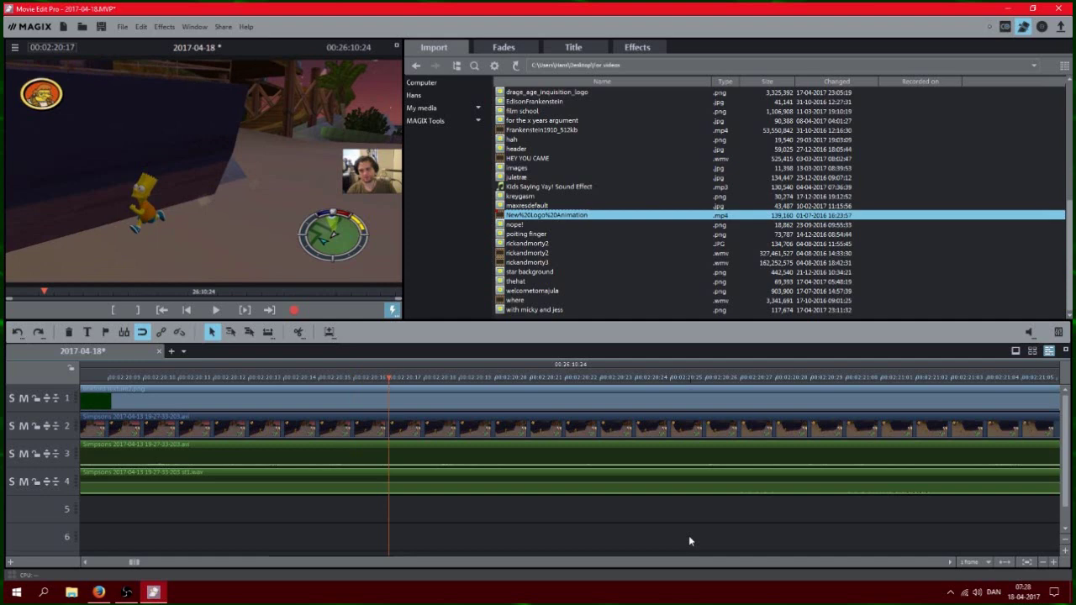
key(Right)
key(Right)
key(Right)
key(Right)
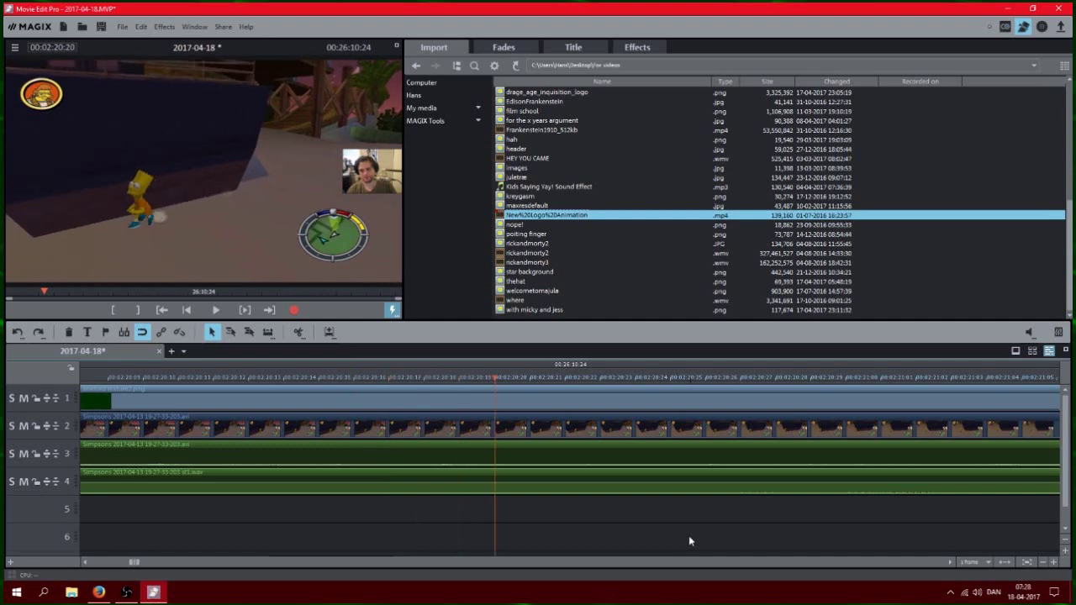
key(Right)
key(Right)
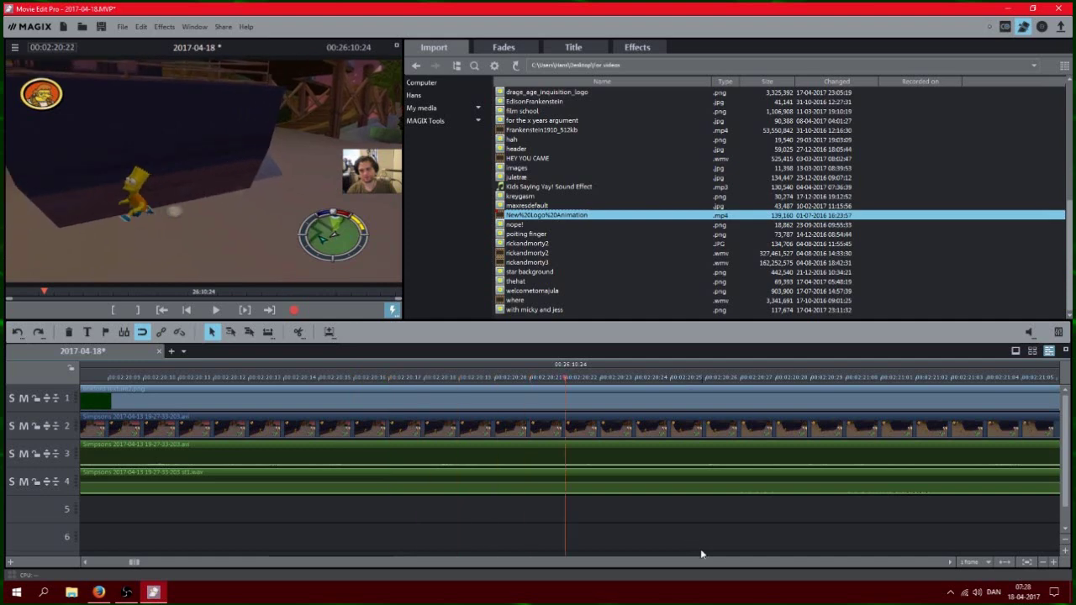
Split the gameplay video on track 2 at 00:00:03:00, where its overlap with the logo animation ends
click(1043, 562)
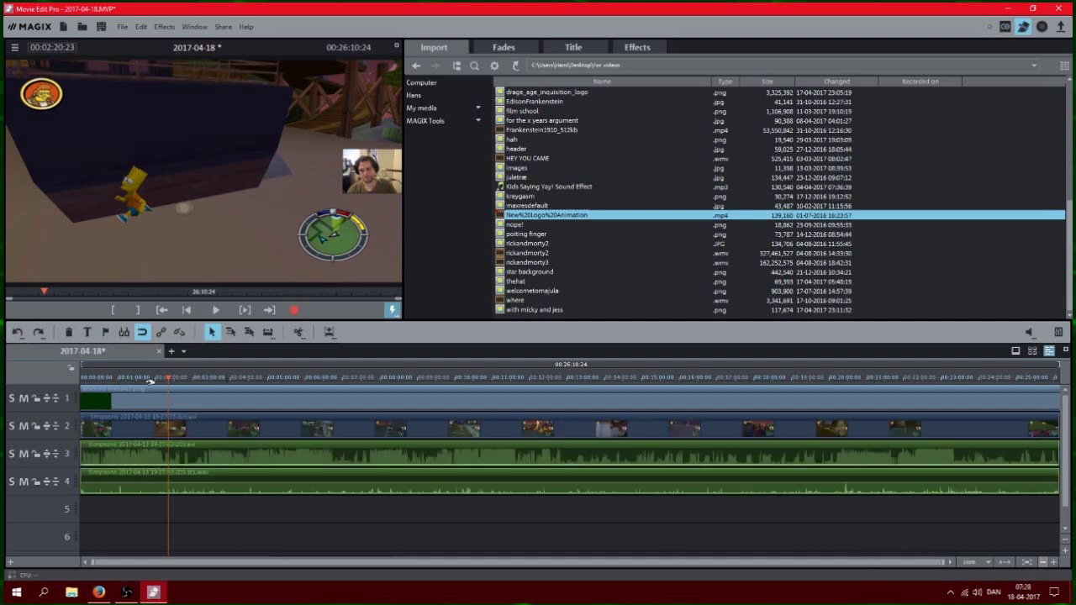
click(83, 378)
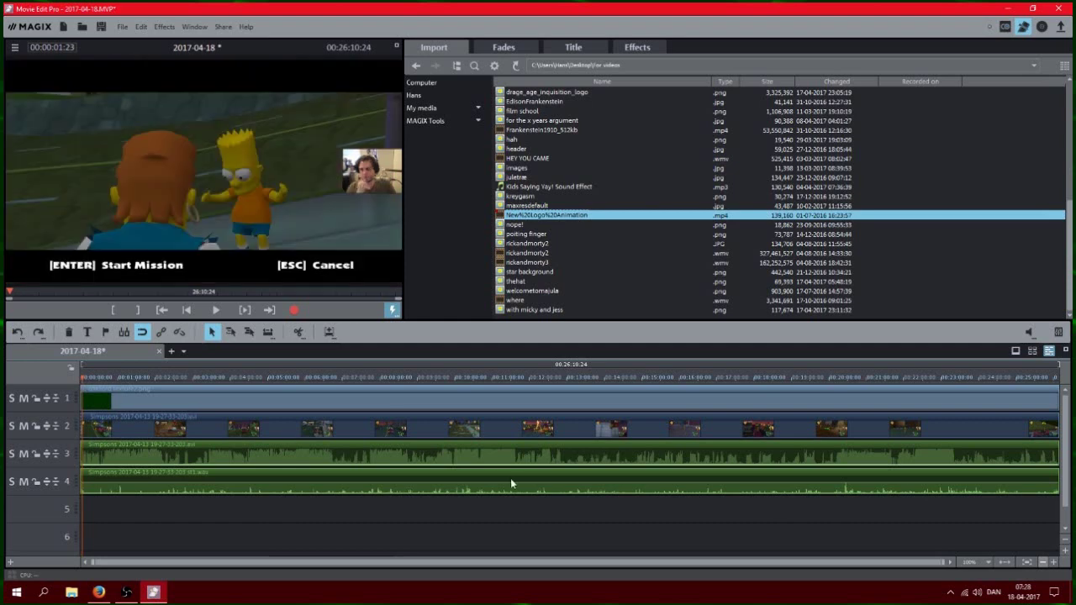
click(1054, 563)
click(1054, 563)
click(1055, 563)
click(1055, 563)
click(1054, 562)
click(1055, 563)
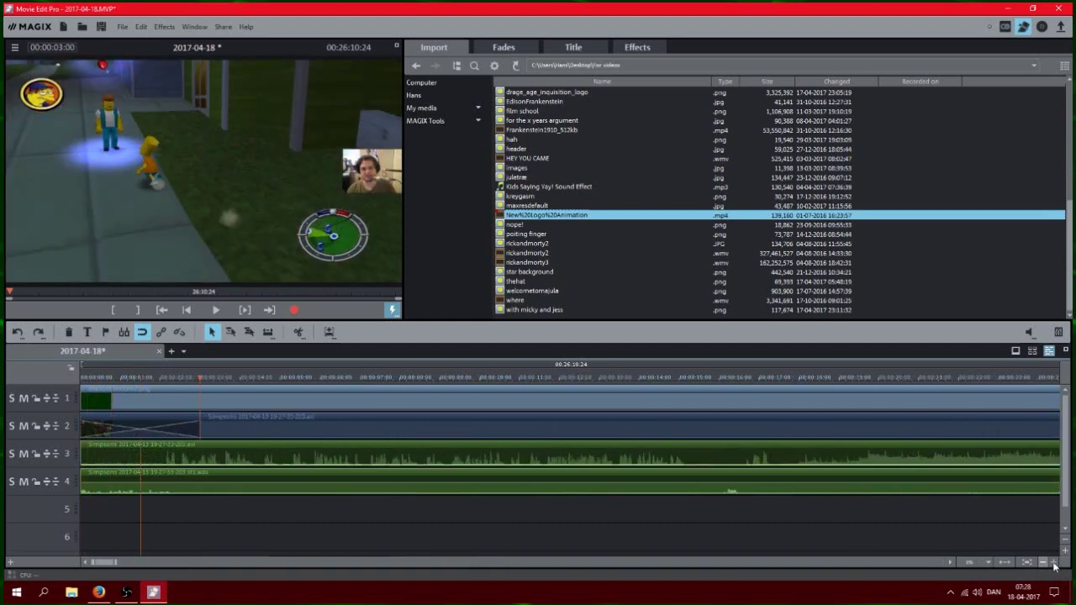
click(1055, 562)
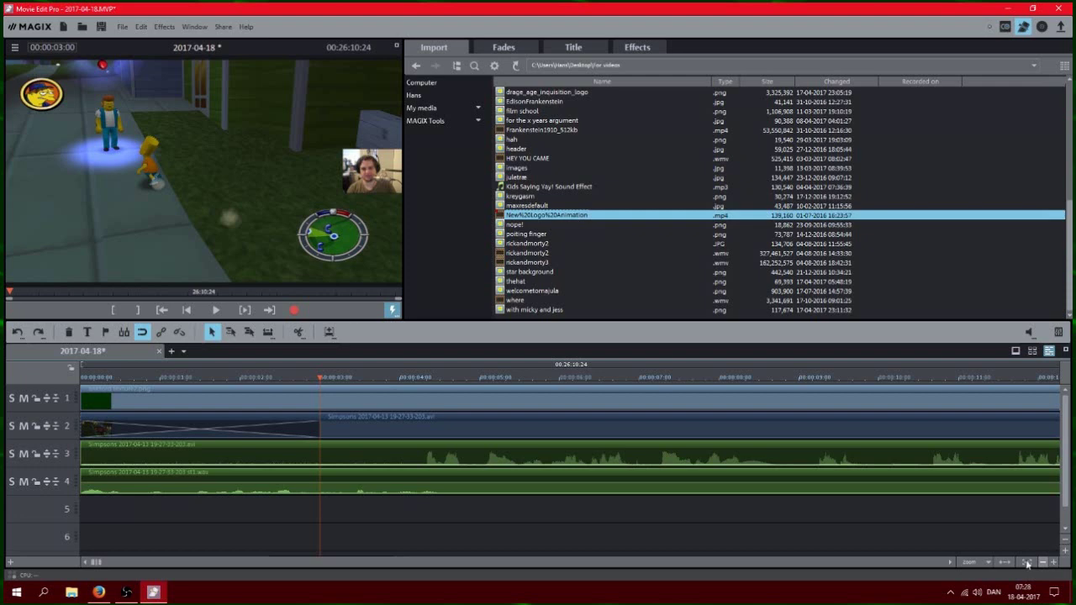
click(359, 425)
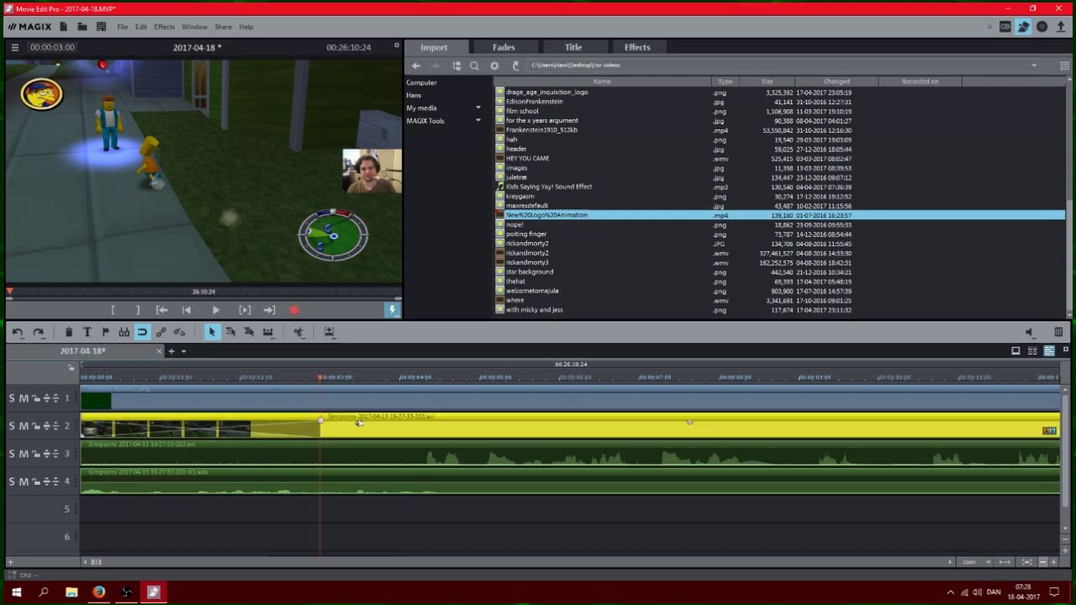
click(300, 333)
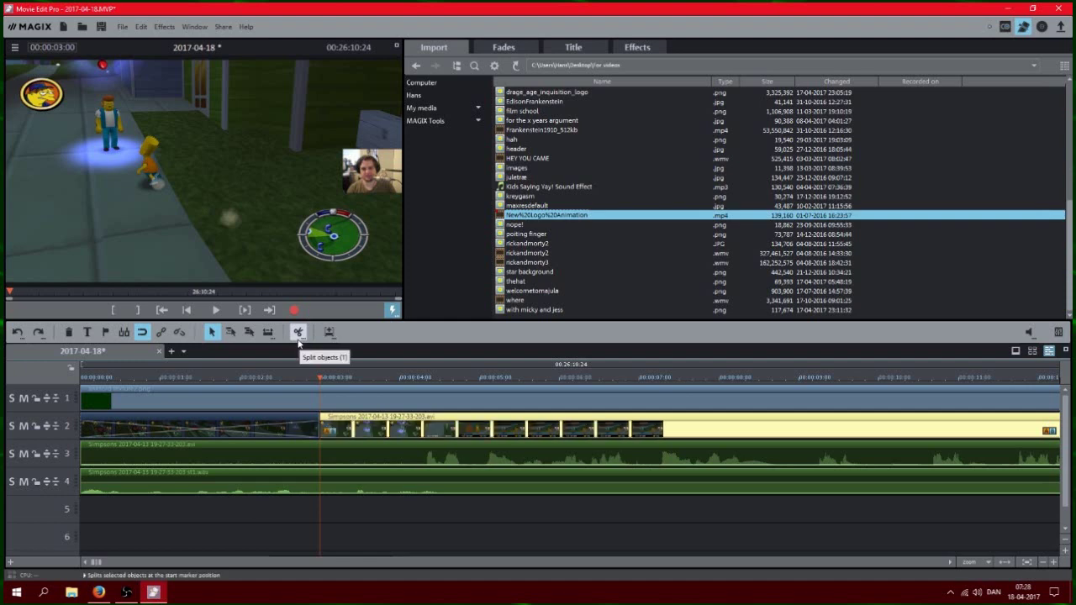
Delete the first three seconds of gameplay video overlapping the logo animation on track 2, and select the logo animation clip
click(276, 426)
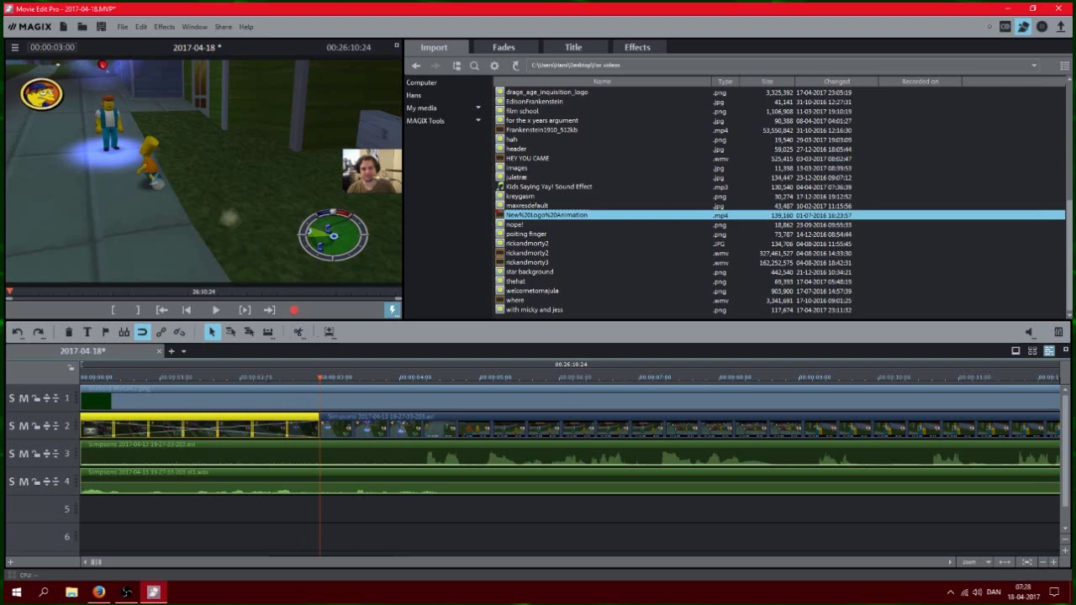
click(281, 533)
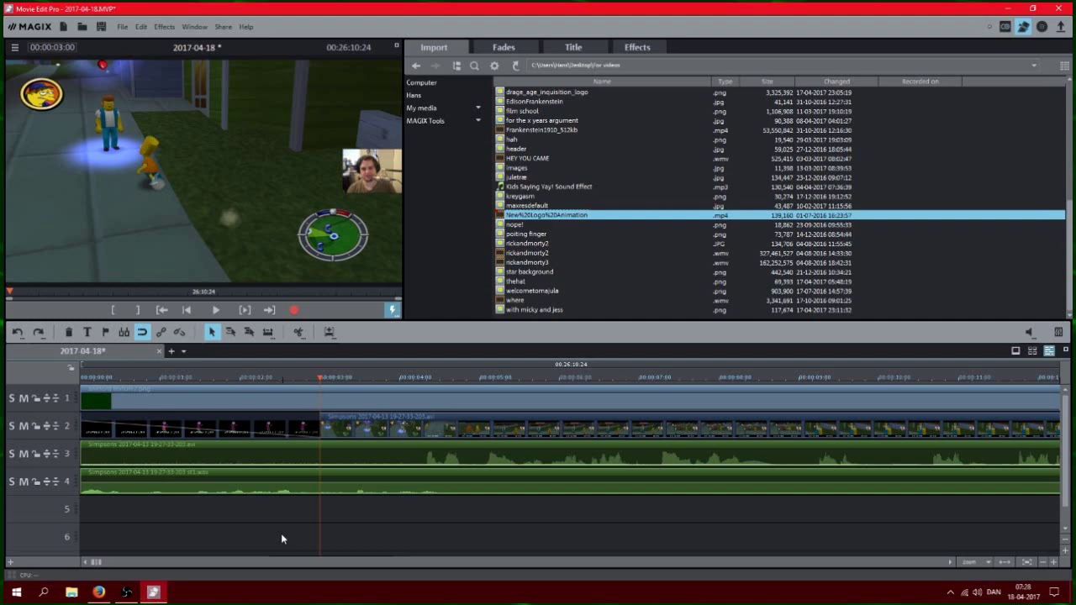
click(239, 430)
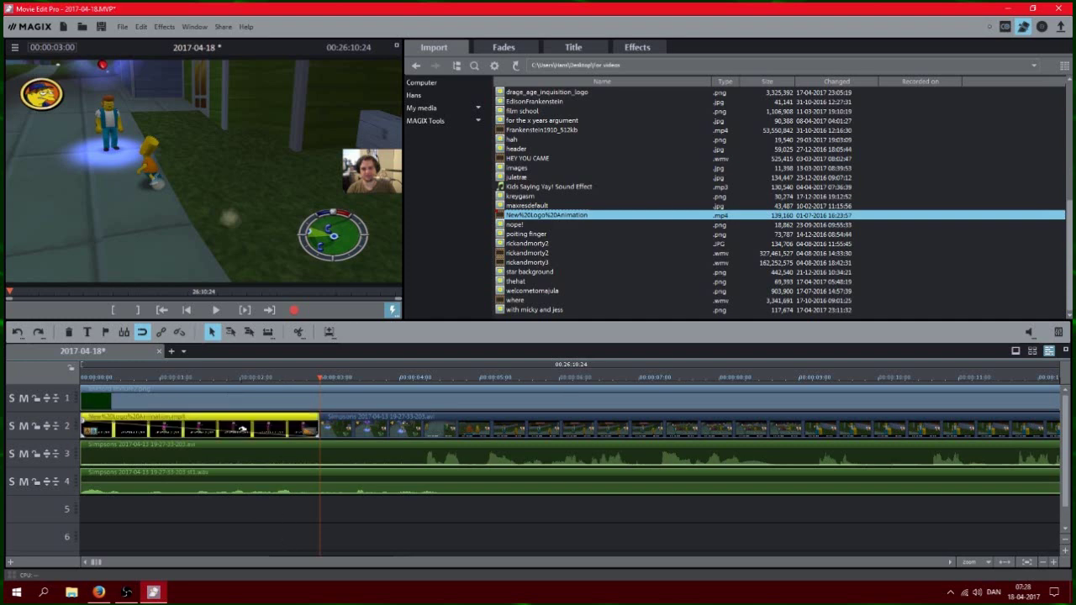
Set the transition between the logo animation and the gameplay video on track 2 to Cut (no fade)
click(312, 434)
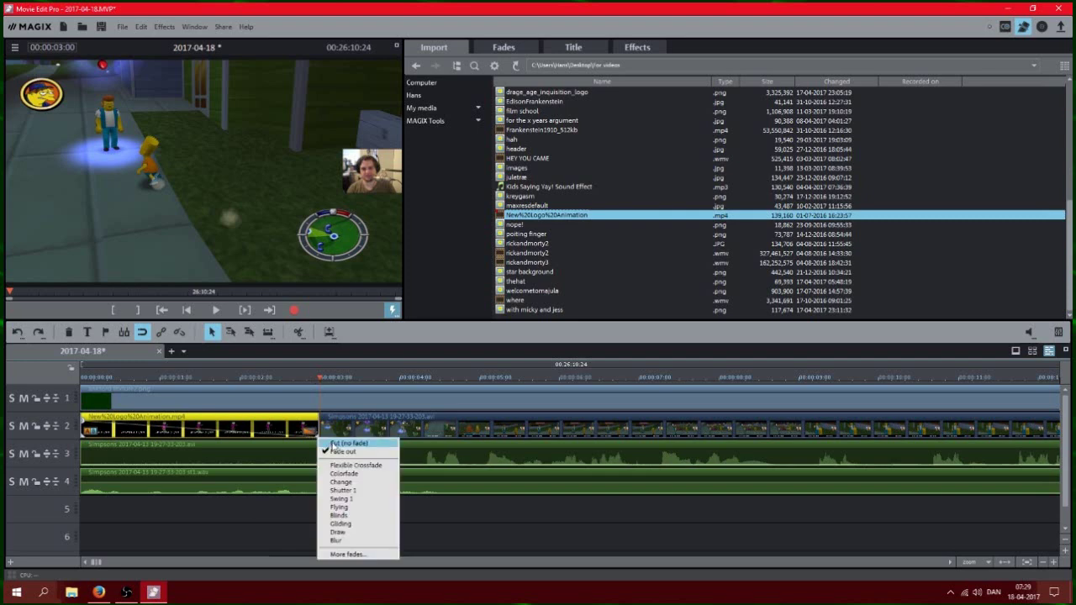
click(335, 444)
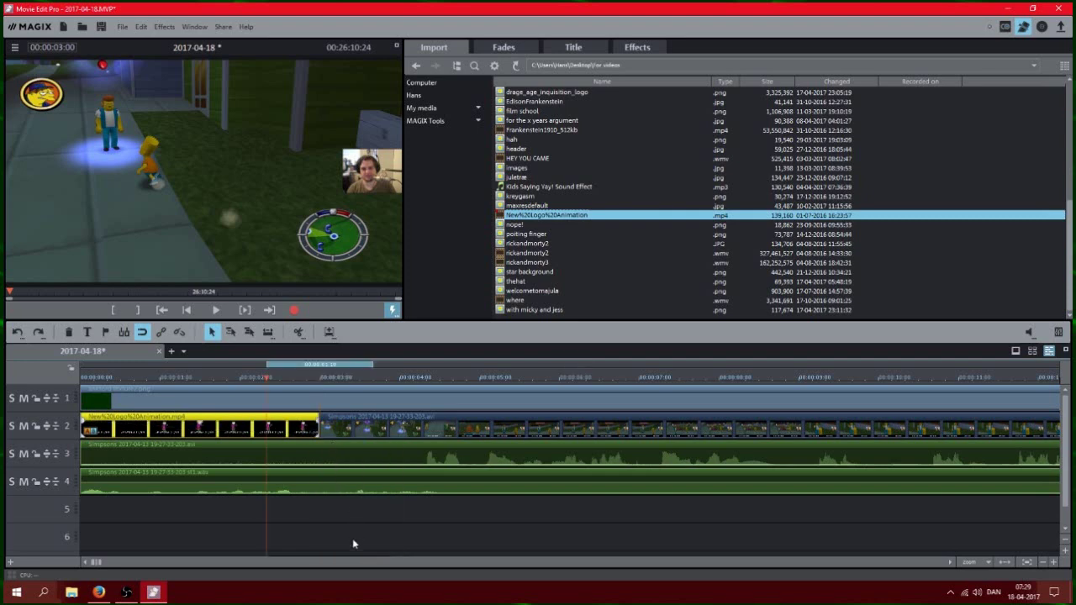
click(329, 528)
key(space)
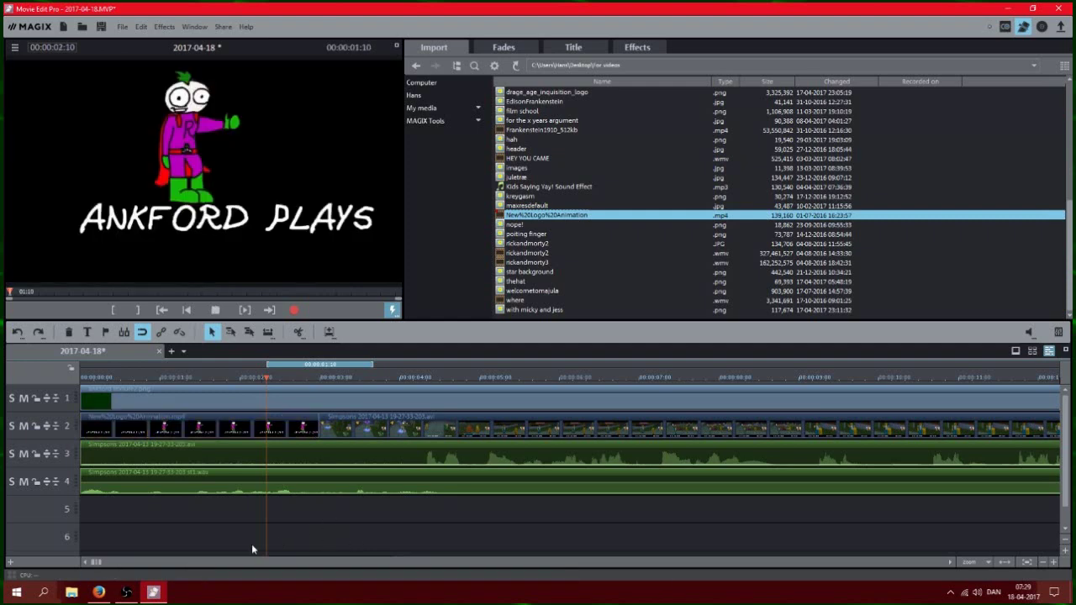
key(space)
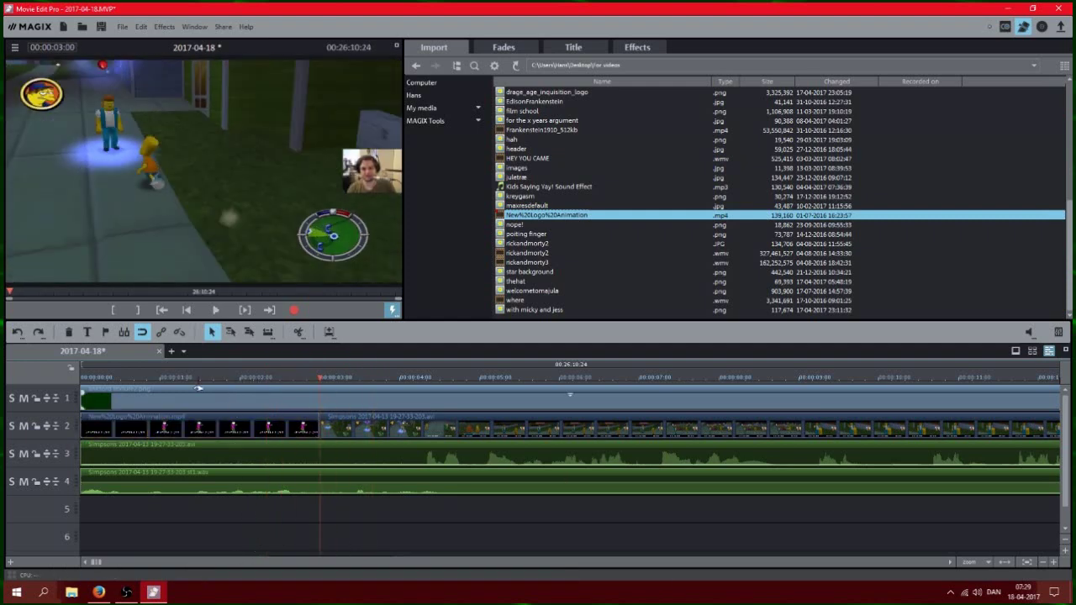
Play the opening from the start of the movie twice to review the change from logo animation to gameplay
key(Home)
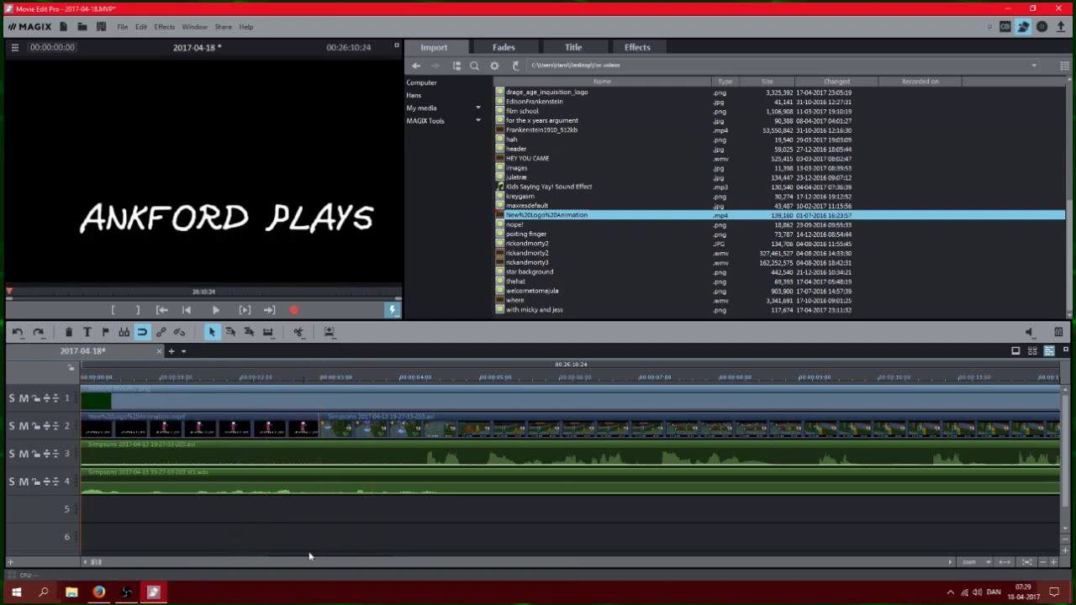
key(space)
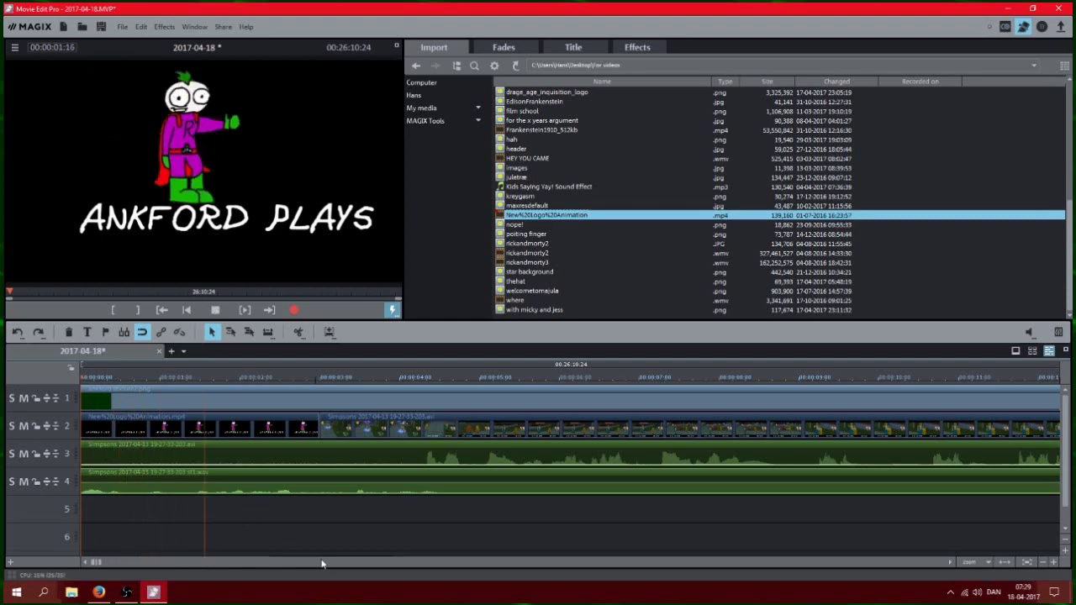
key(space)
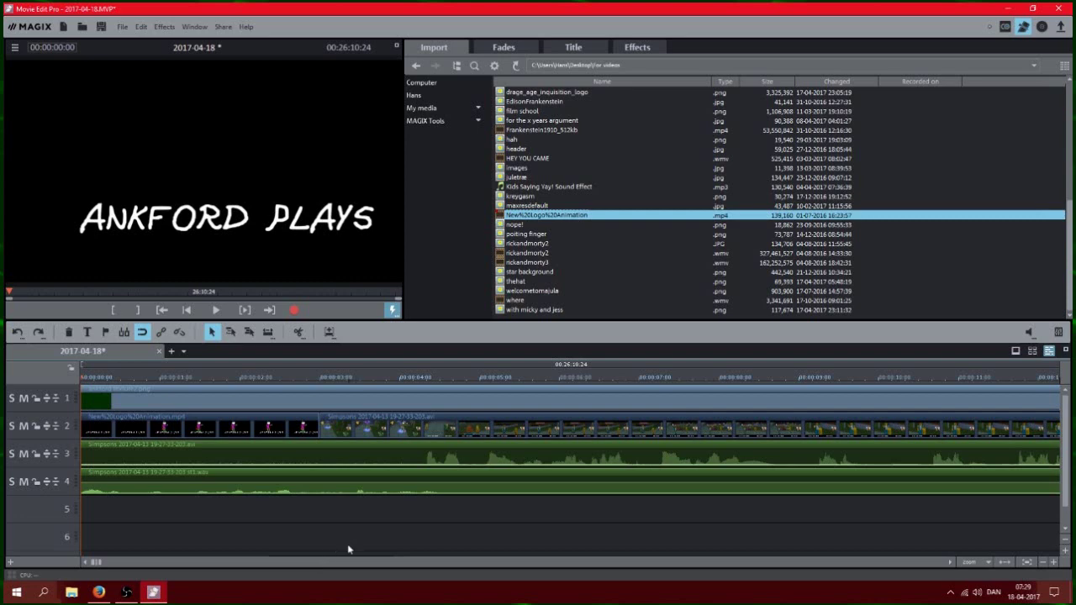
key(space)
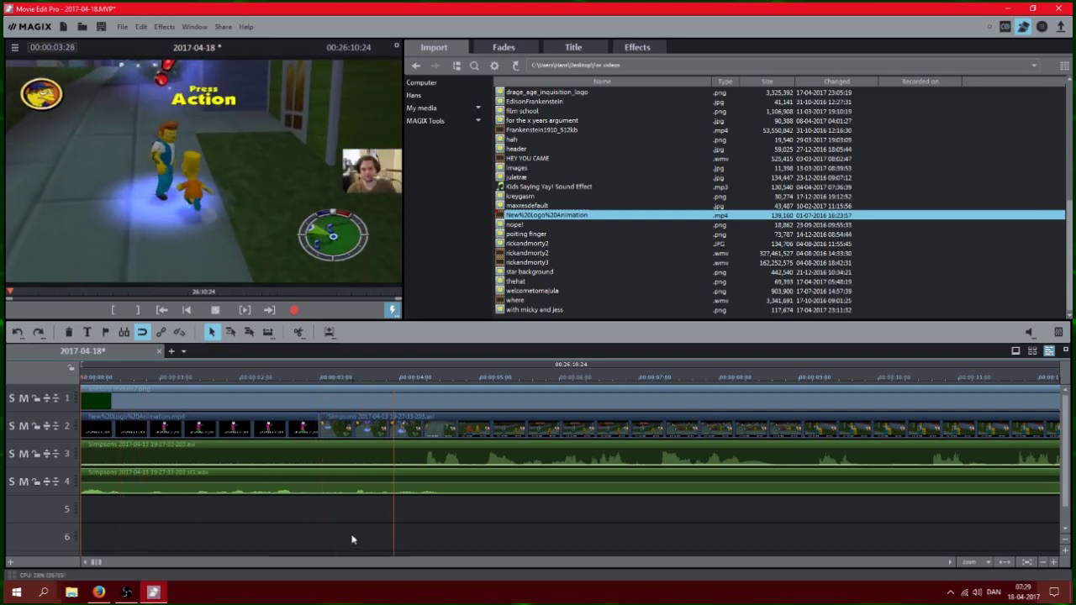
key(space)
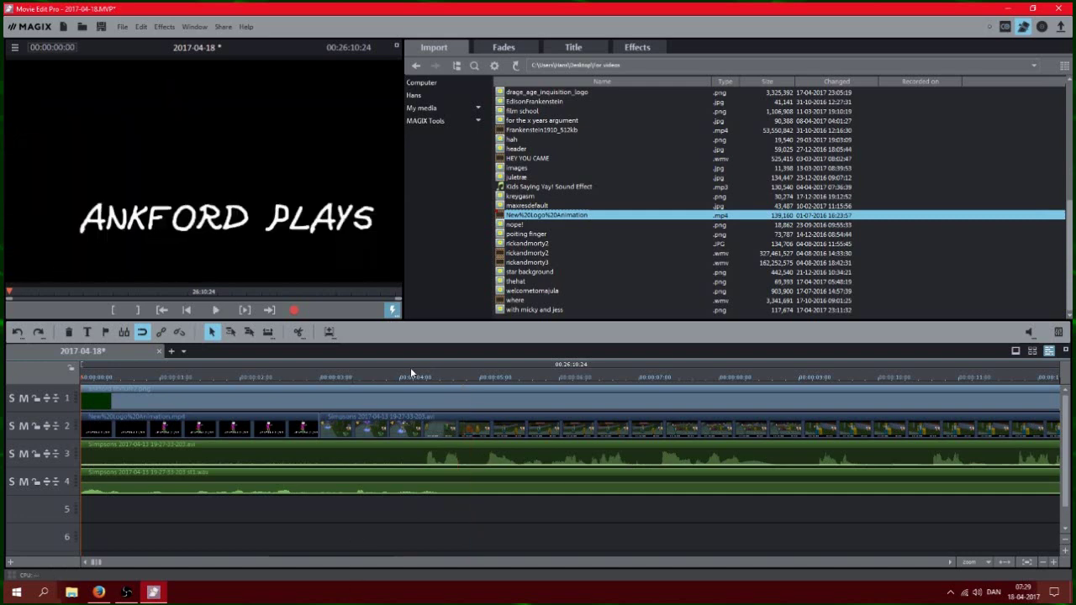
Place the playhead near 00:00:04:02 and look through the movie export formats, including single frame as JPEG
click(405, 370)
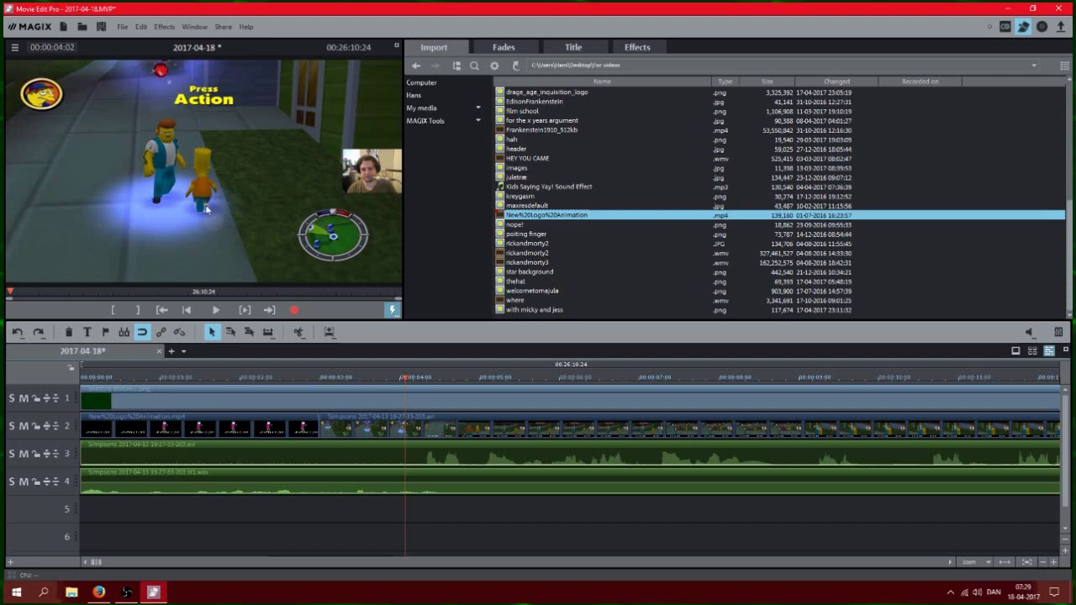
click(1043, 562)
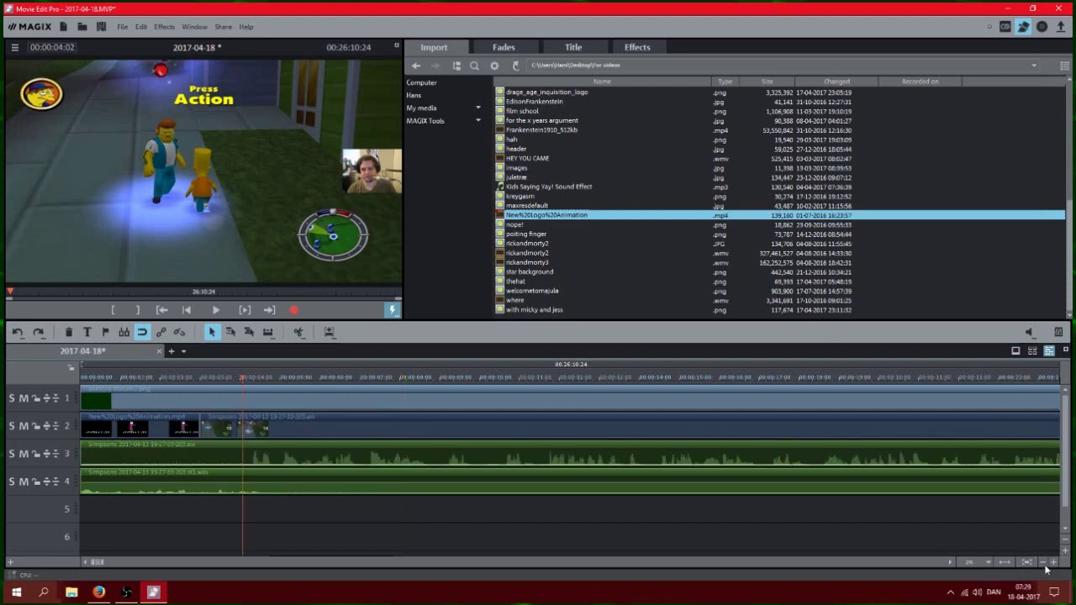
click(123, 28)
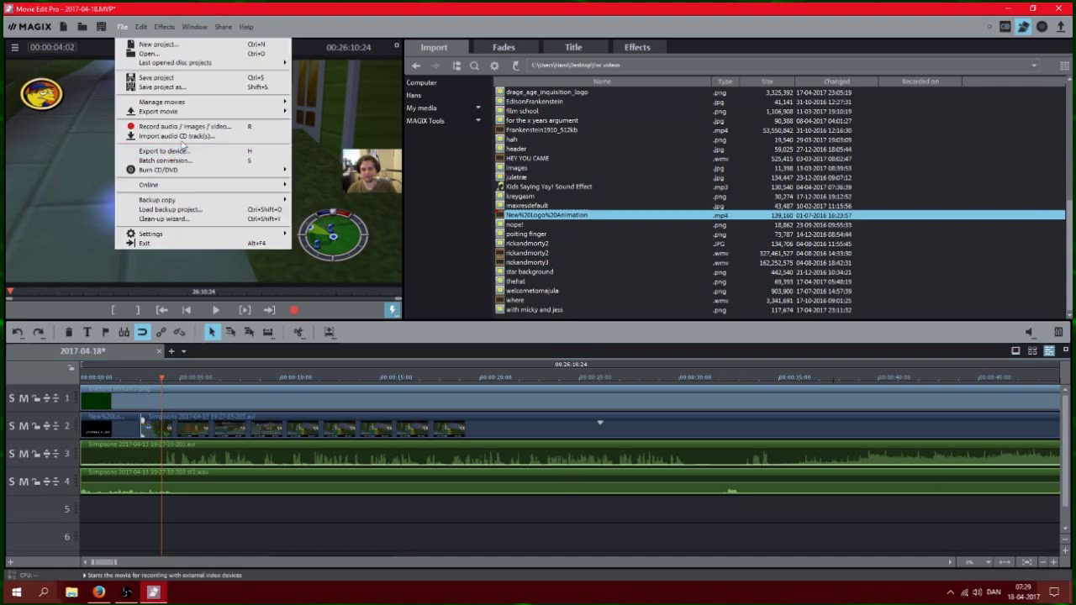
mouse_move(168, 111)
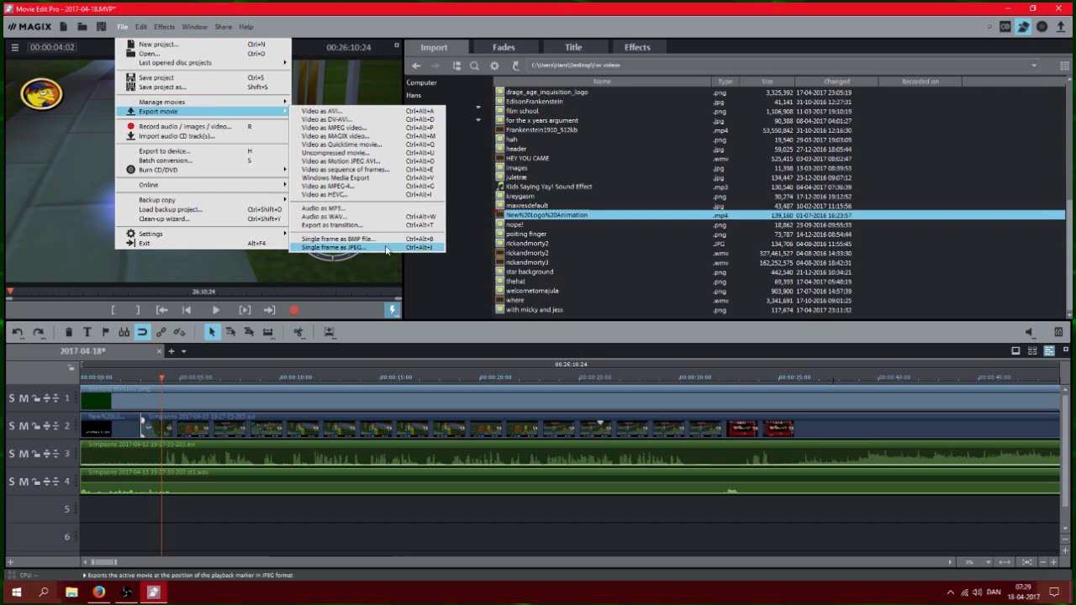
click(149, 255)
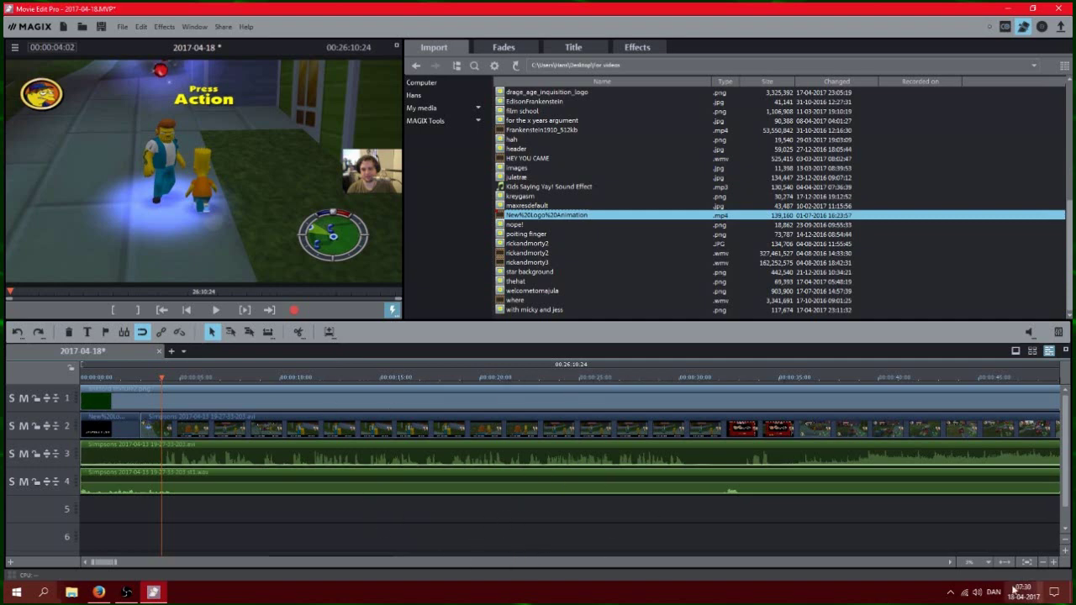
Cut off everything after 00:26:07:19 on all four tracks and place the playhead at the new end of the movie
click(1003, 562)
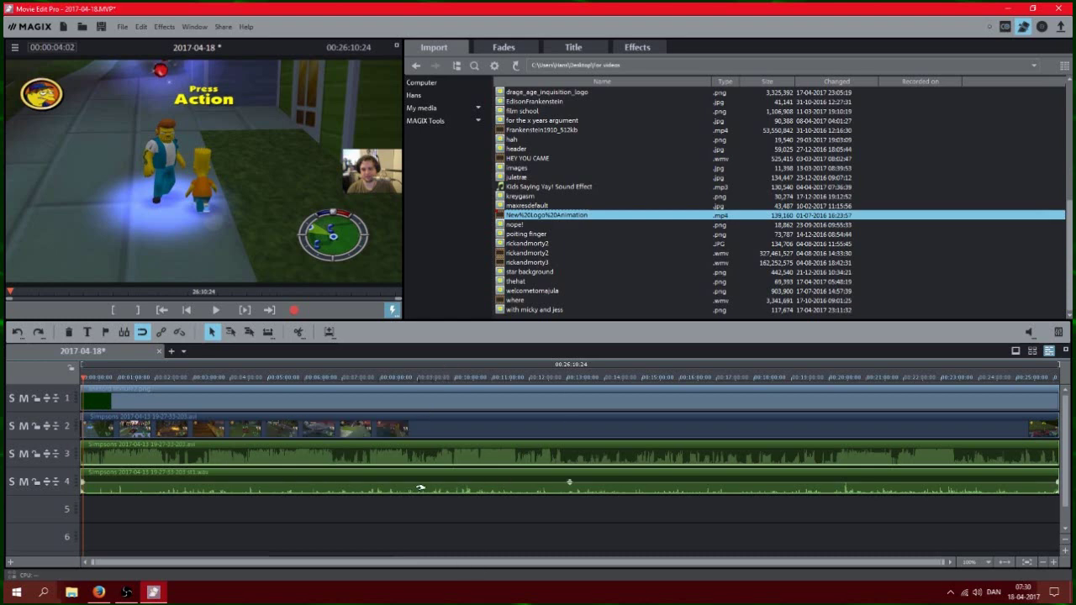
click(505, 434)
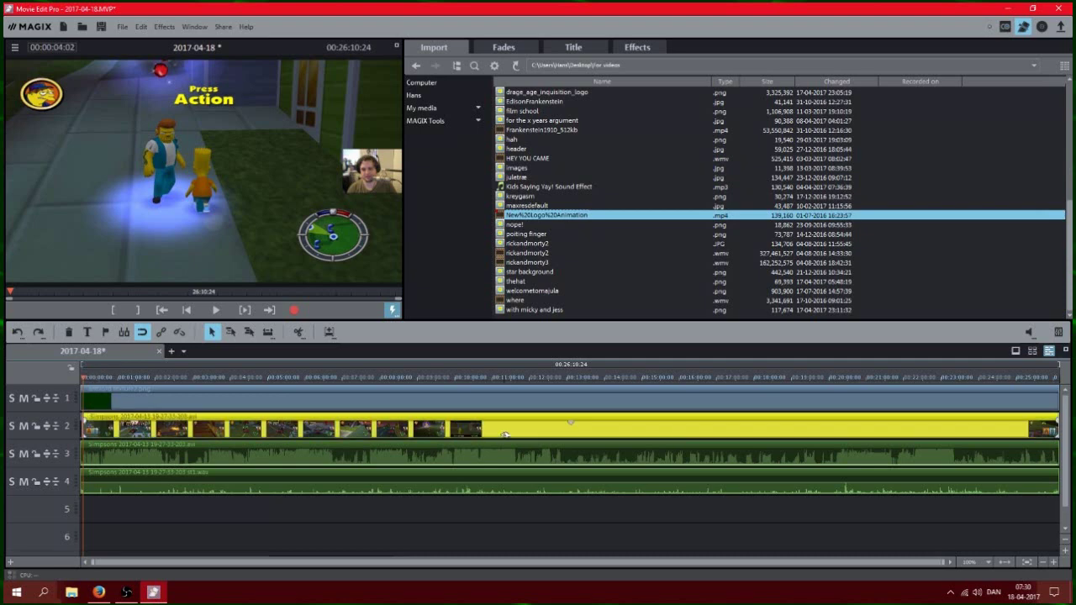
click(523, 527)
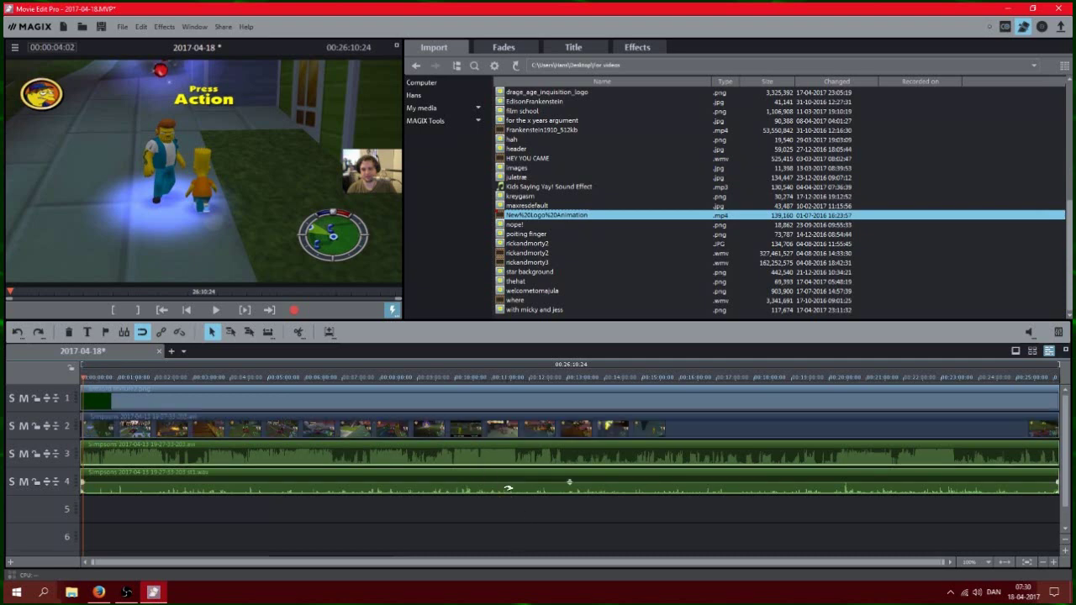
click(1043, 563)
click(577, 388)
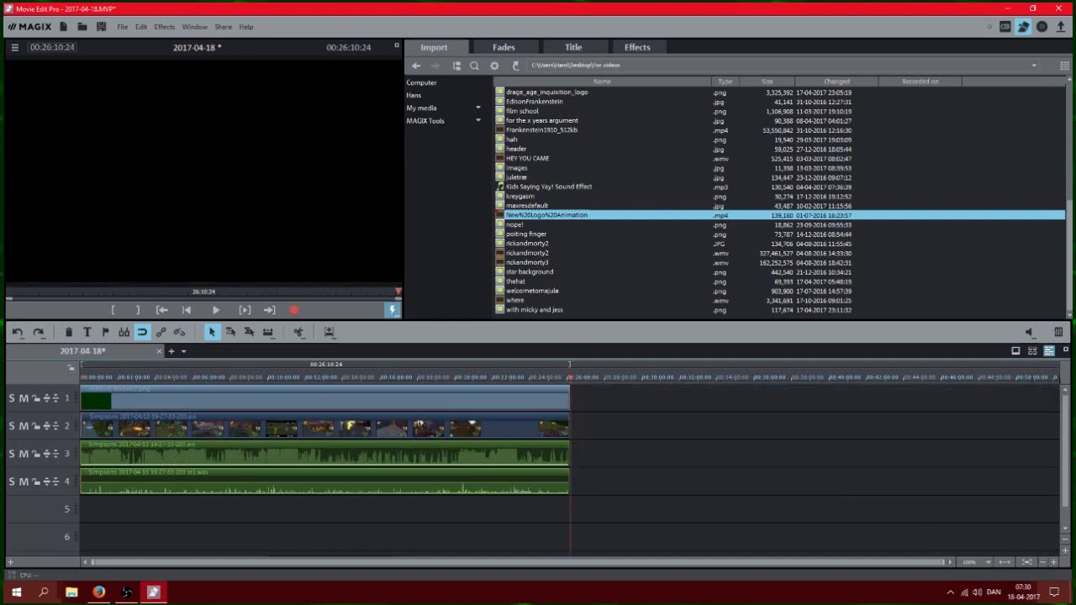
click(1054, 562)
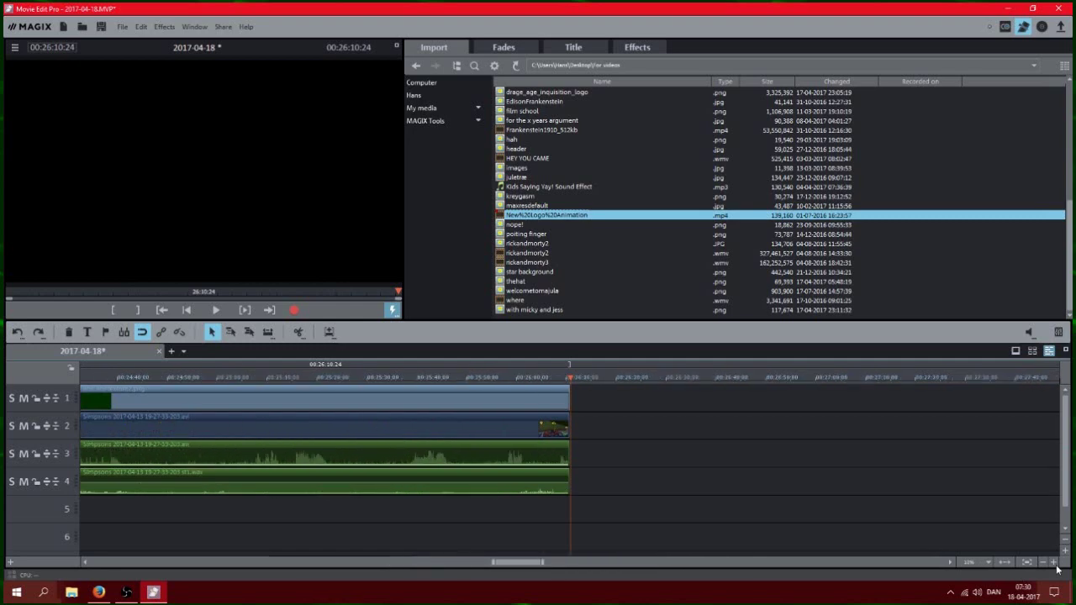
click(505, 376)
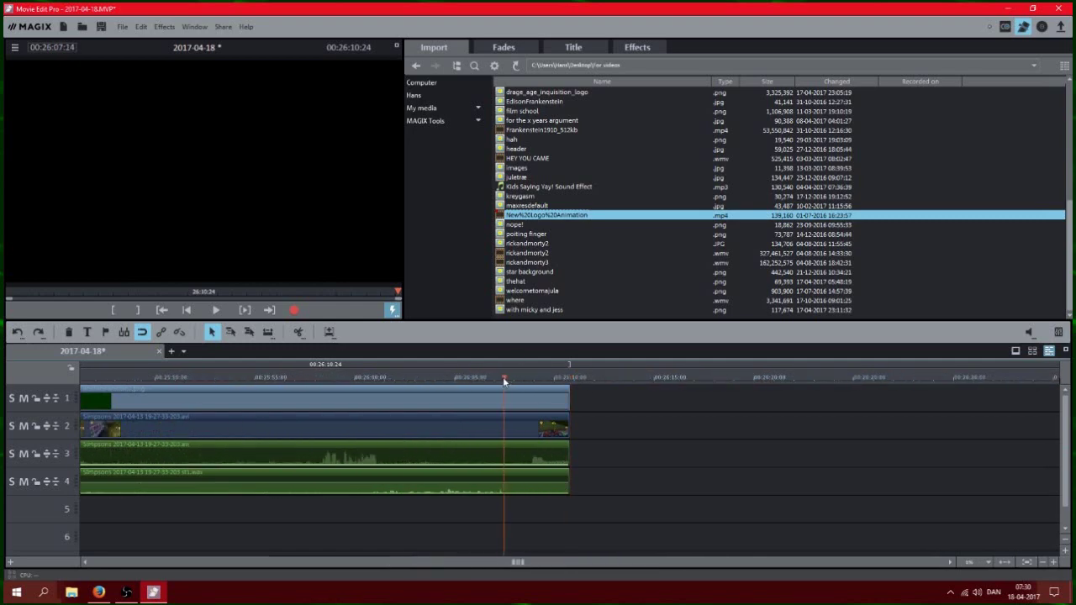
drag(638, 518, 542, 411)
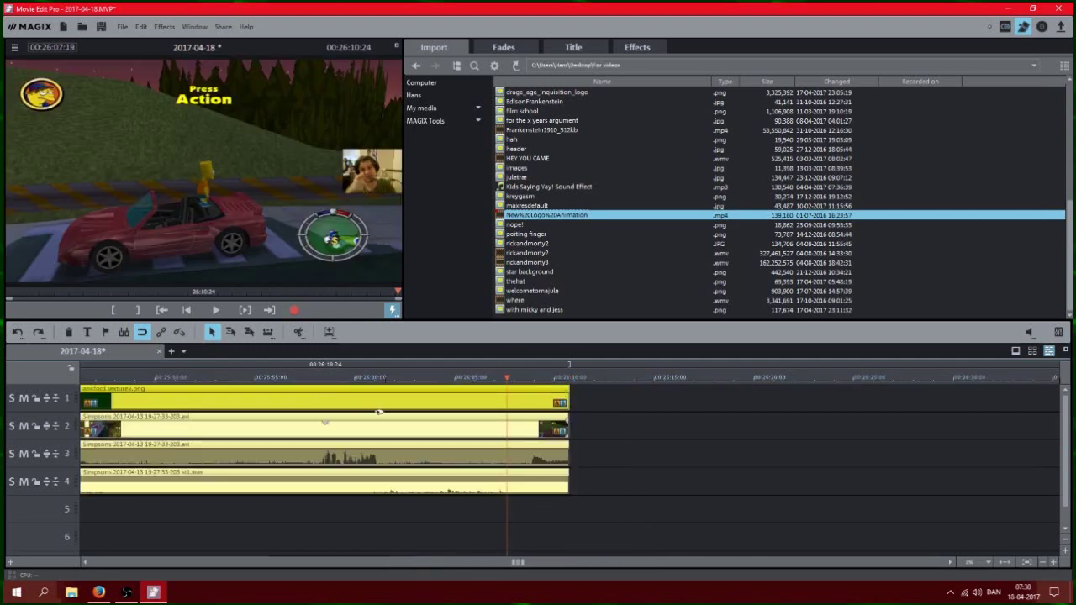
click(299, 332)
key(Delete)
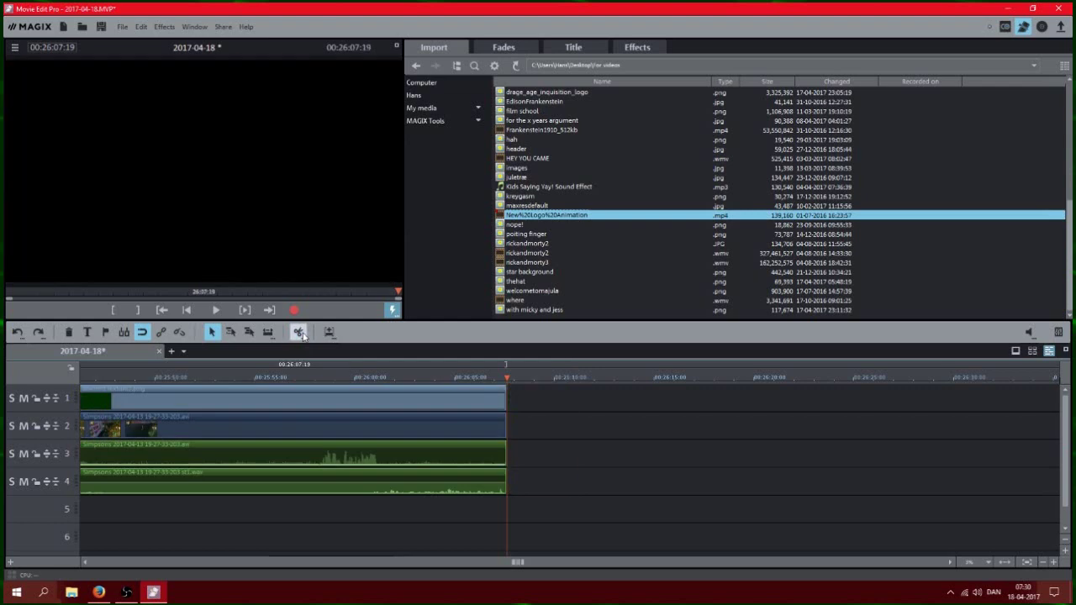
click(483, 377)
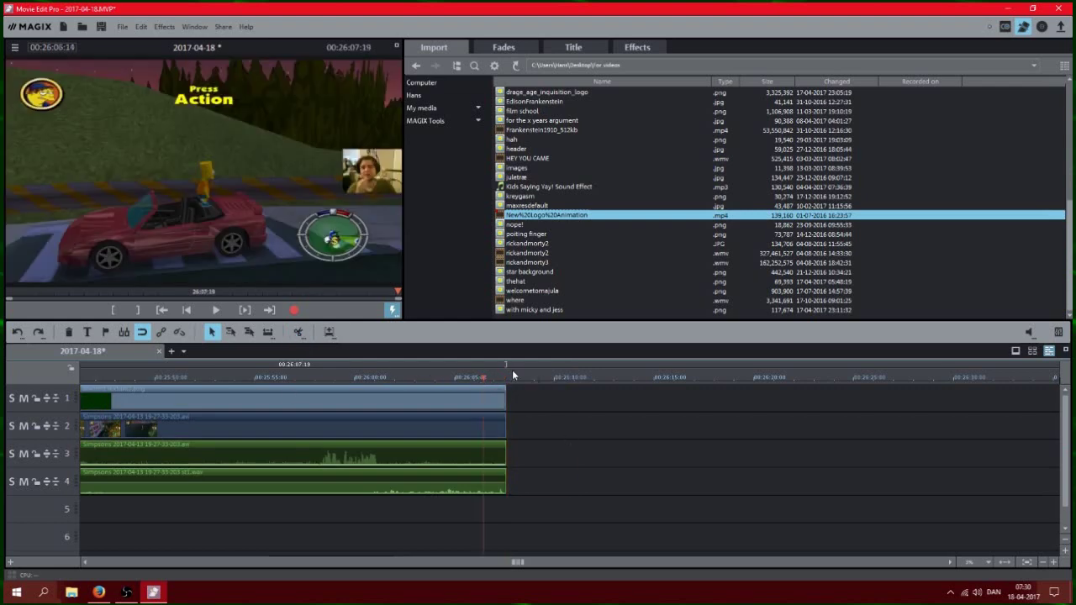
click(504, 377)
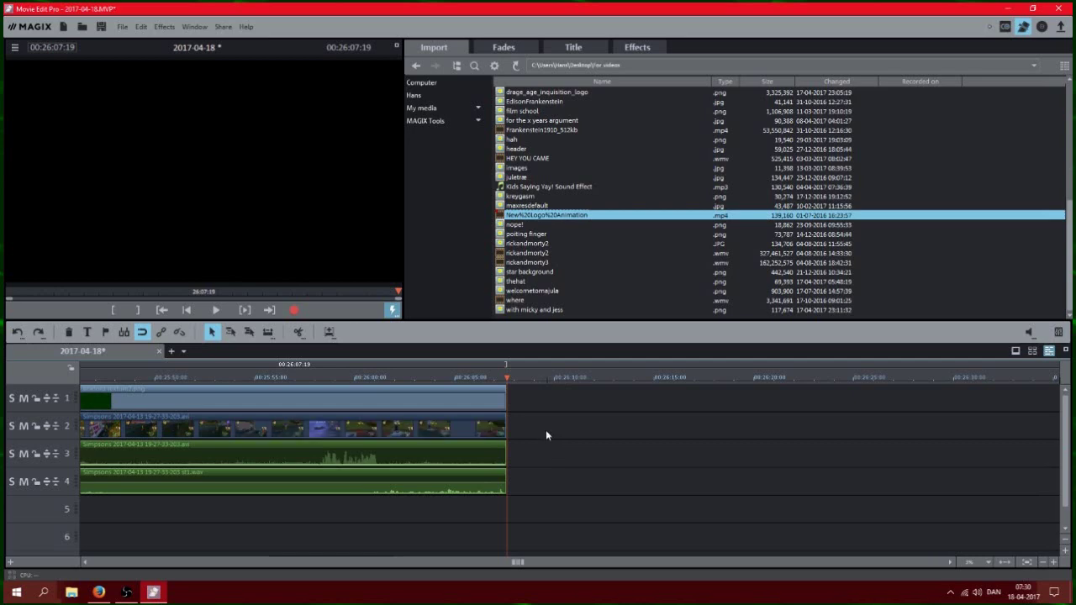
Load the existing andromeda project, saving the current 2017-04-18 project and adding the loaded movie to it
click(123, 28)
click(123, 27)
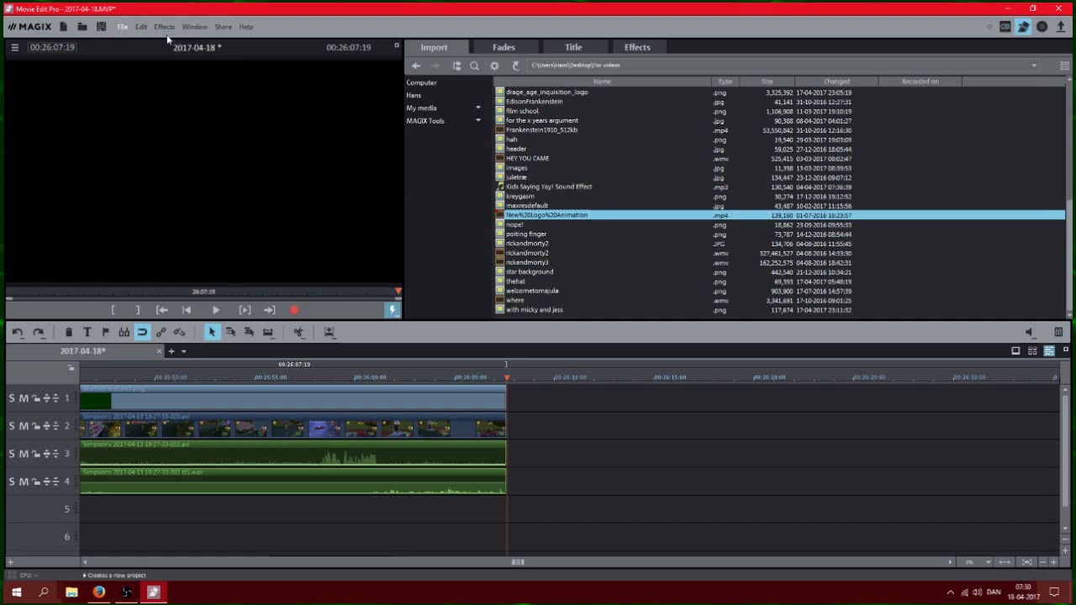
click(123, 28)
click(151, 45)
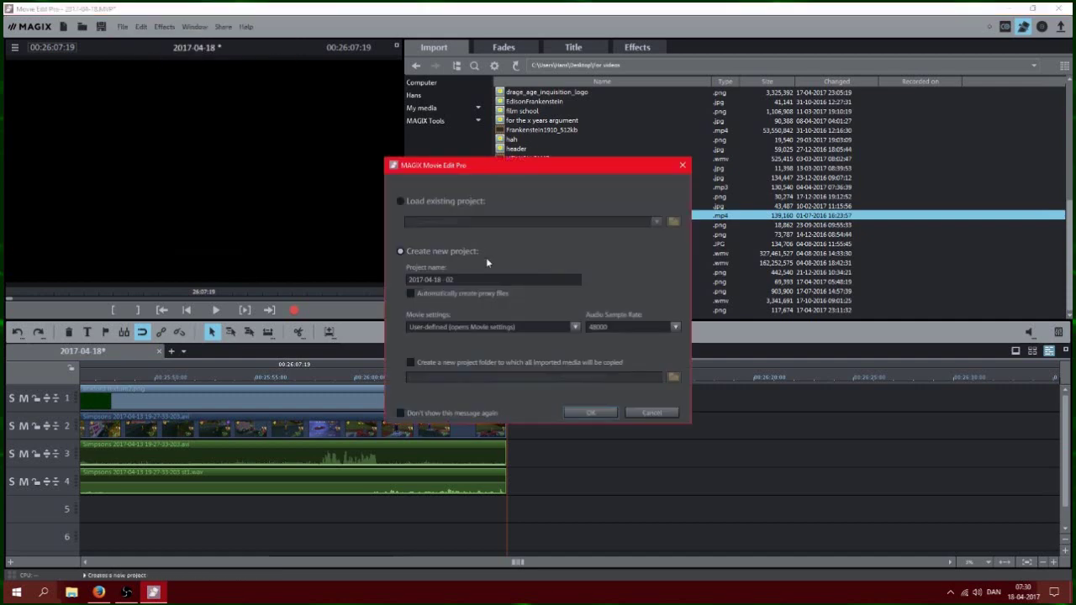
click(435, 203)
click(593, 412)
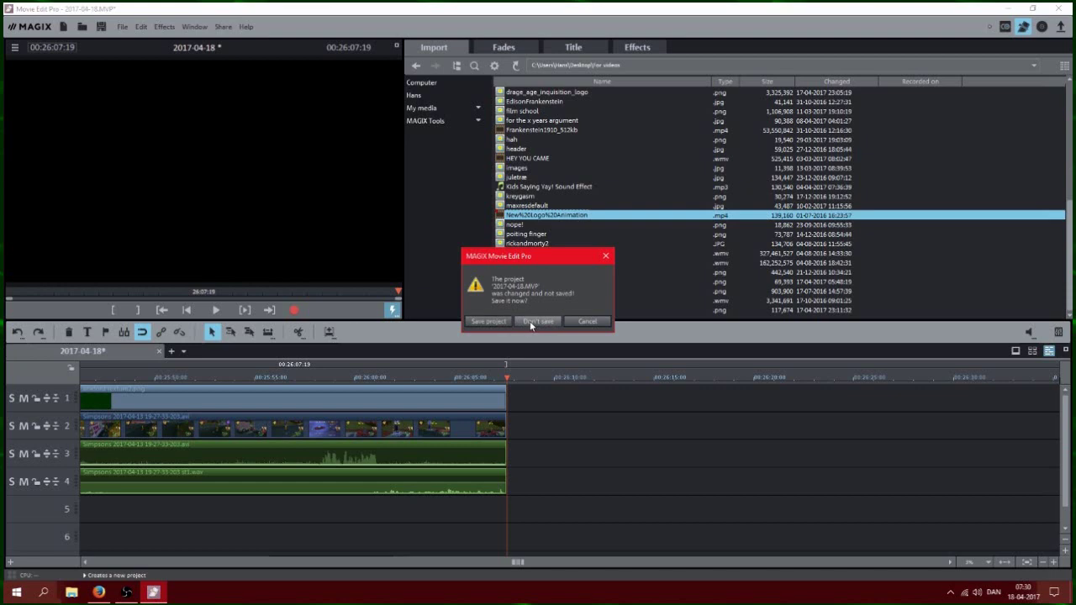
click(486, 321)
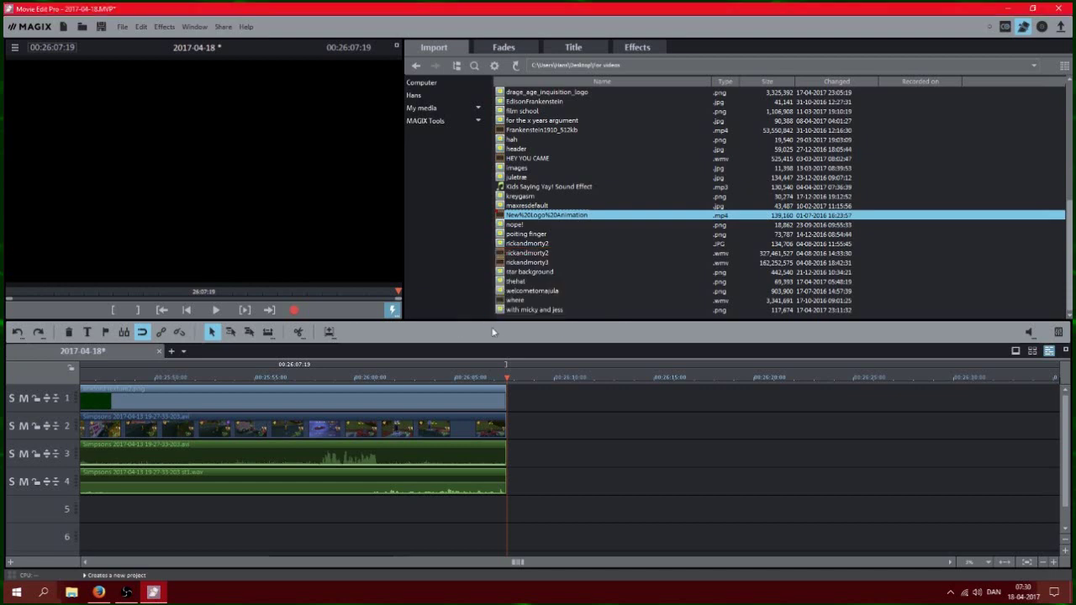
click(791, 434)
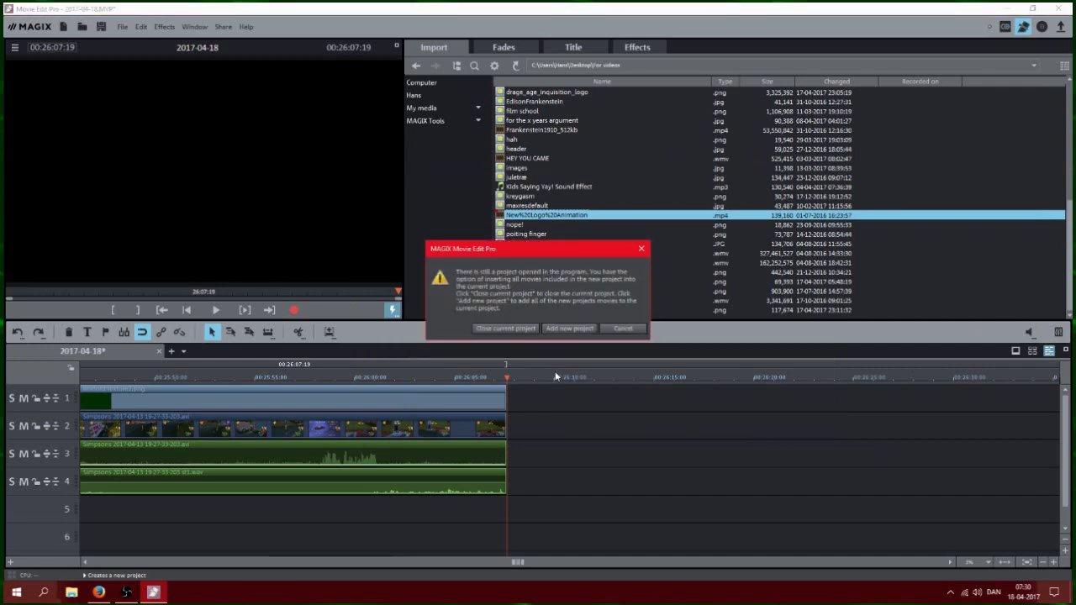
click(580, 329)
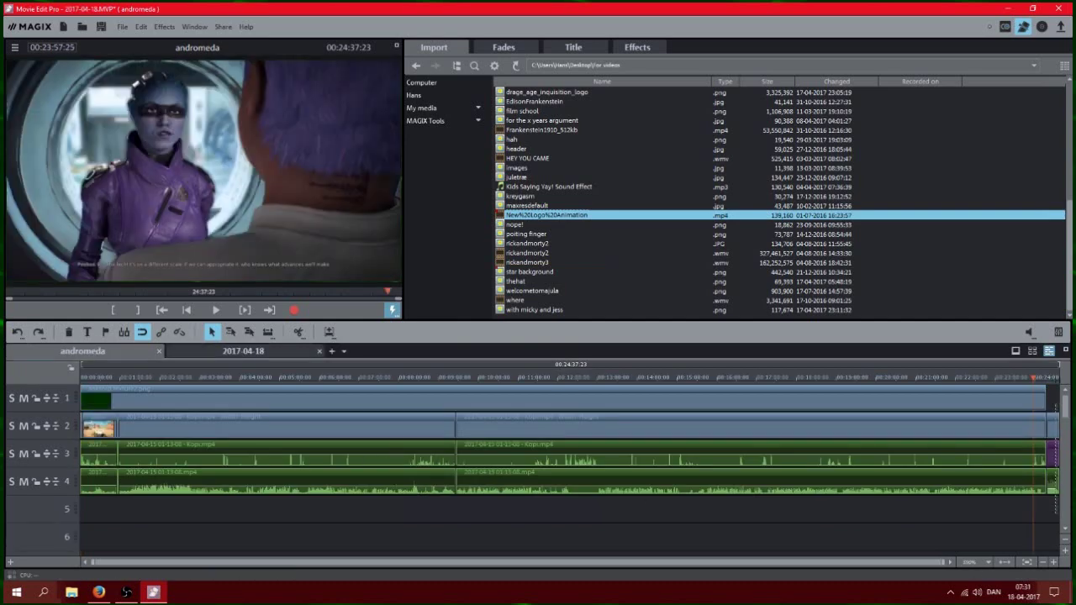
Copy andromeda's closing star background, "Thanks for watching!" title and music, and paste them at 00:26:07:19 in the 2017-04-18 movie
click(1056, 377)
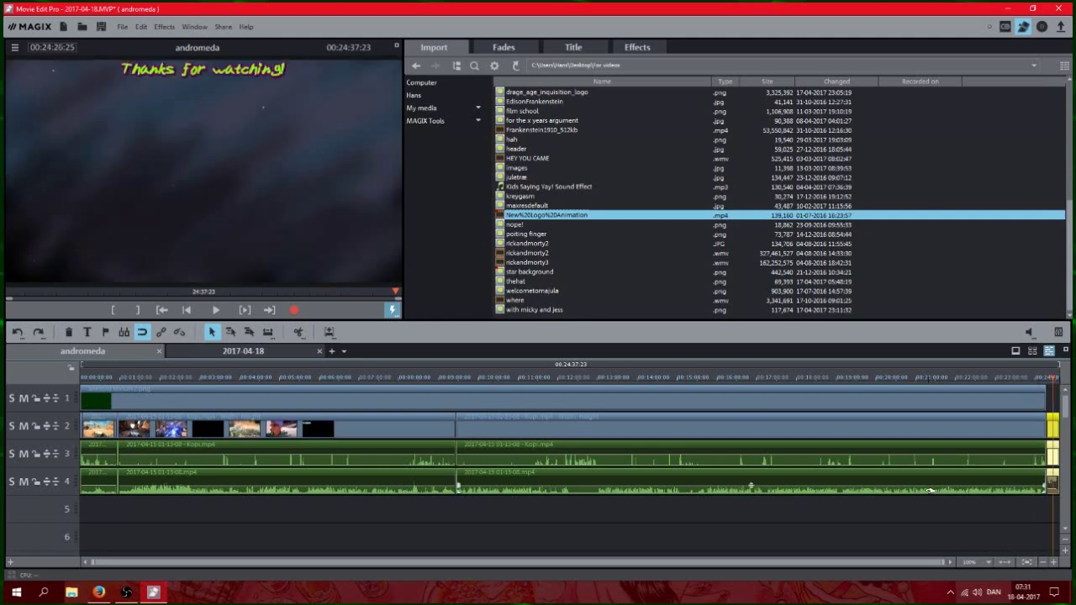
click(243, 352)
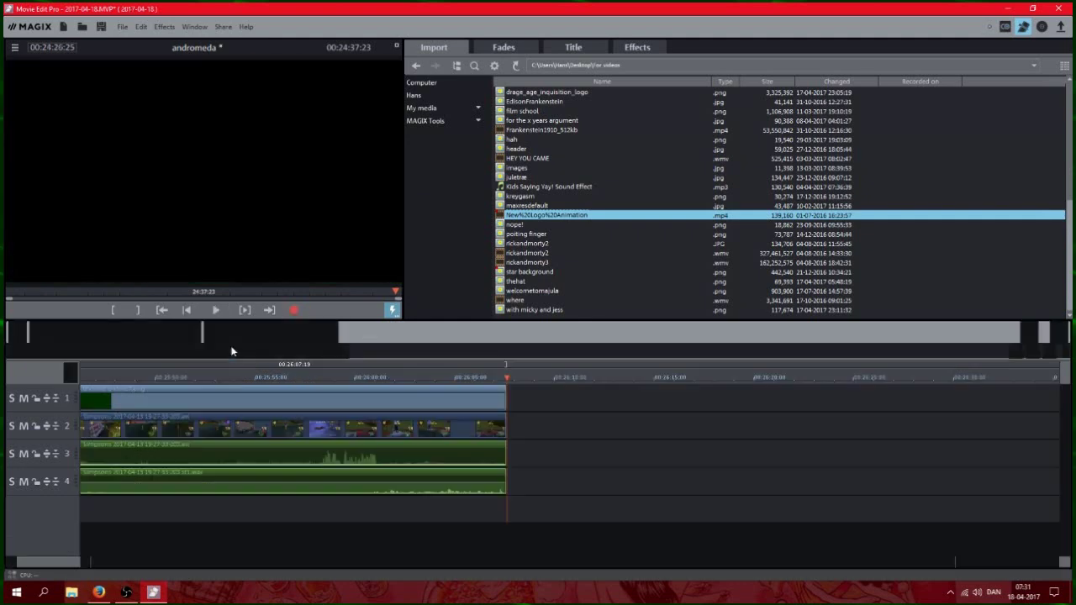
key(ctrl+v)
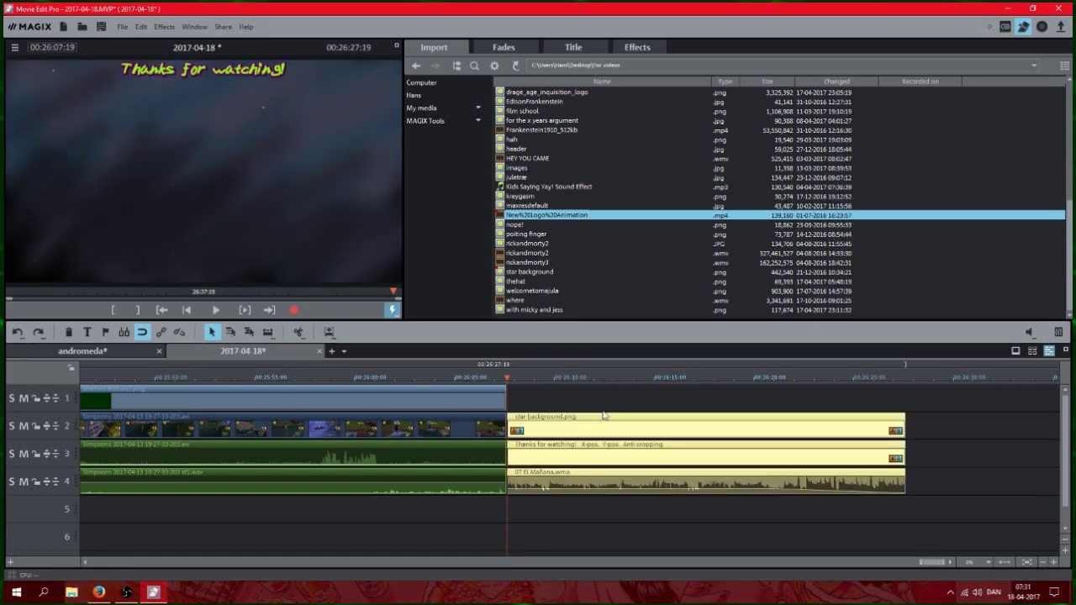
click(709, 534)
click(604, 378)
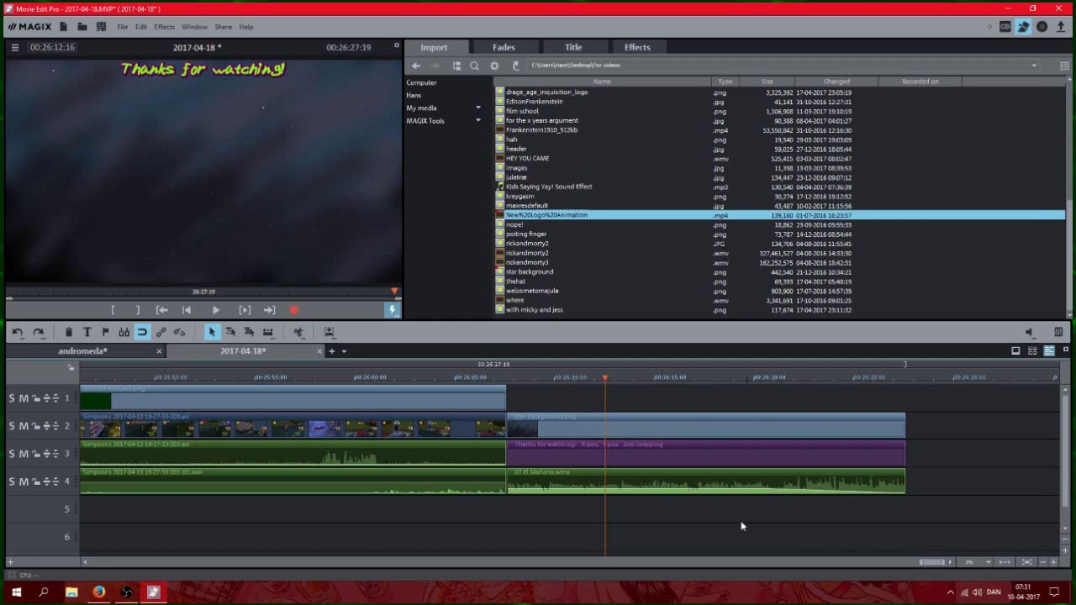
Delete the pasted star background, "Thanks for watching!" title and music from the end of the 2017-04-18 movie
click(636, 429)
key(Delete)
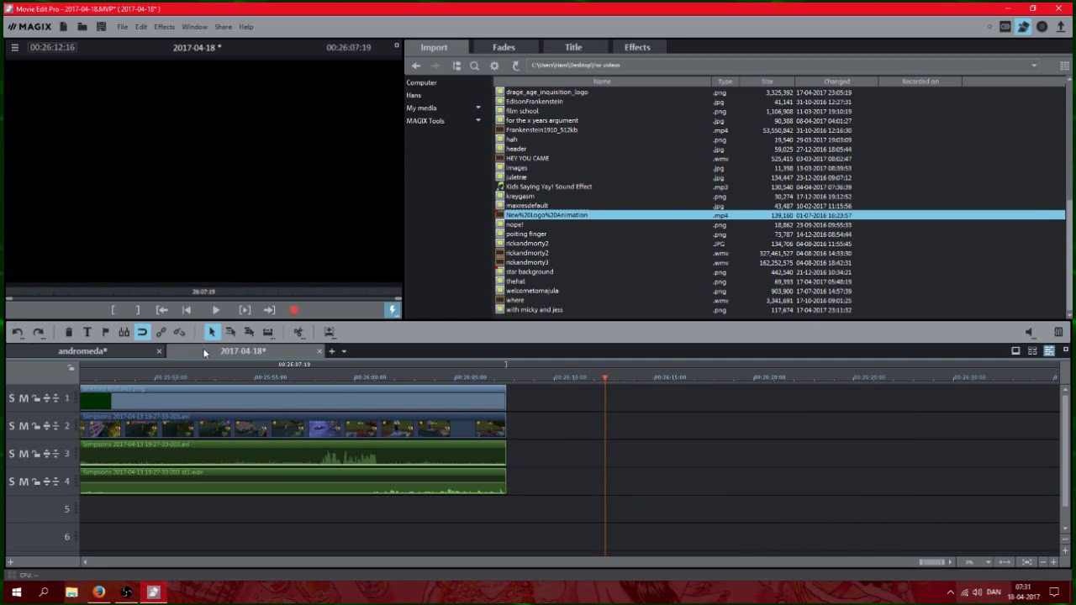
Delete the andromeda movie from the project and place the playhead at the end of the 2017-04-18 movie, 00:26:07:19
click(158, 353)
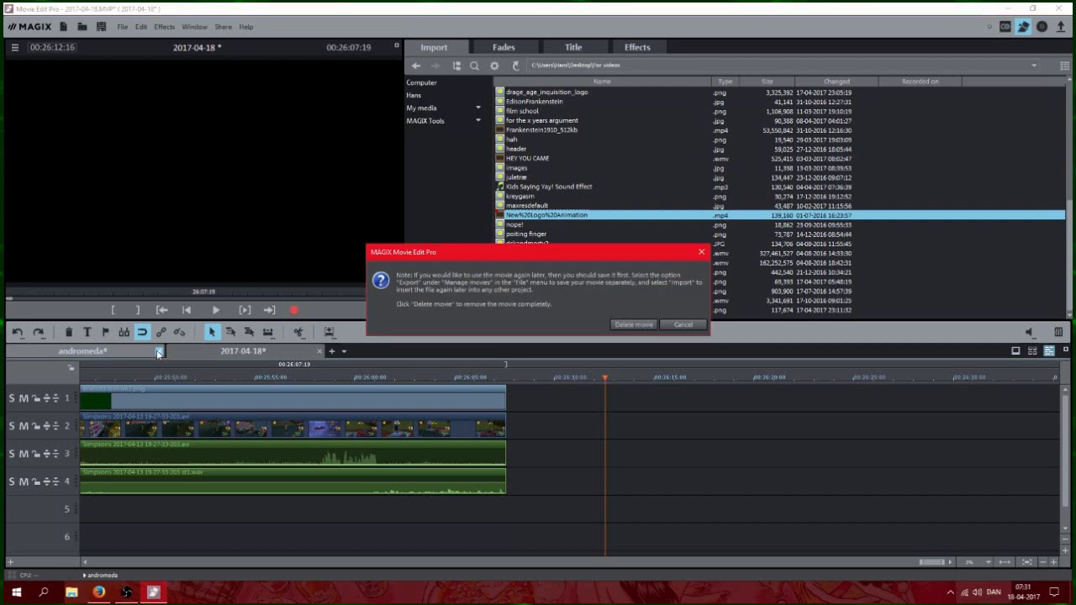
click(633, 327)
click(508, 377)
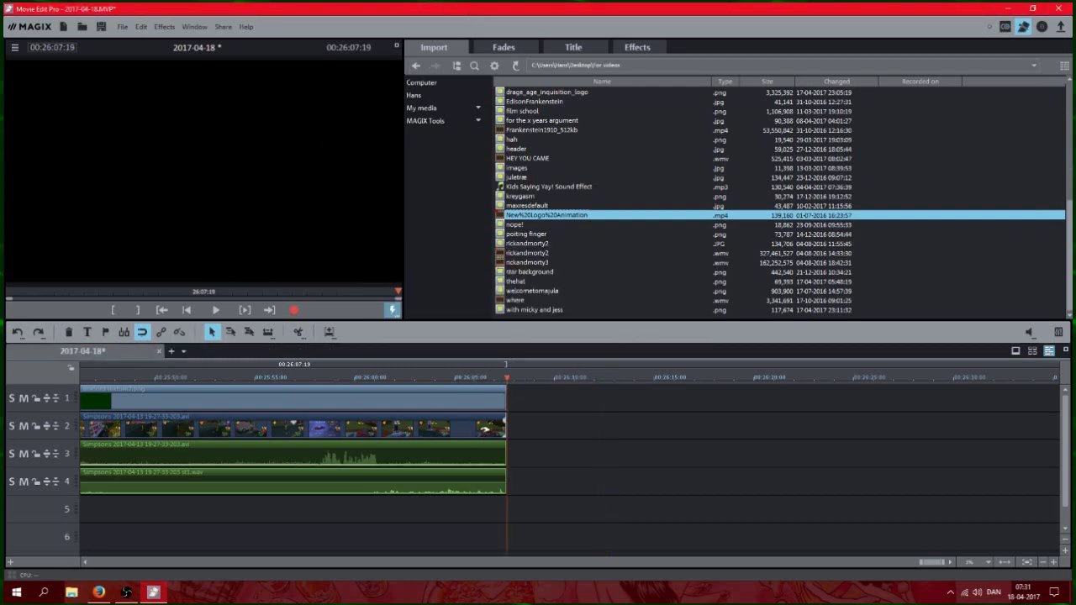
Add a new title object with the text "thanks for watching"
click(483, 430)
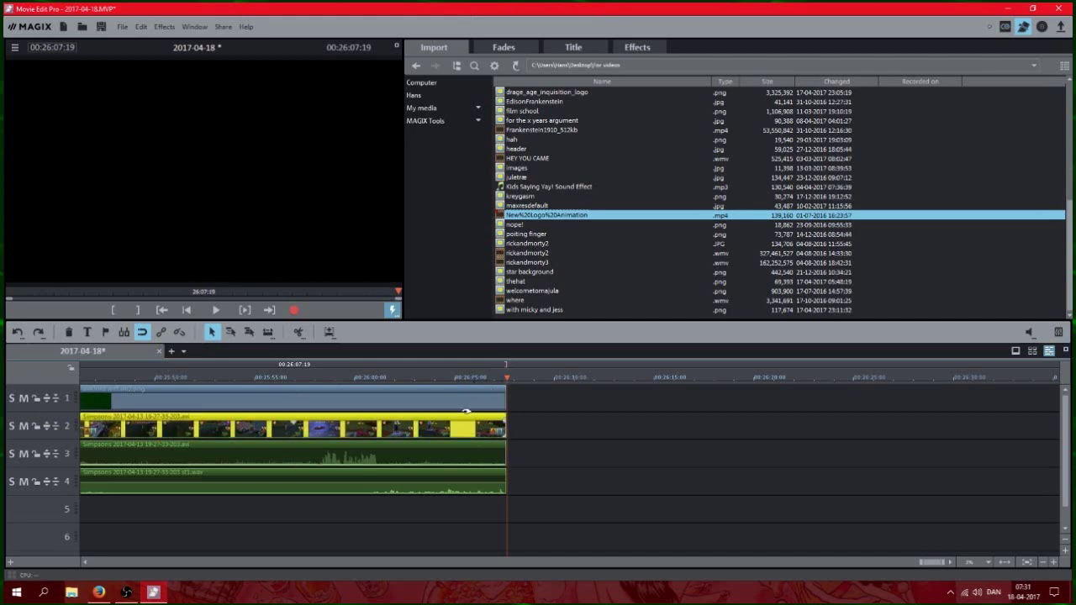
click(88, 333)
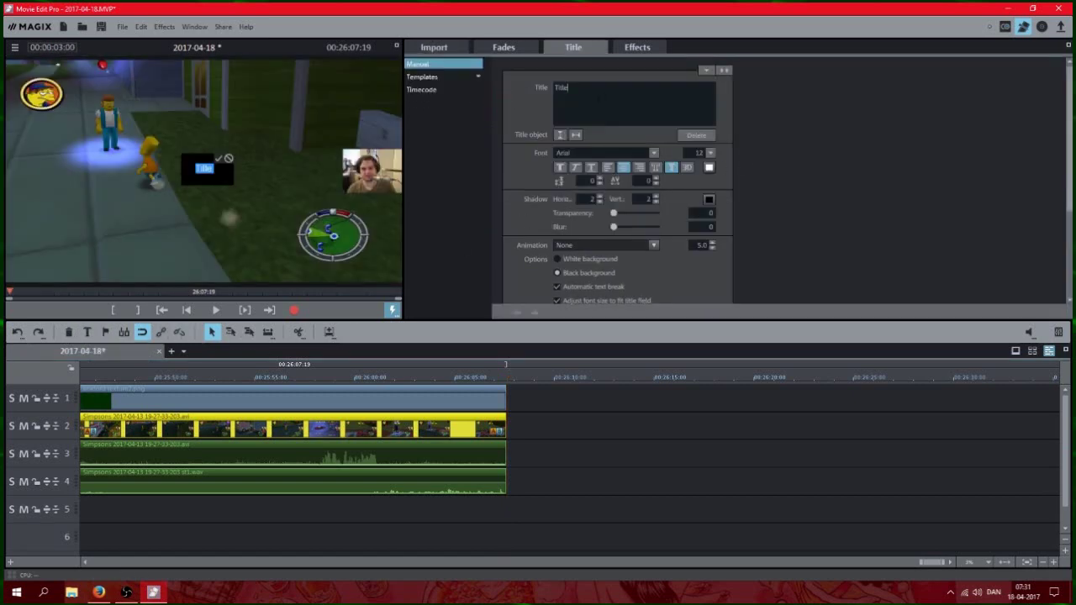
double_click(561, 87)
text(than)
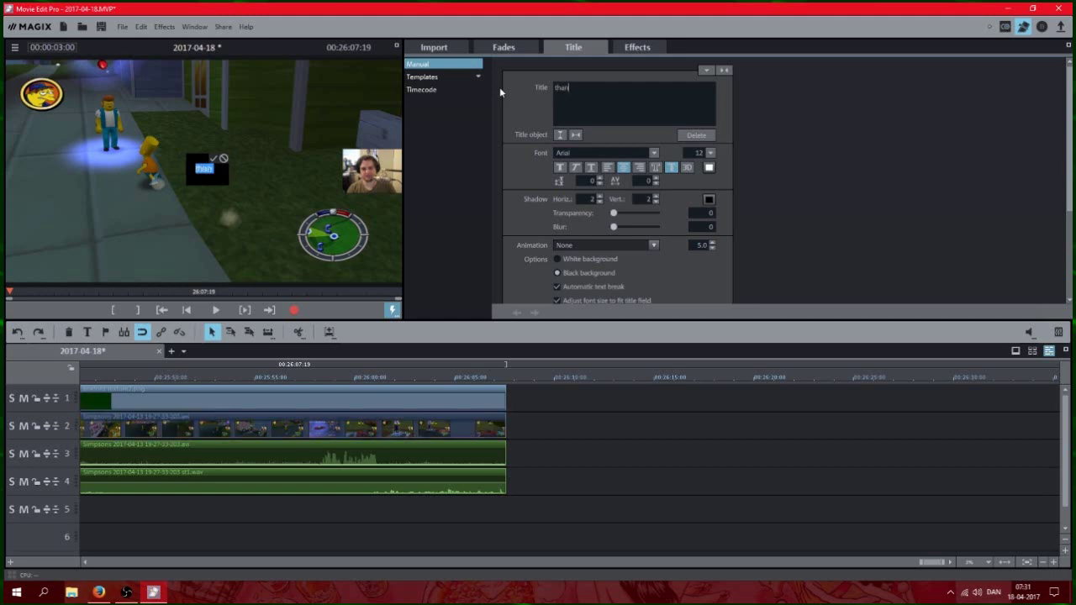
text(ks for watch)
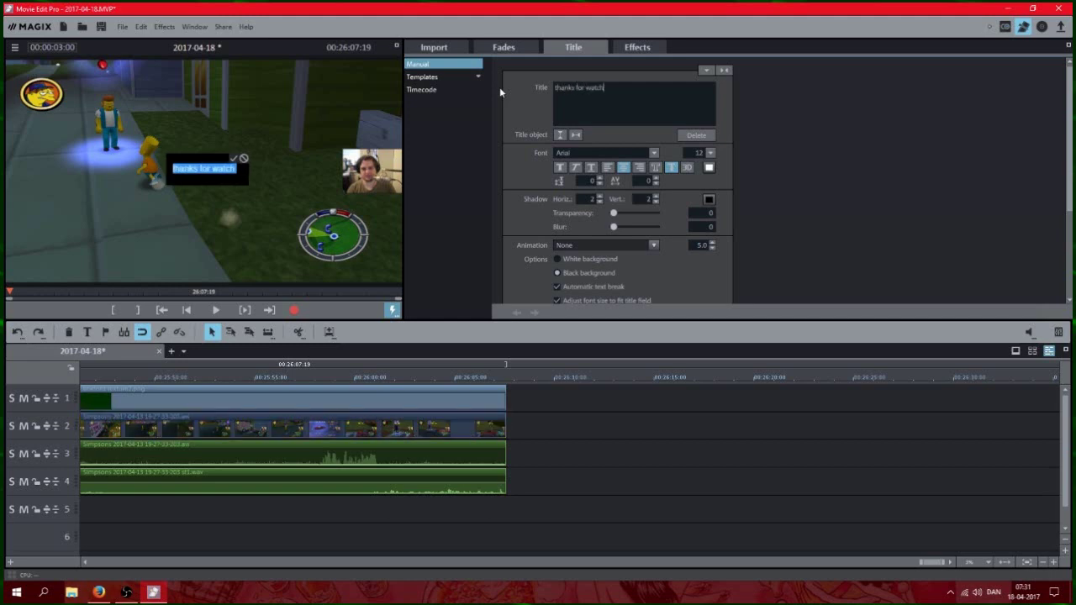
text(ing)
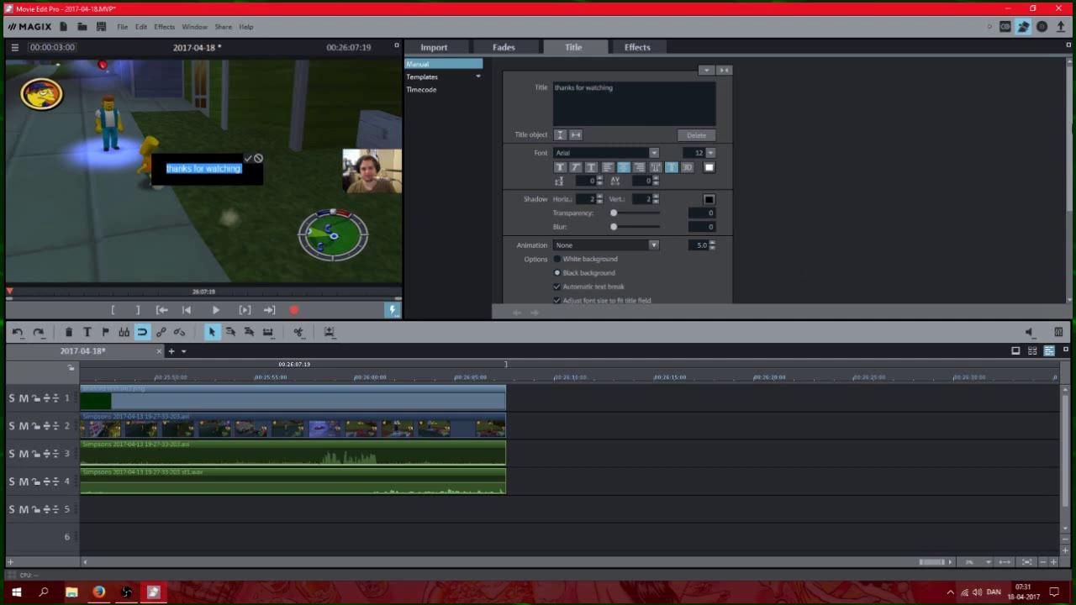
Set the "thanks for watching" title's duration to 20.0 seconds
mouse_move(1069, 129)
mouse_down()
mouse_move(1069, 217)
mouse_move(1069, 118)
mouse_up()
drag(1070, 95, 1070, 185)
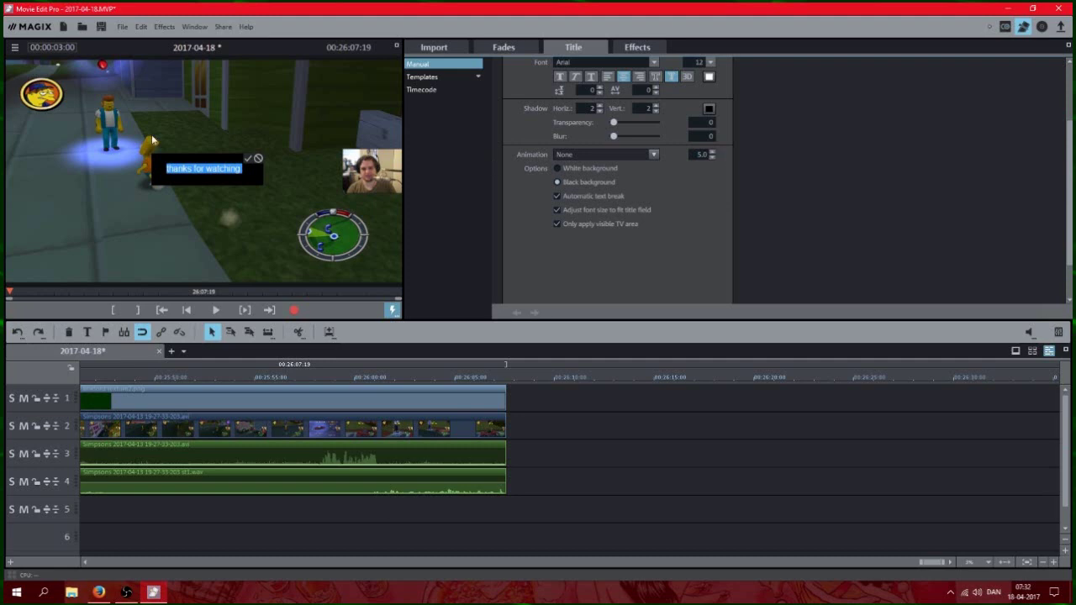
click(800, 147)
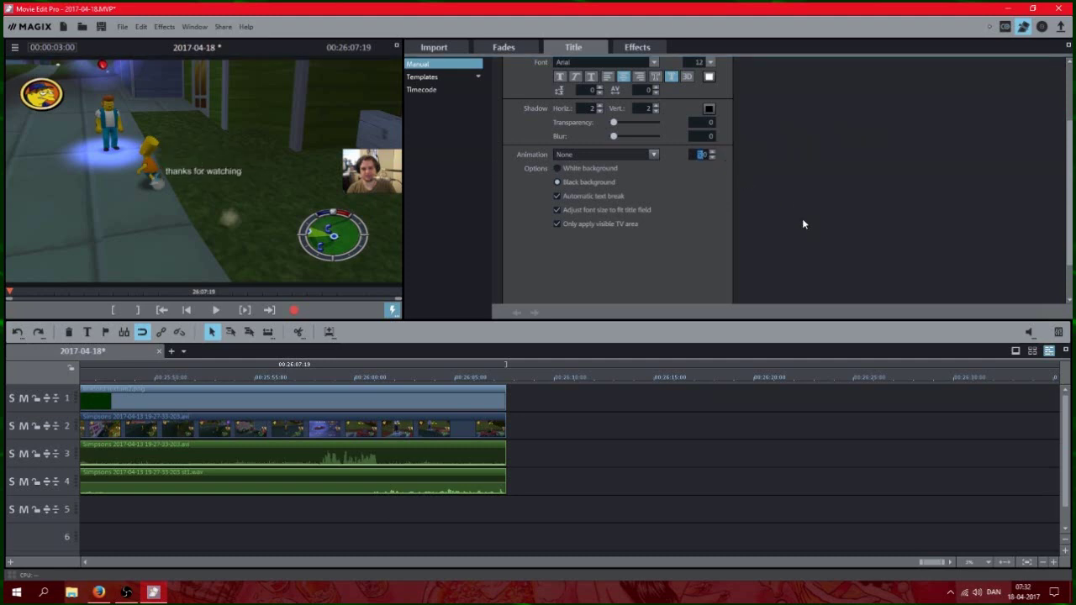
text(200)
key(Return)
Move the title from the start of track 5 to track 2, directly after the end of the gameplay clip
click(1043, 566)
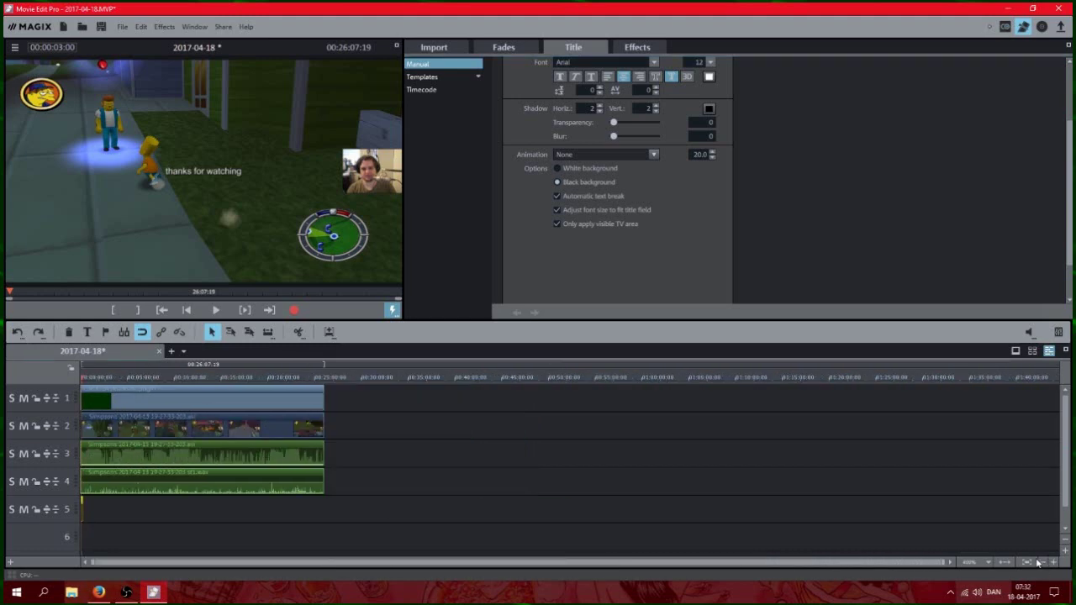
click(1054, 562)
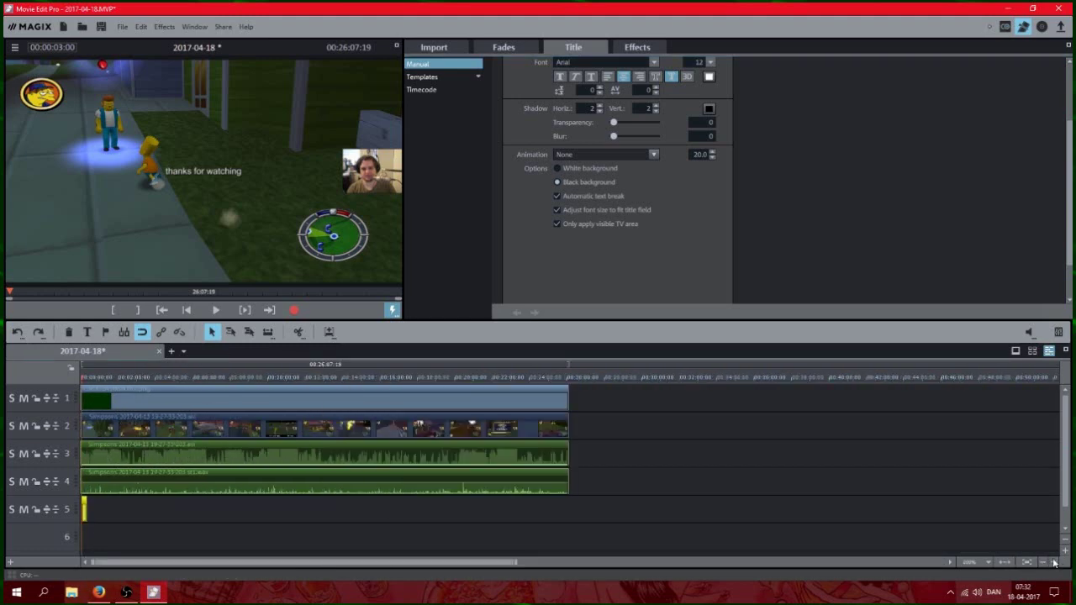
mouse_move(84, 509)
mouse_down()
mouse_move(146, 533)
mouse_move(522, 537)
mouse_move(572, 427)
mouse_up()
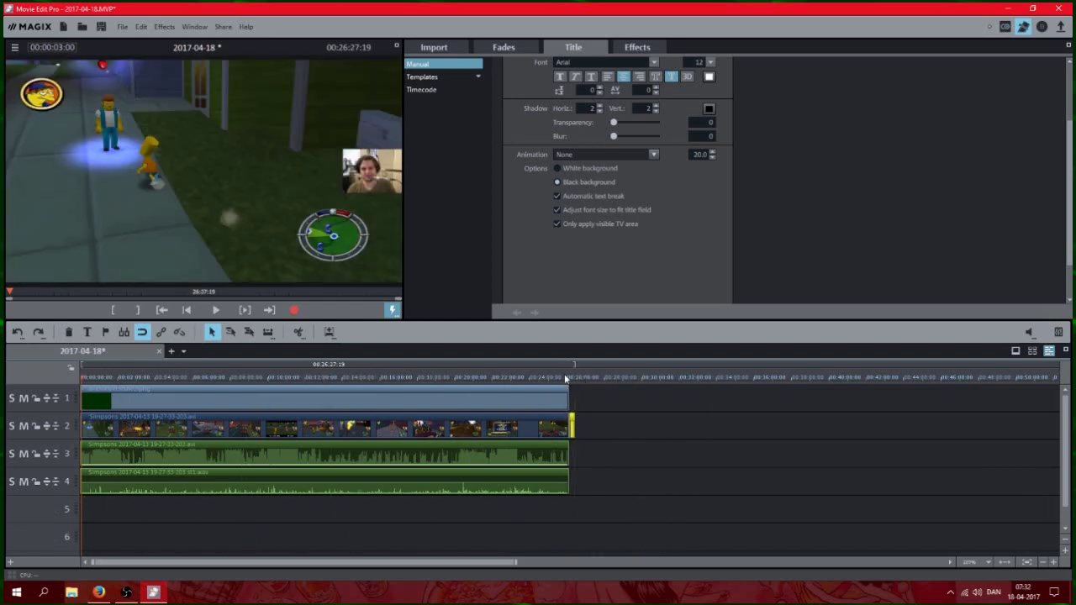
Place the playhead at 00:26:07:19 and briefly play the closing title to preview it
click(569, 377)
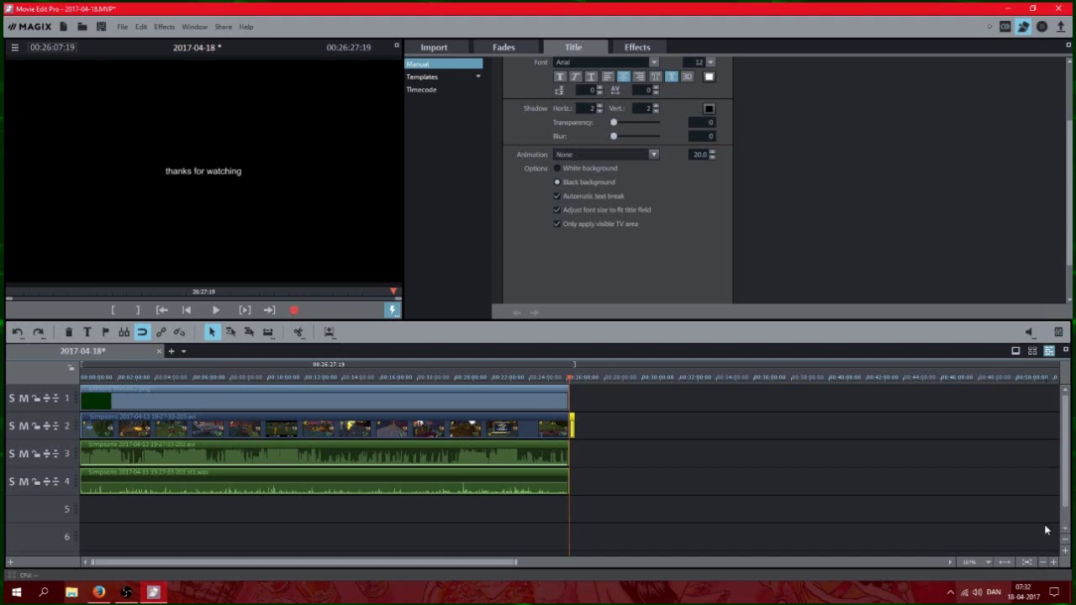
click(1054, 563)
click(1054, 562)
click(1054, 562)
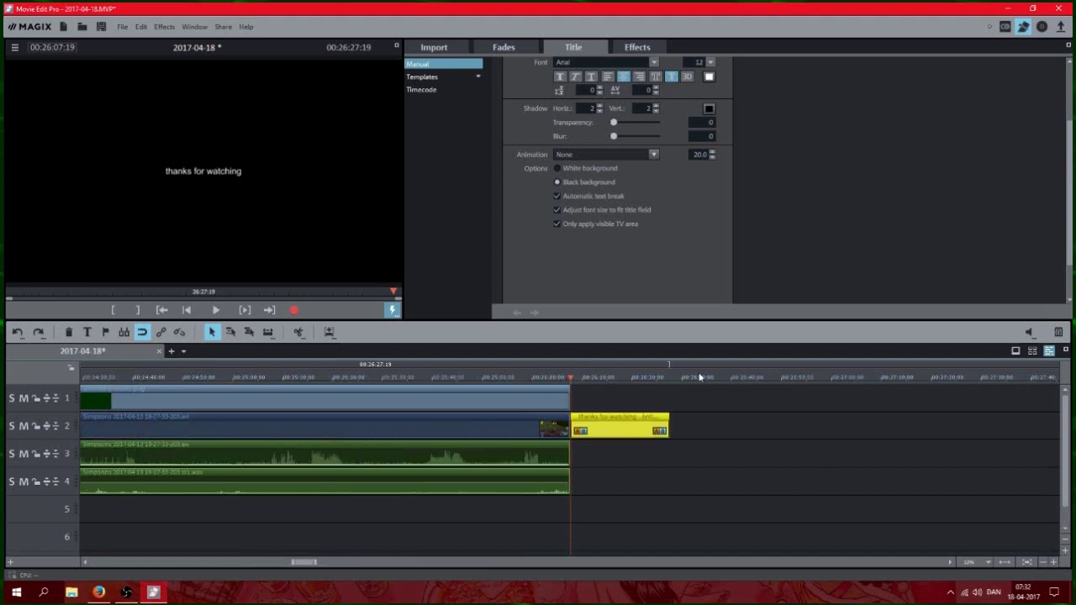
key(space)
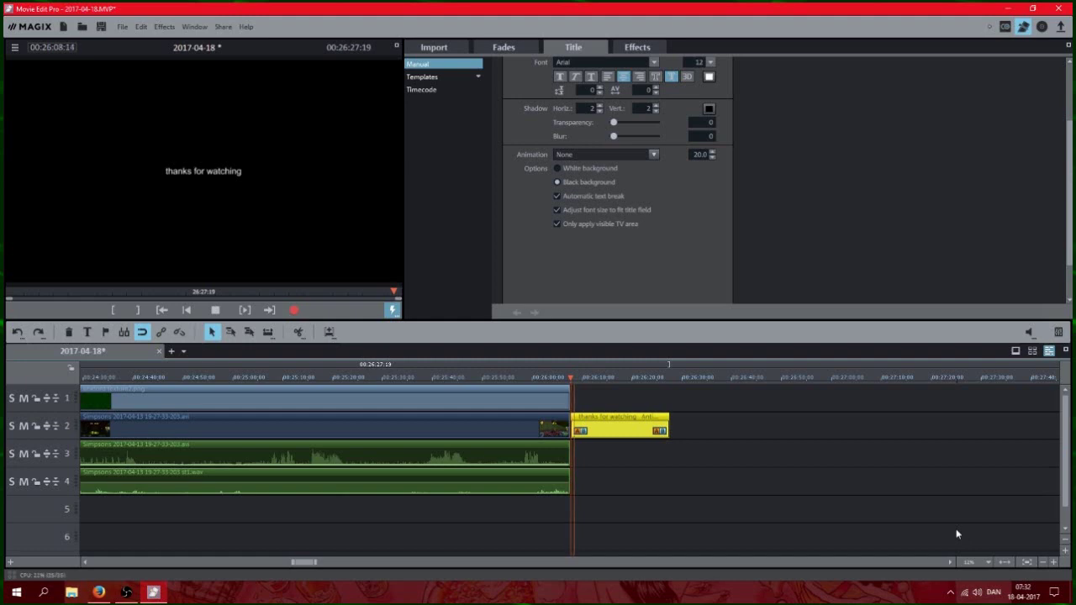
key(space)
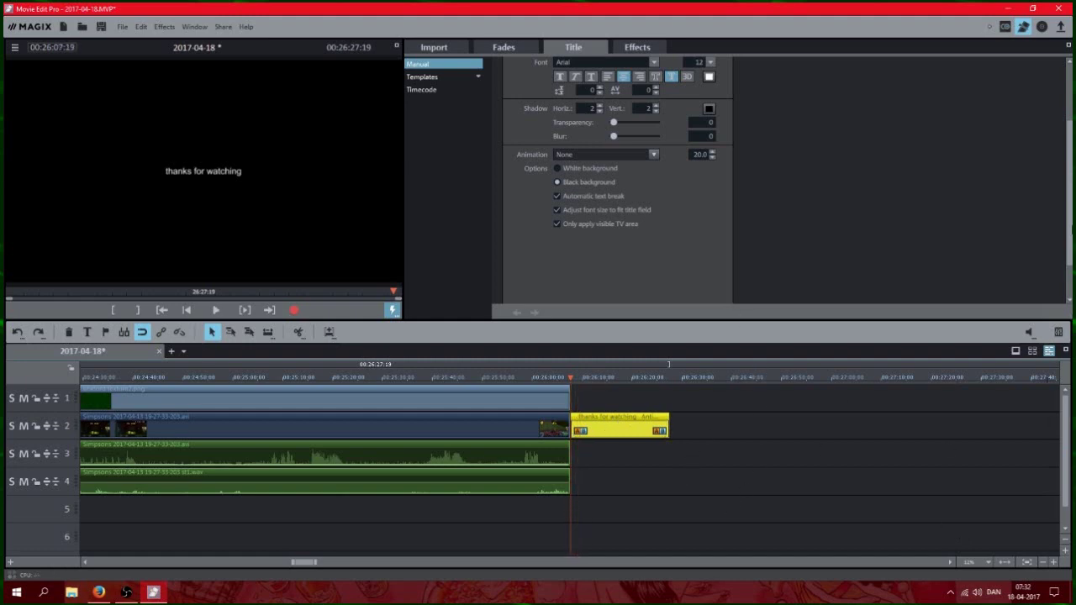
drag(1071, 227, 1070, 179)
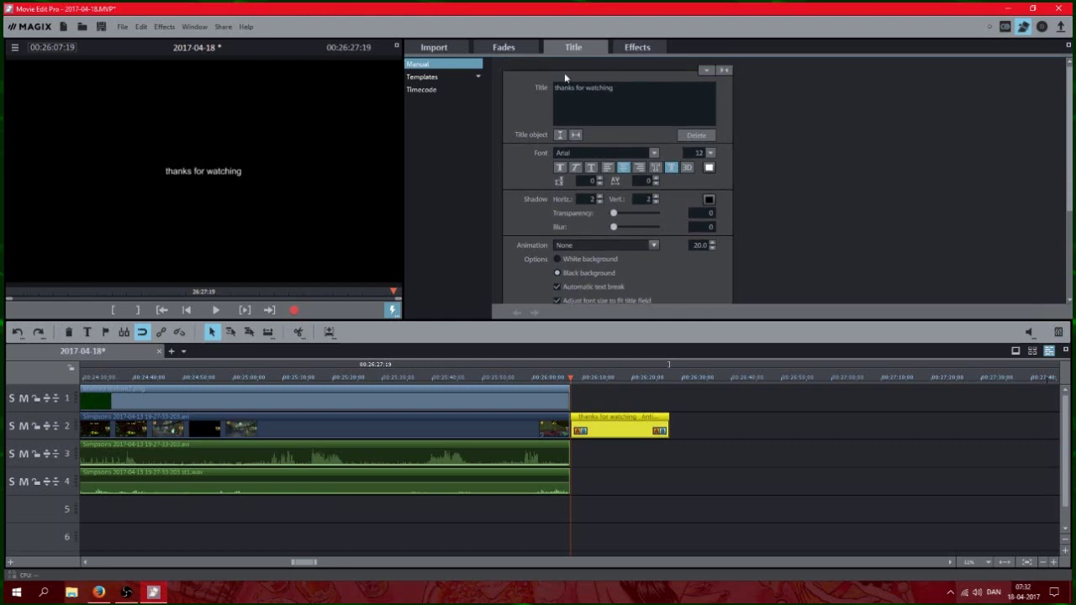
click(211, 178)
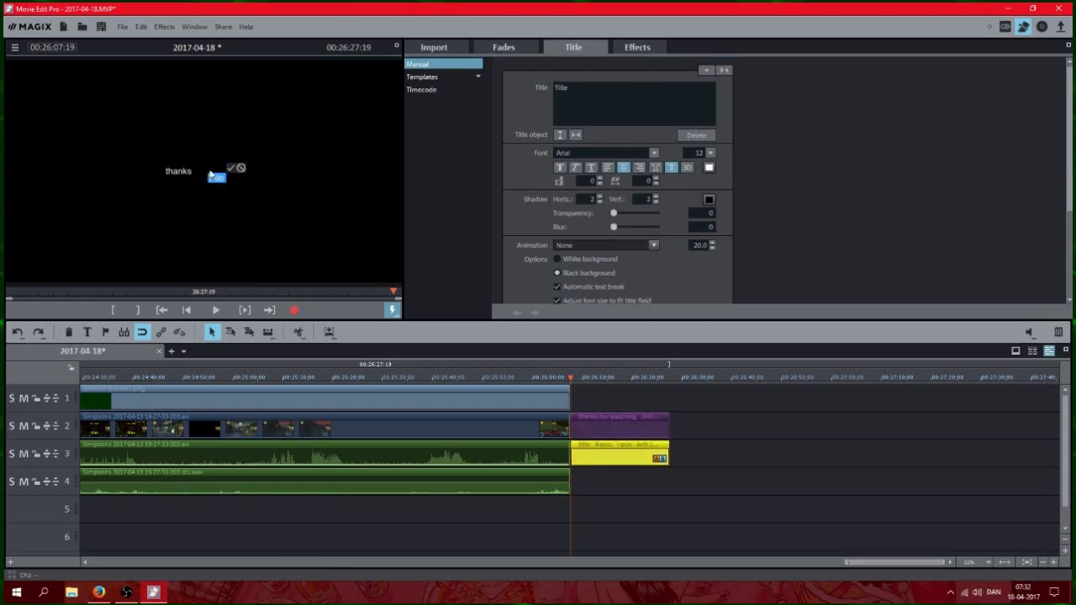
click(241, 169)
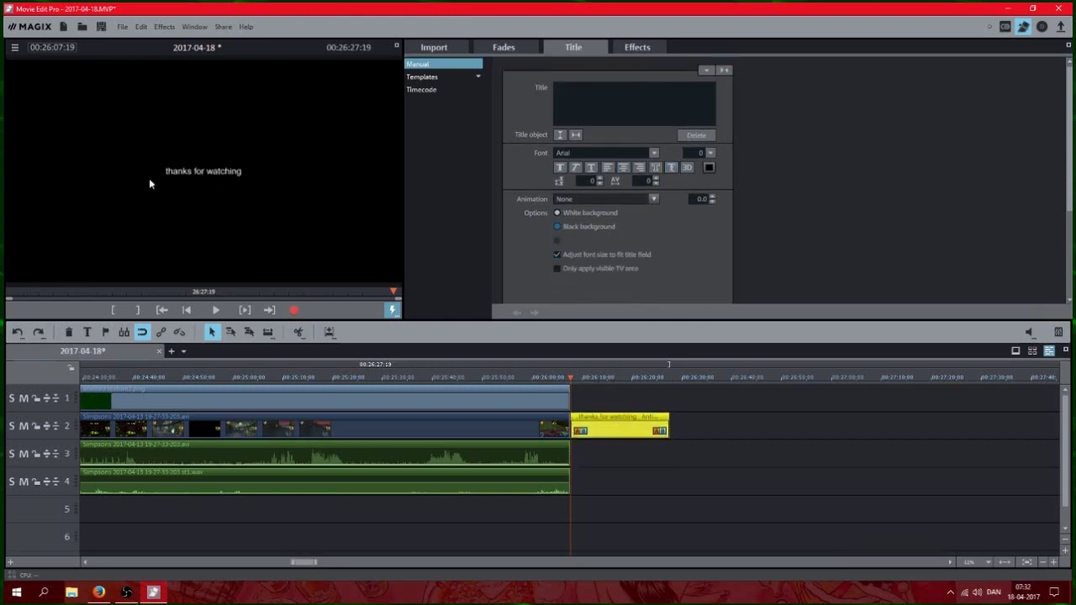
click(200, 178)
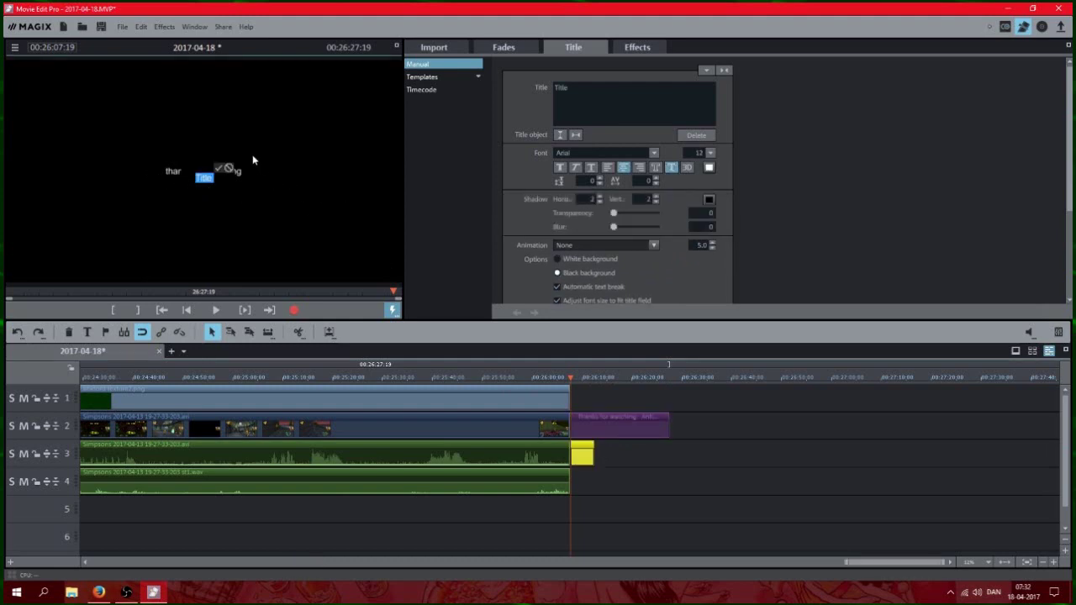
click(239, 171)
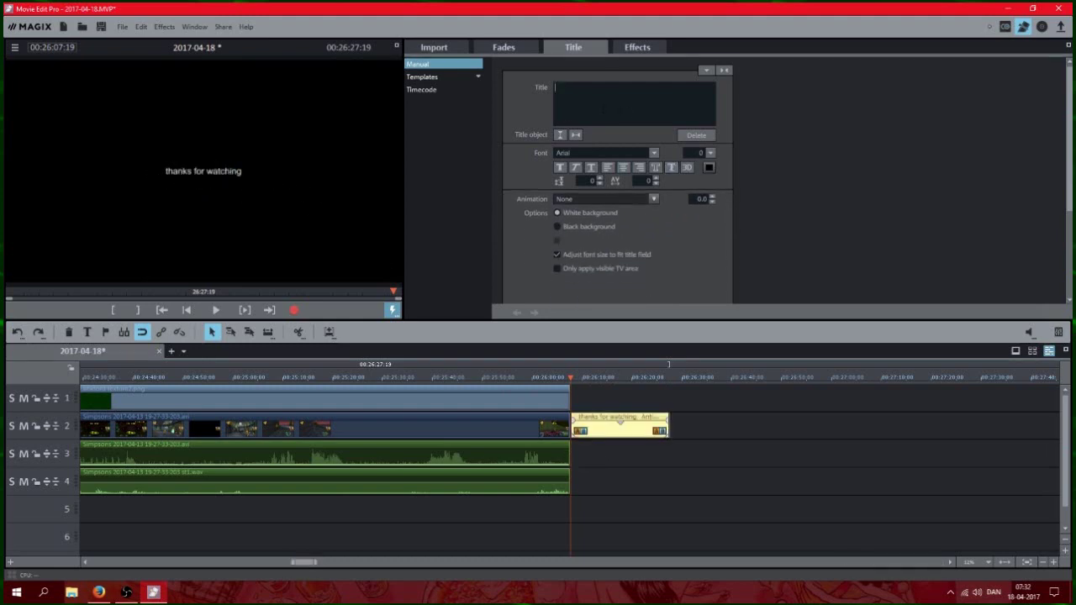
Open the closing title on track 2 for editing and retype its text as "Thanks for watching"
double_click(601, 422)
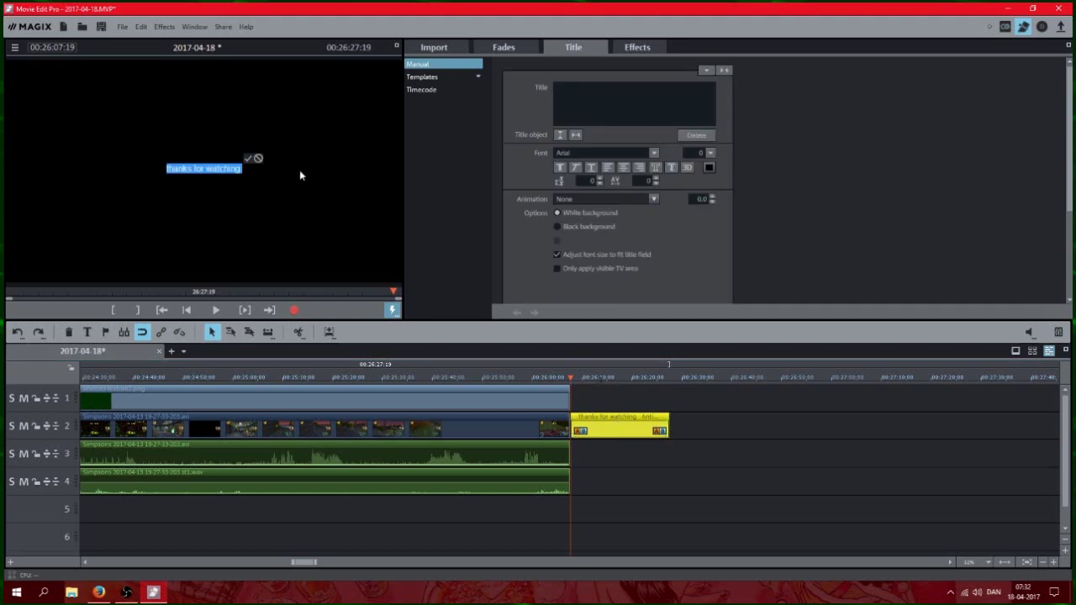
text(Thanks )
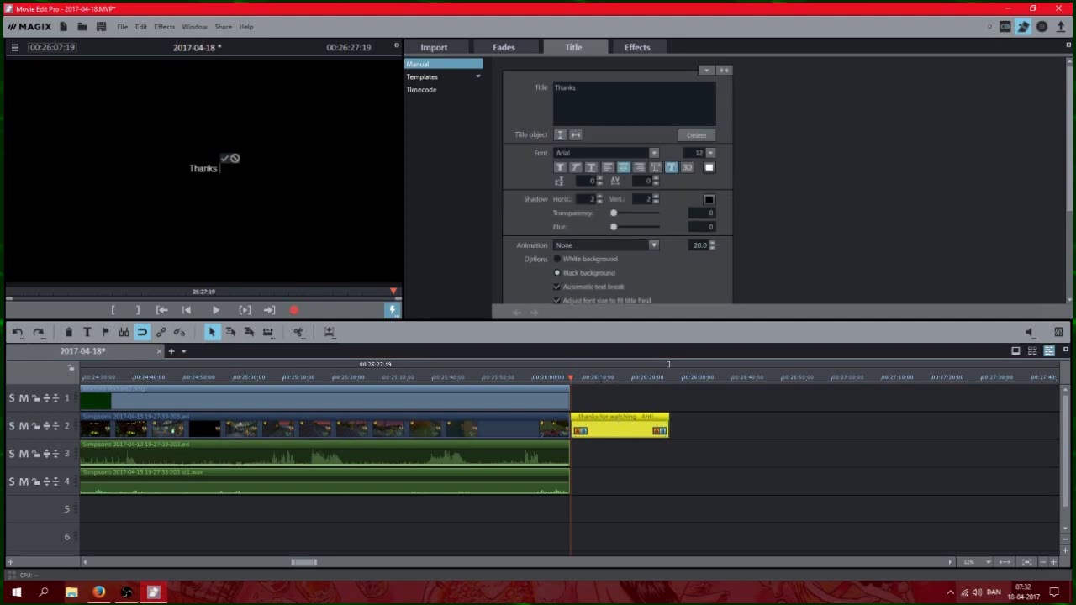
text(for wath)
key(BackSpace)
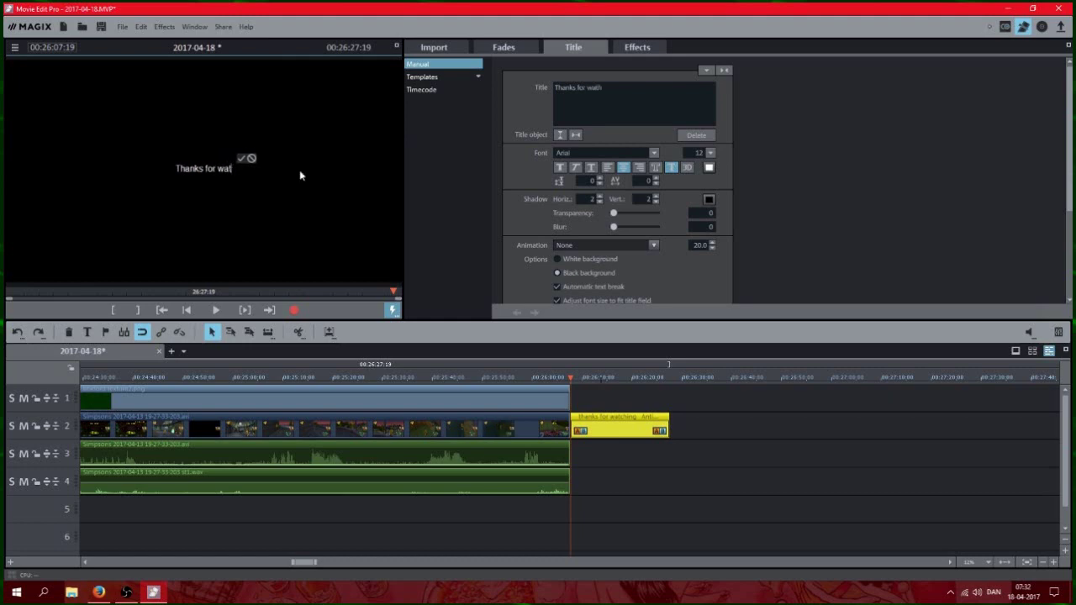
text(ching)
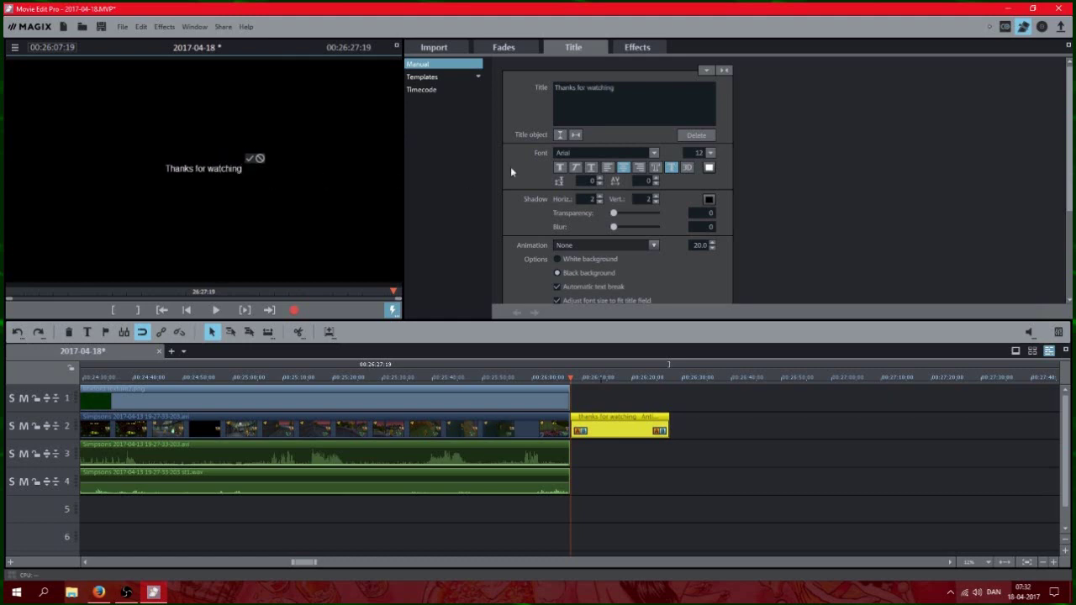
Format the whole "Thanks for watching" text in AcmeFont at size 40 and accept the title edit
drag(243, 169, 96, 172)
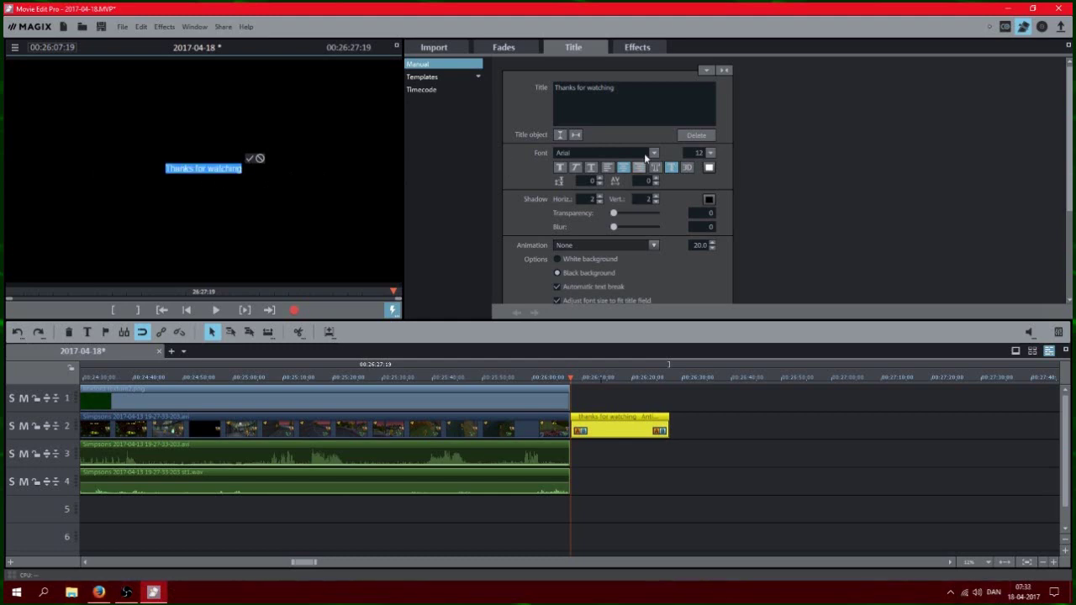
click(654, 153)
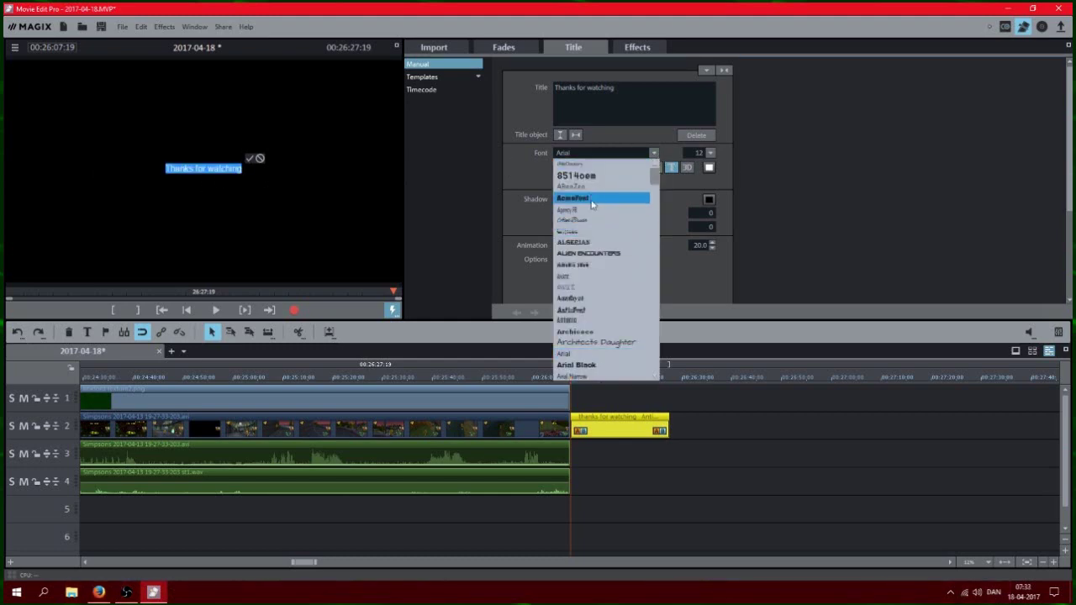
click(588, 197)
click(710, 153)
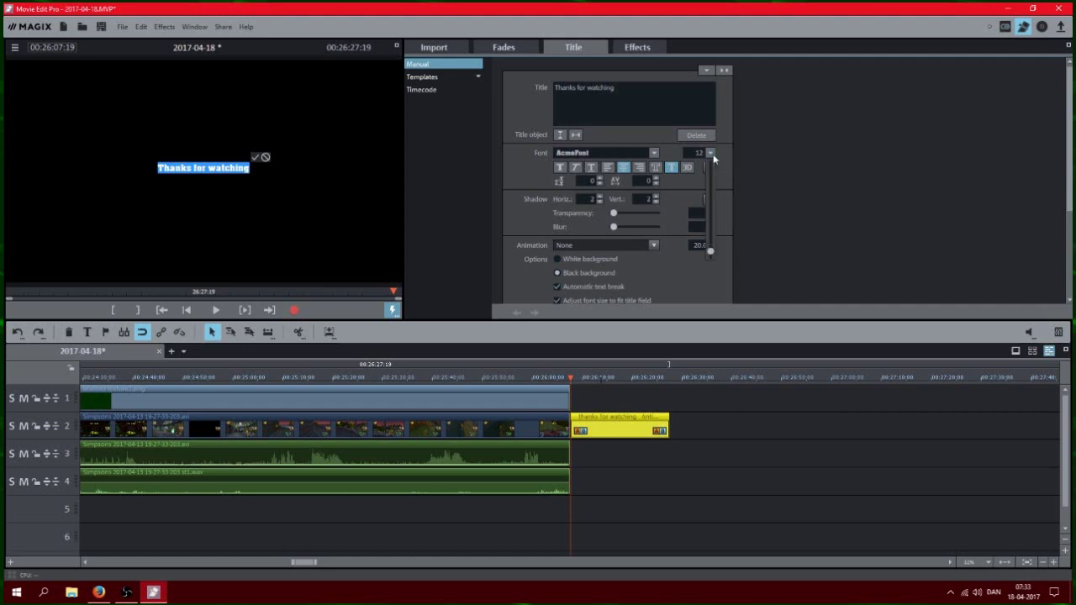
drag(710, 251, 711, 232)
click(378, 143)
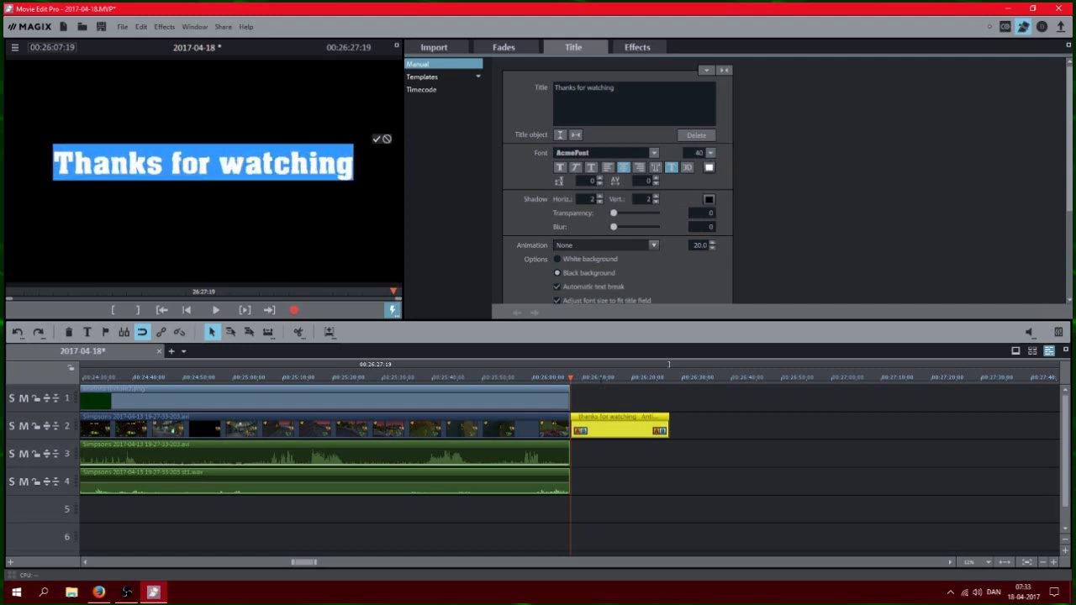
click(377, 140)
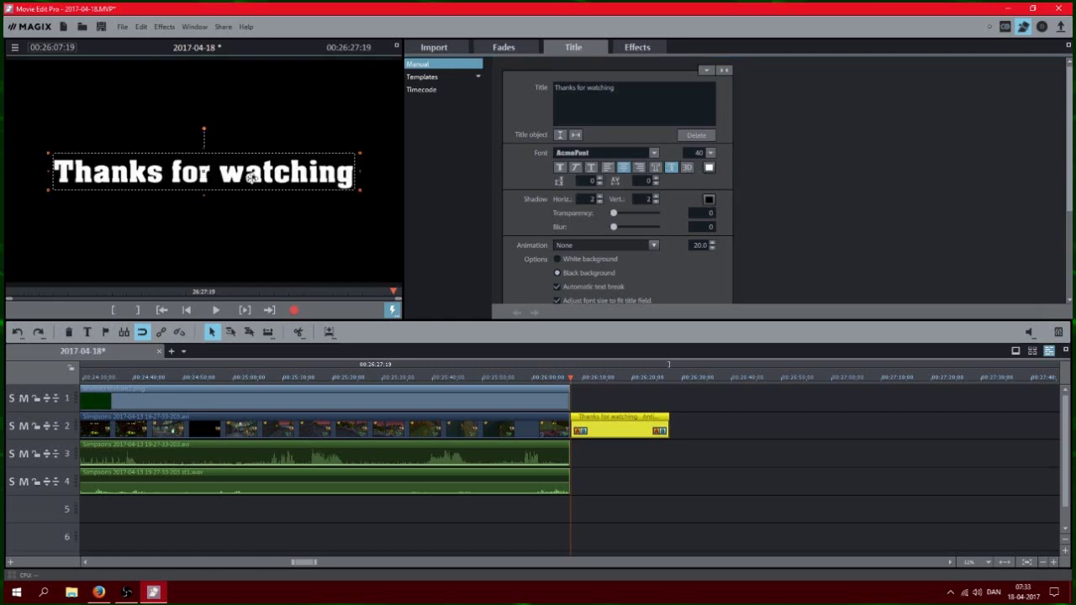
Move the "Thanks for watching" title up to the top of the frame and toggle its 3D text option
drag(250, 176, 251, 95)
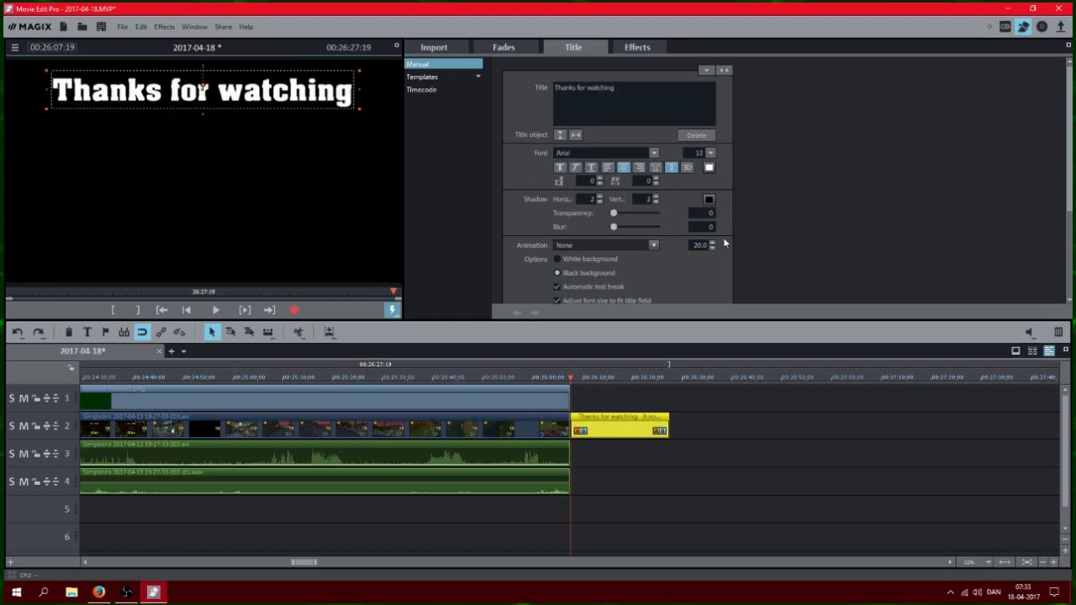
click(689, 170)
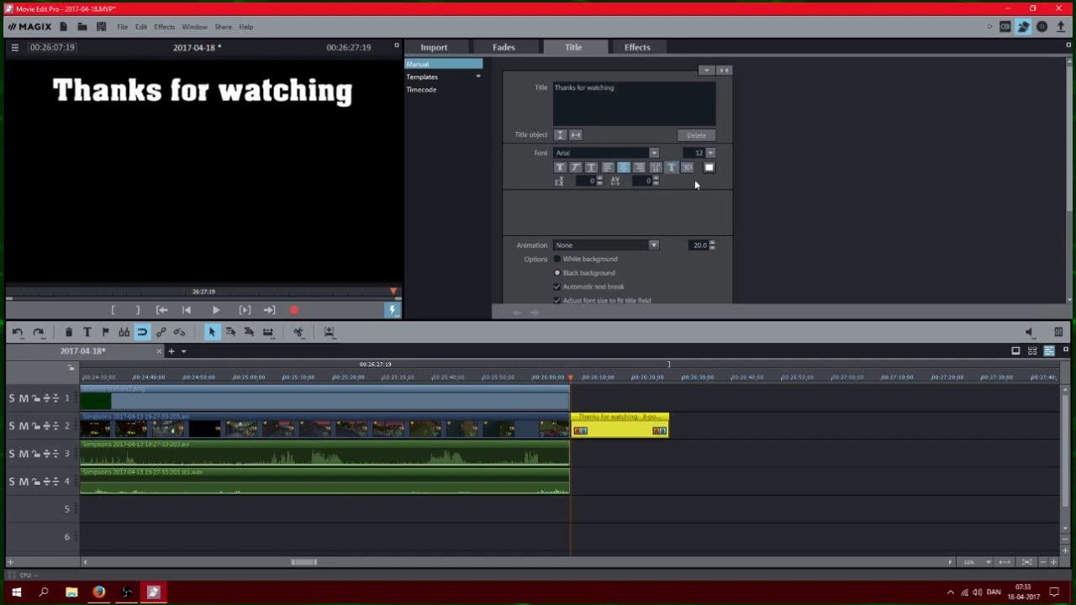
click(713, 492)
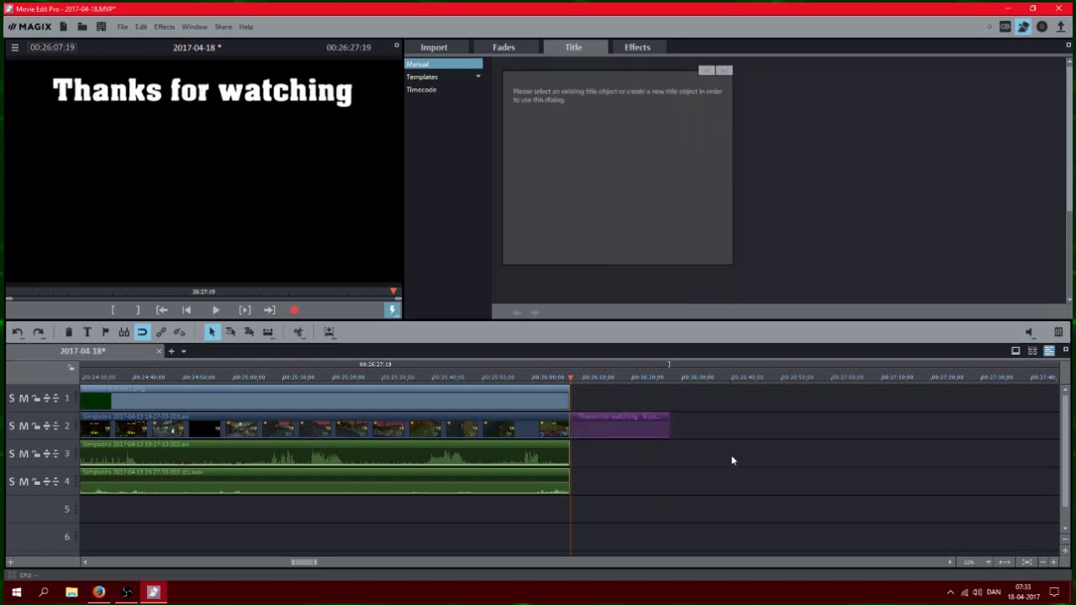
click(604, 430)
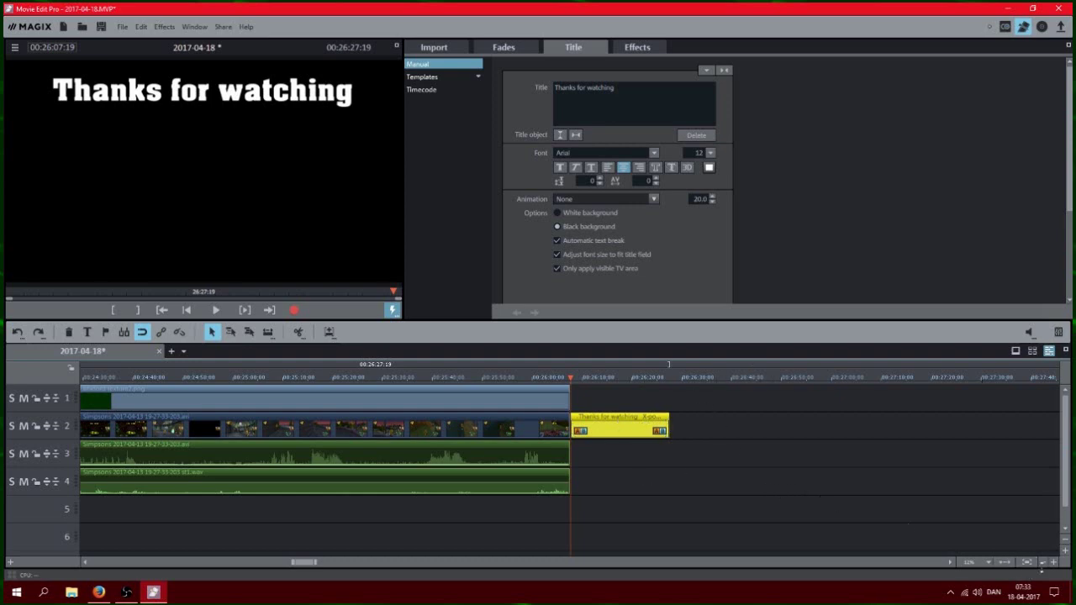
click(1042, 563)
click(1043, 563)
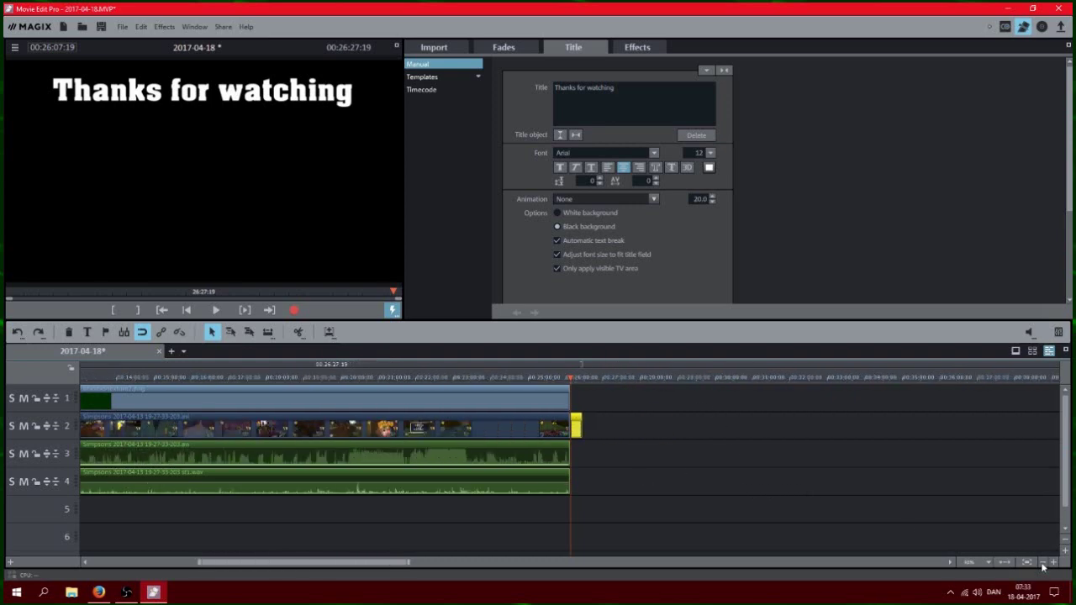
Scale the gameplay video on track 2 proportionally to 1272 × 715 pixels and centre it in the frame
drag(248, 564, 140, 563)
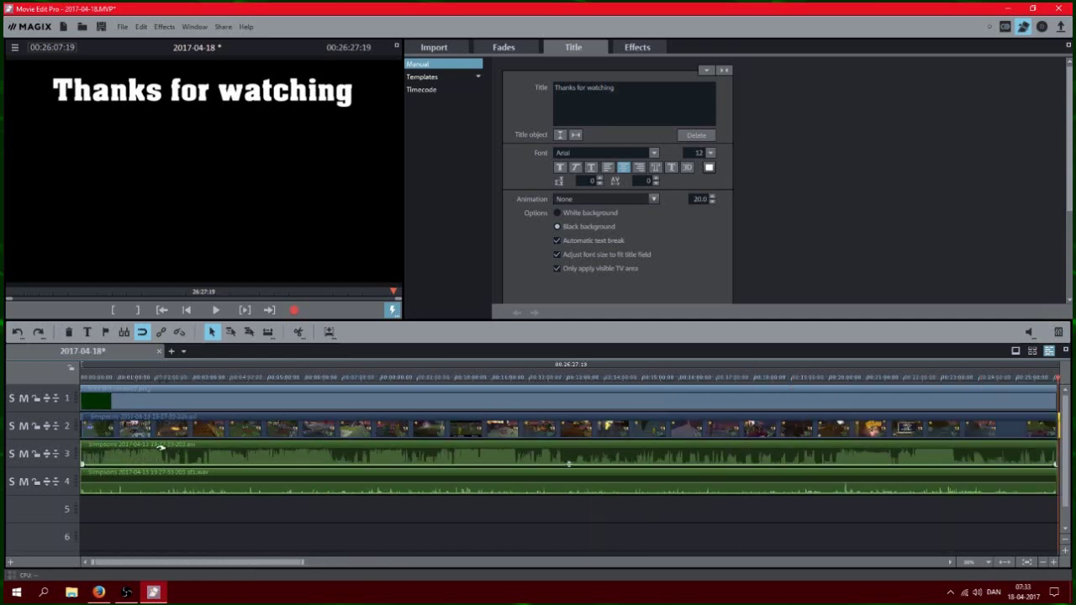
click(160, 426)
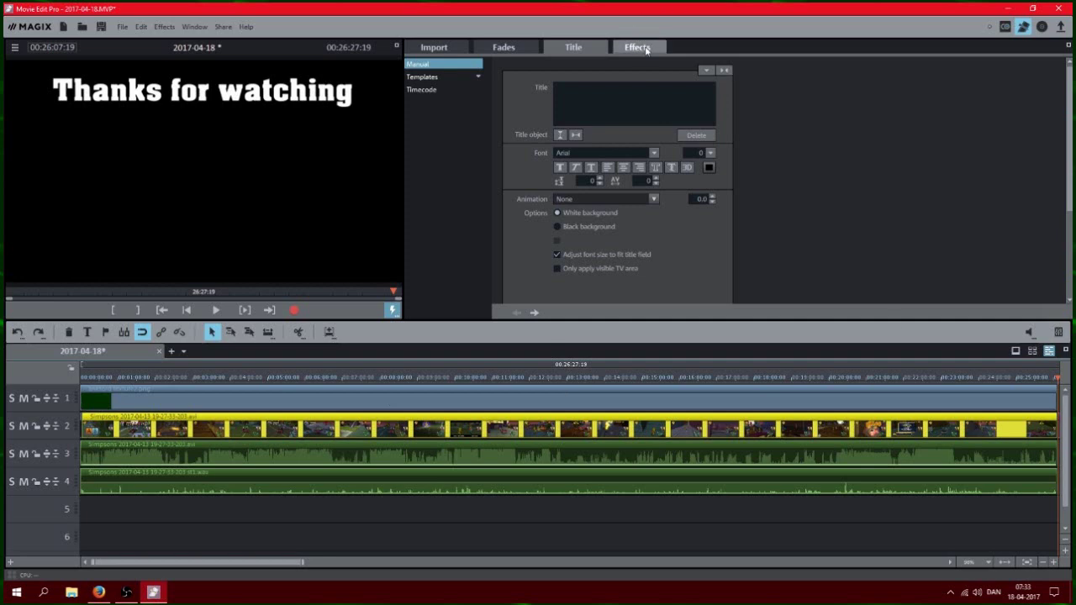
click(429, 518)
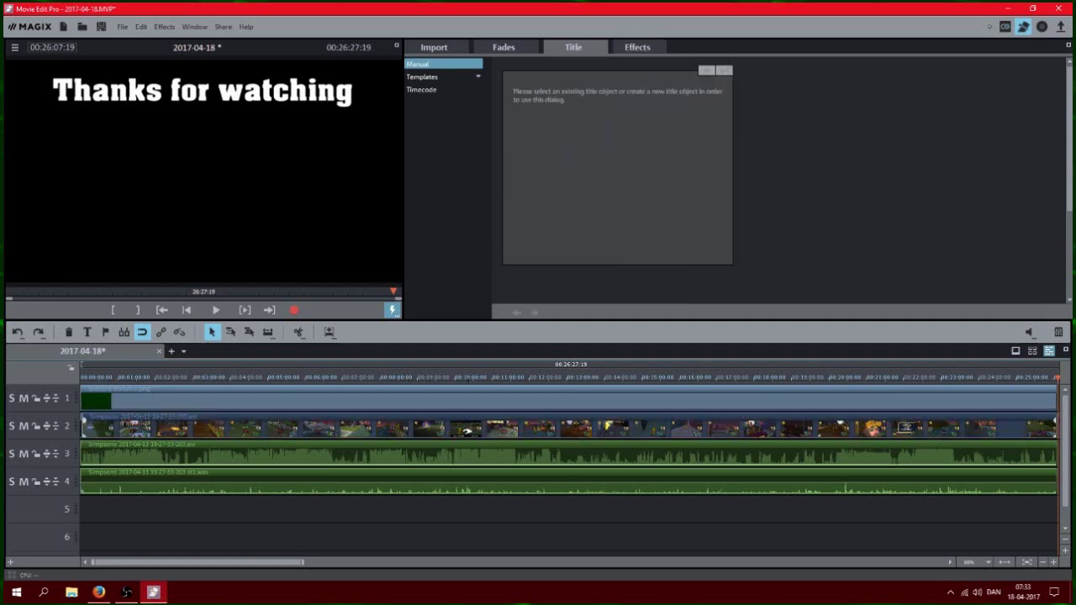
click(635, 50)
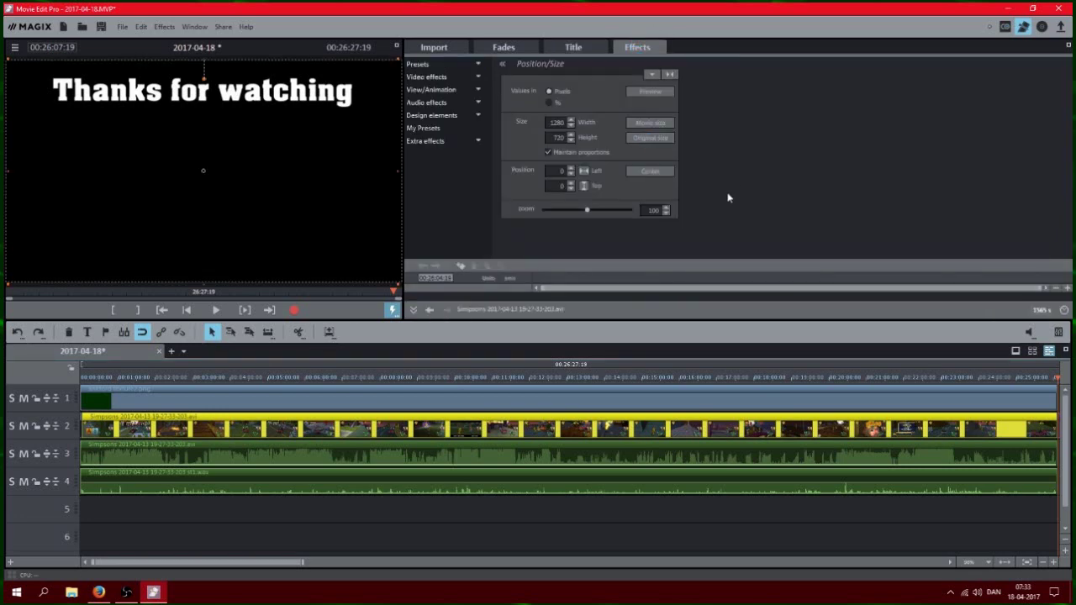
click(571, 141)
click(571, 141)
click(571, 142)
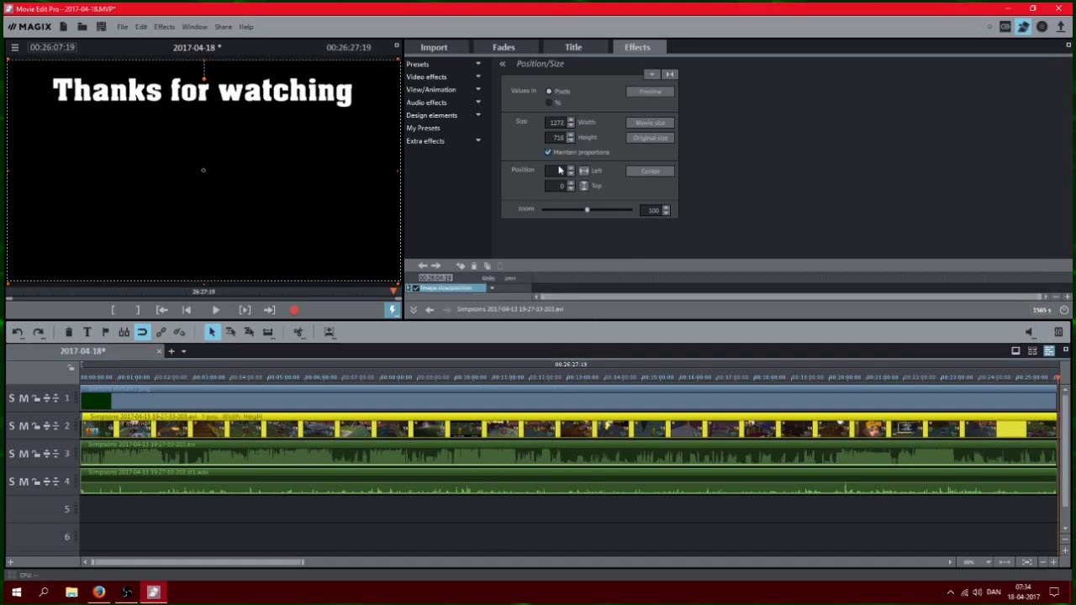
click(571, 141)
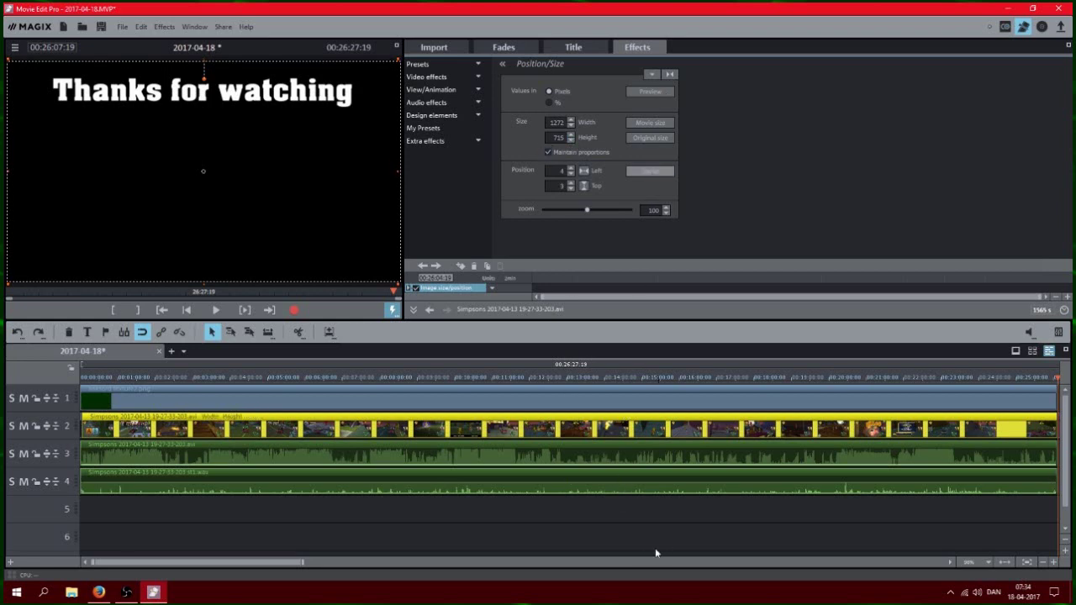
Check the resized gameplay picture at 00:09:41:10 and return the playhead to the start of the movie
click(410, 404)
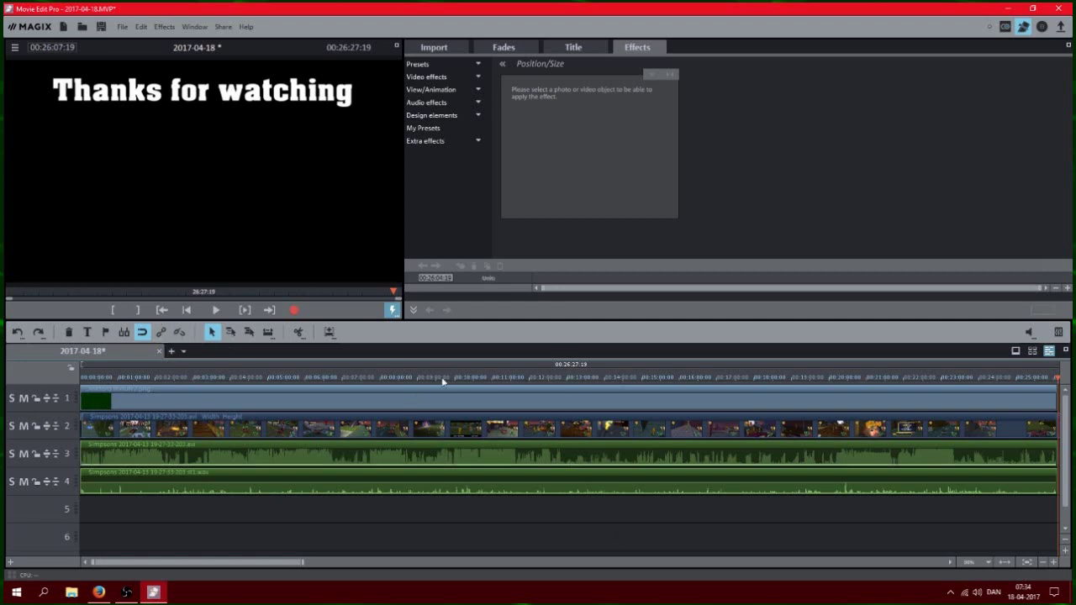
click(443, 379)
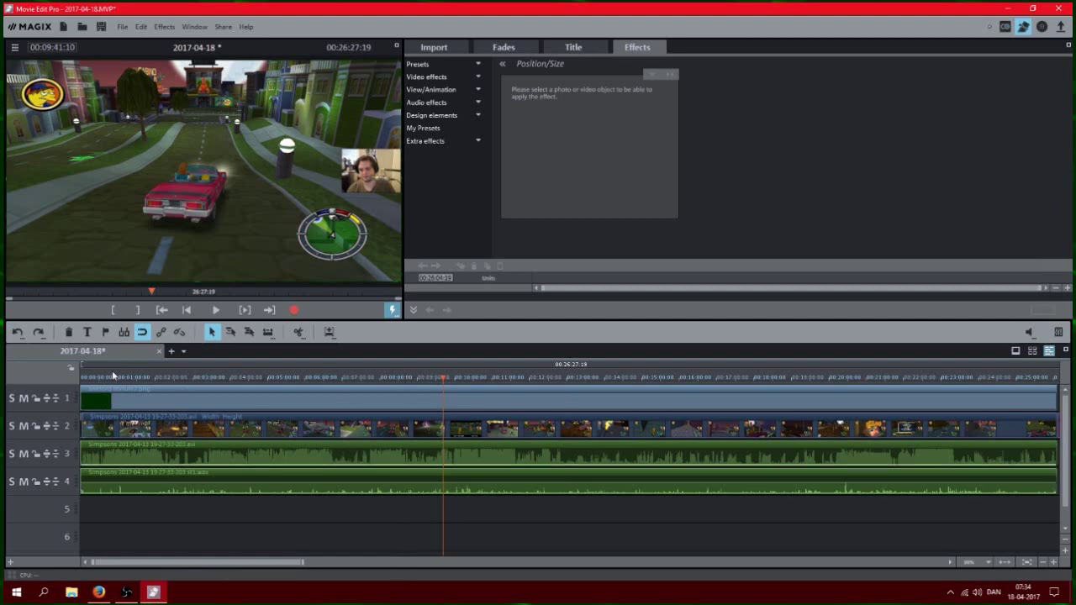
click(81, 376)
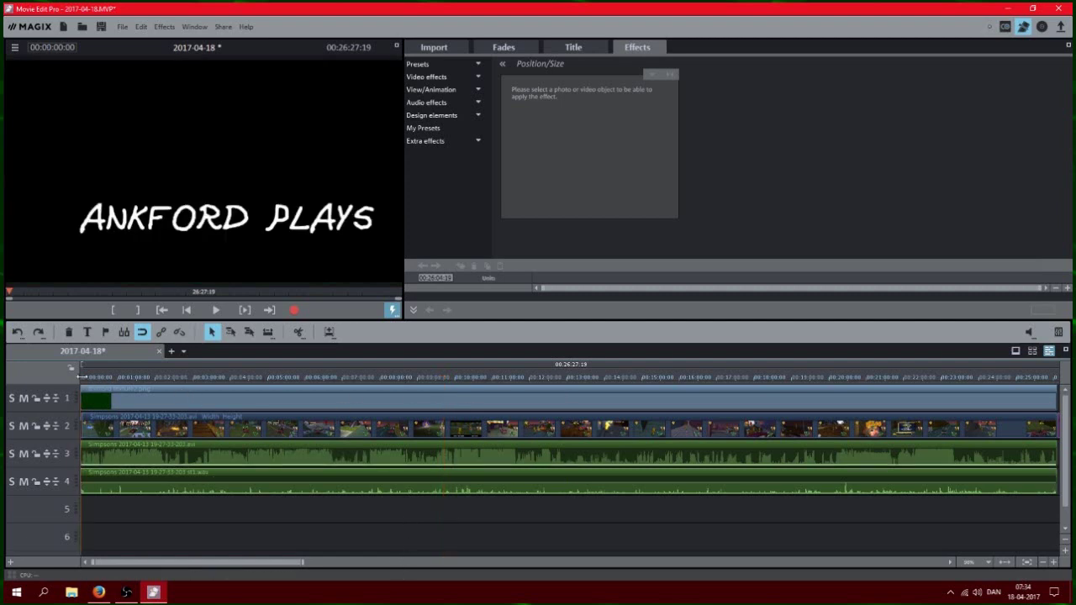
click(1051, 562)
click(1051, 563)
click(1051, 563)
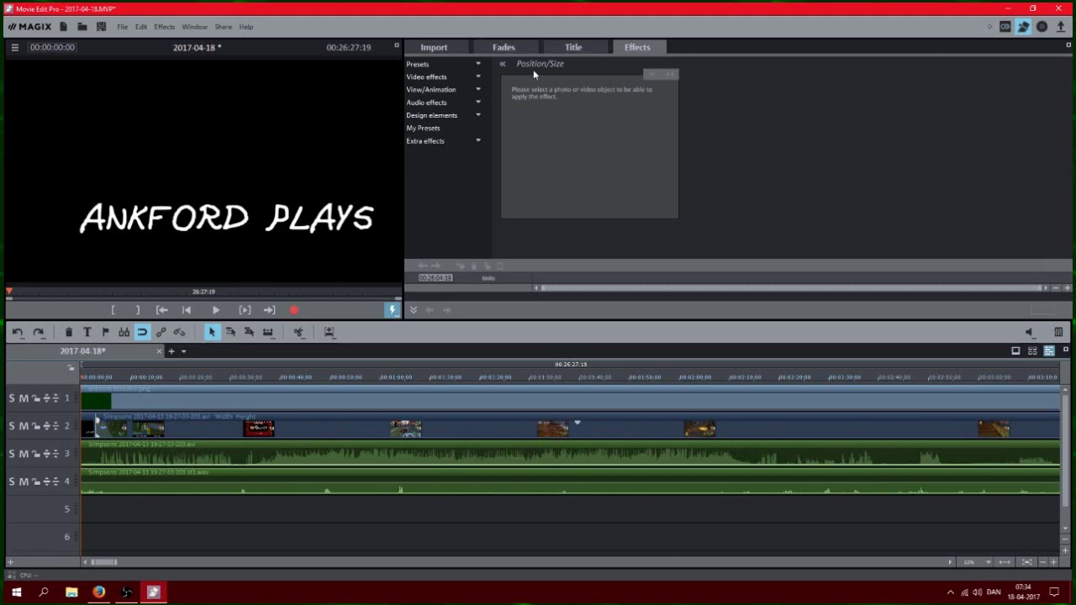
Look through the View/Animation effects and inspect the gameplay clip's size and position values at 00:00:09:28
click(446, 89)
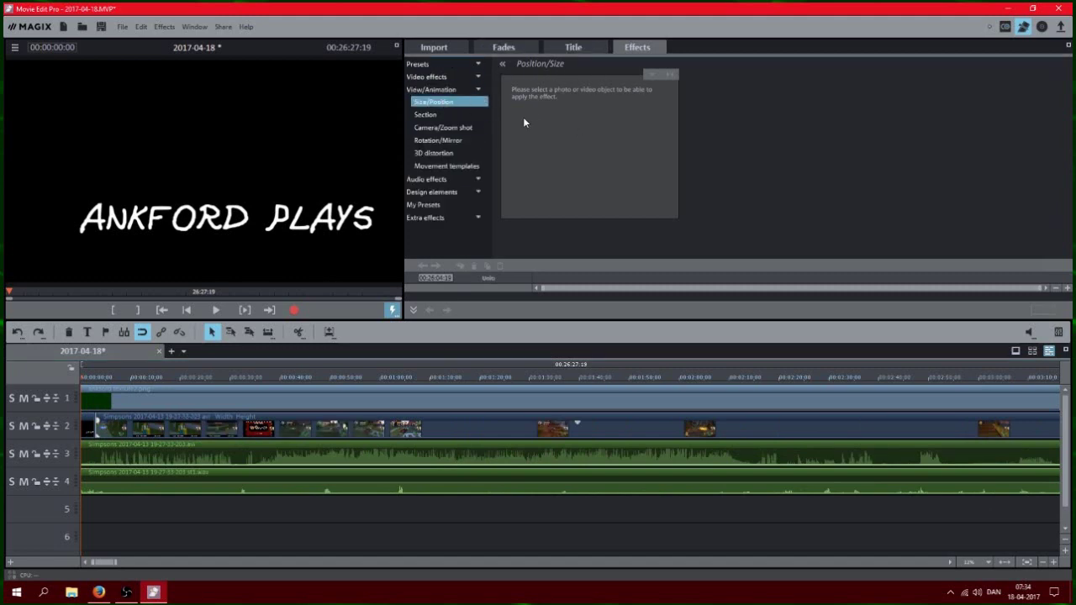
click(476, 90)
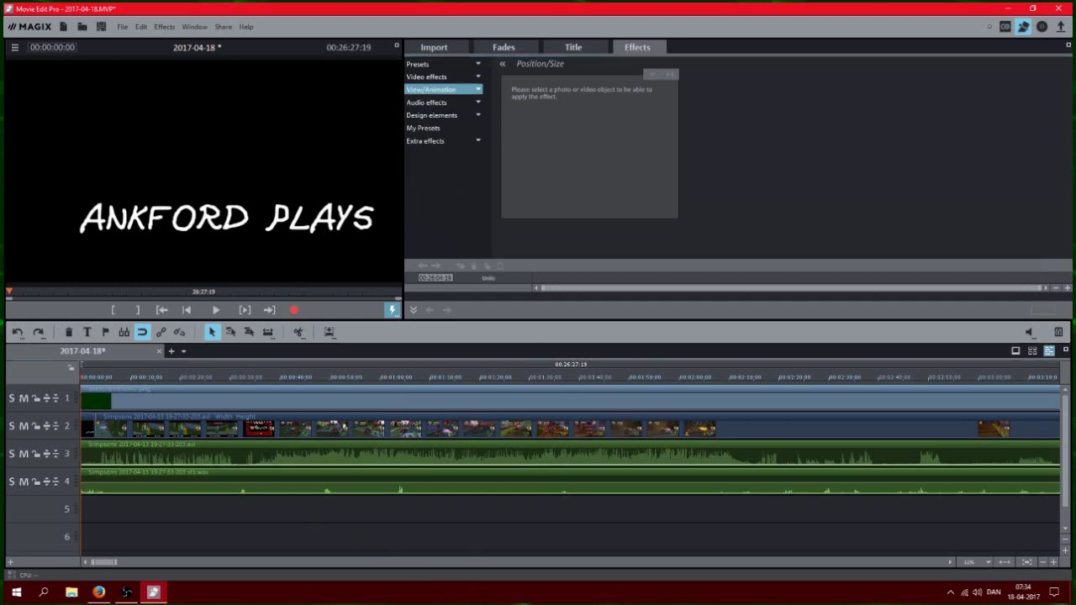
click(129, 378)
click(97, 425)
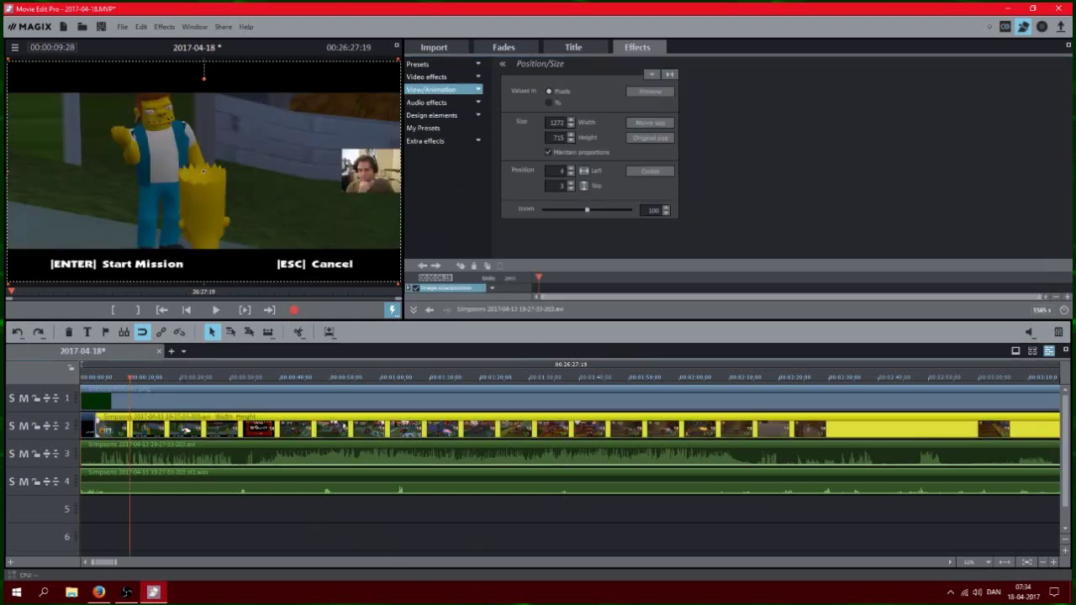
click(278, 541)
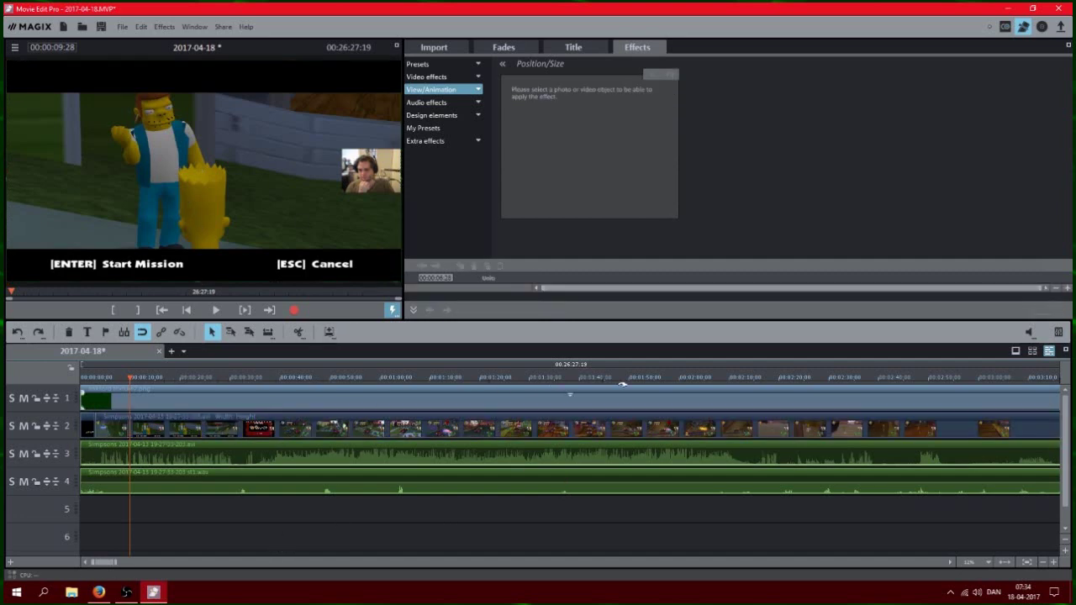
Insert the Christmas tree picture juletræ.jpg on track 5 at 00:00:09:28 and open its Position/Size settings
click(428, 48)
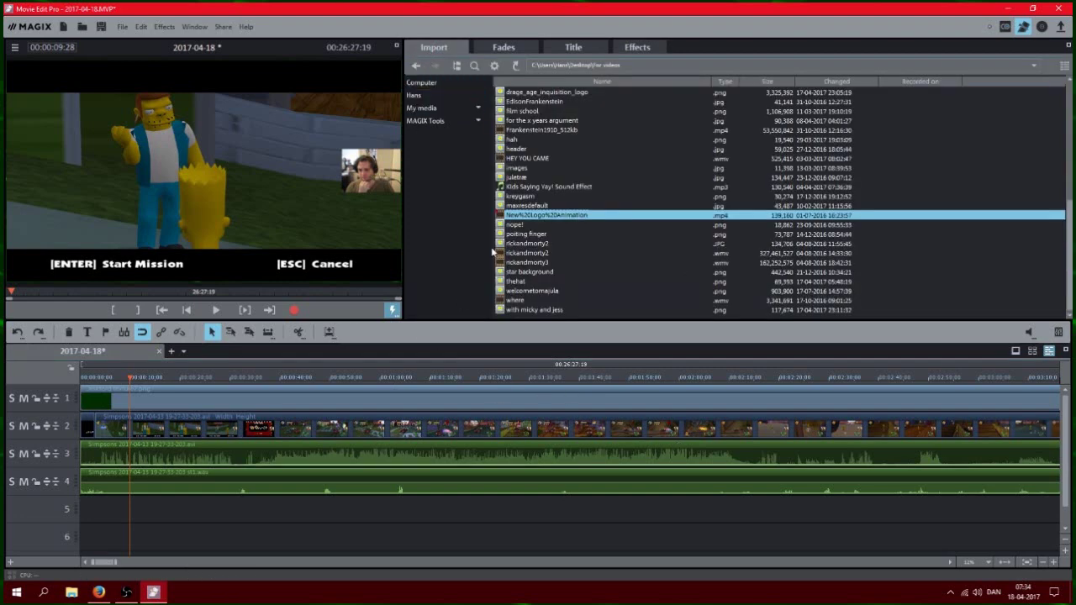
drag(515, 178, 137, 508)
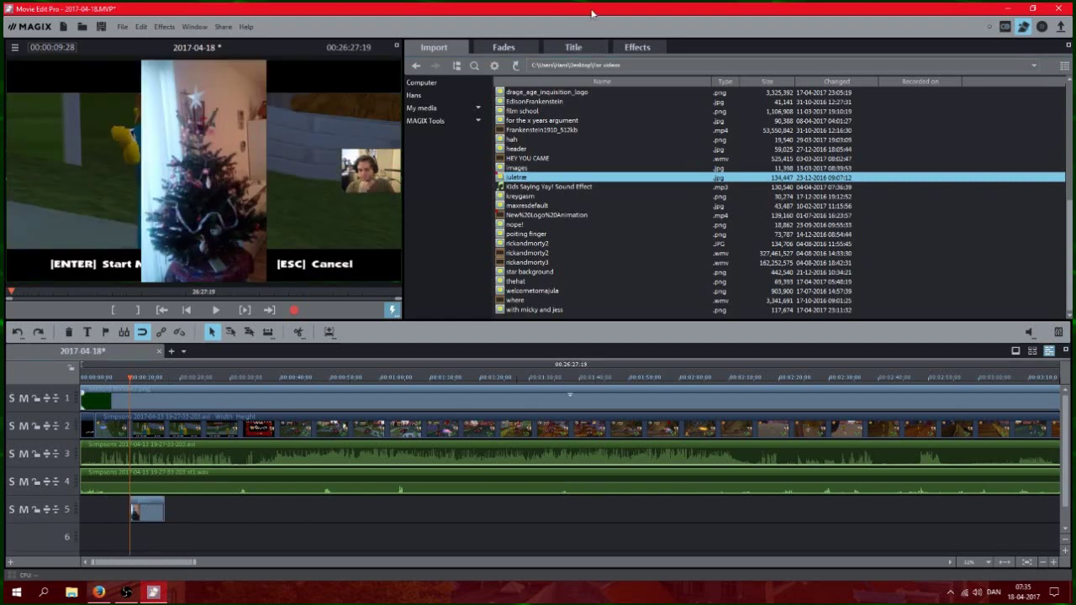
click(659, 49)
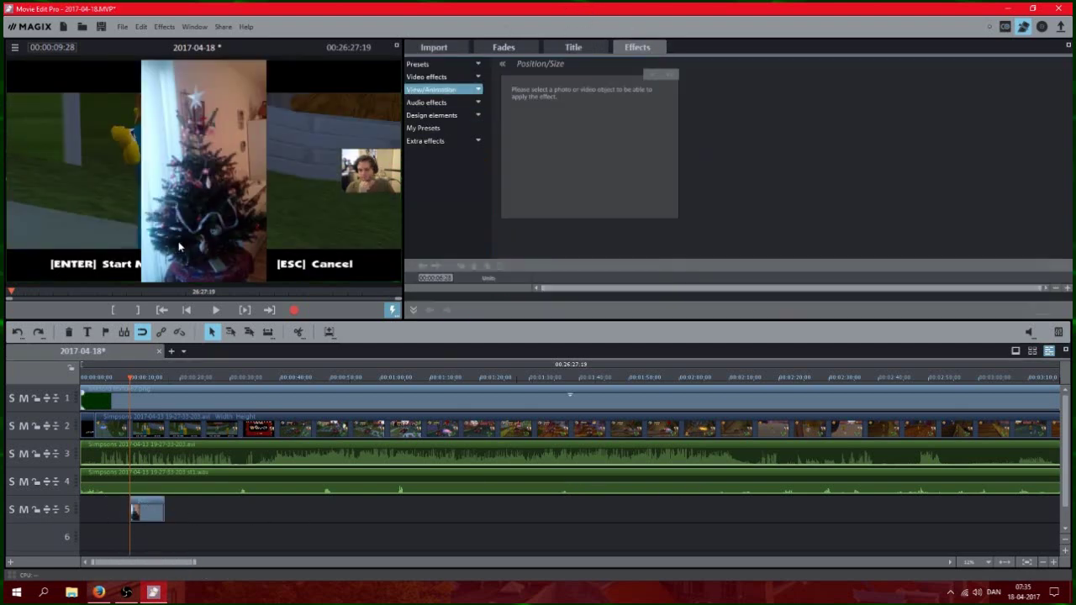
click(147, 510)
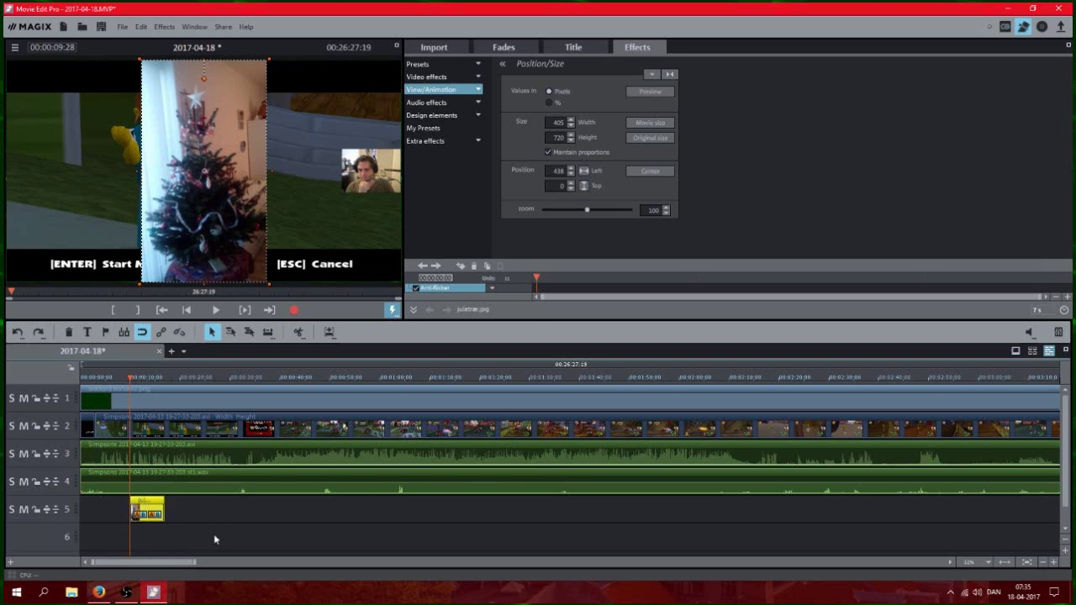
Set a starting position keyframe on the tree picture, shrinking it to 141 × 252 pixels in the frame's upper-right corner at 1130, 4
click(1058, 563)
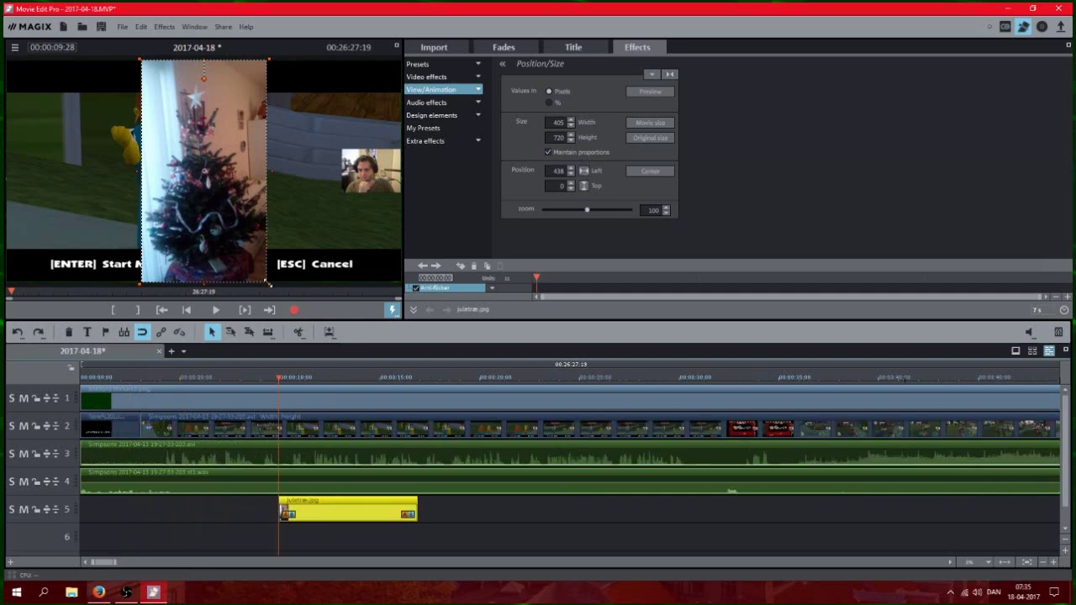
click(461, 267)
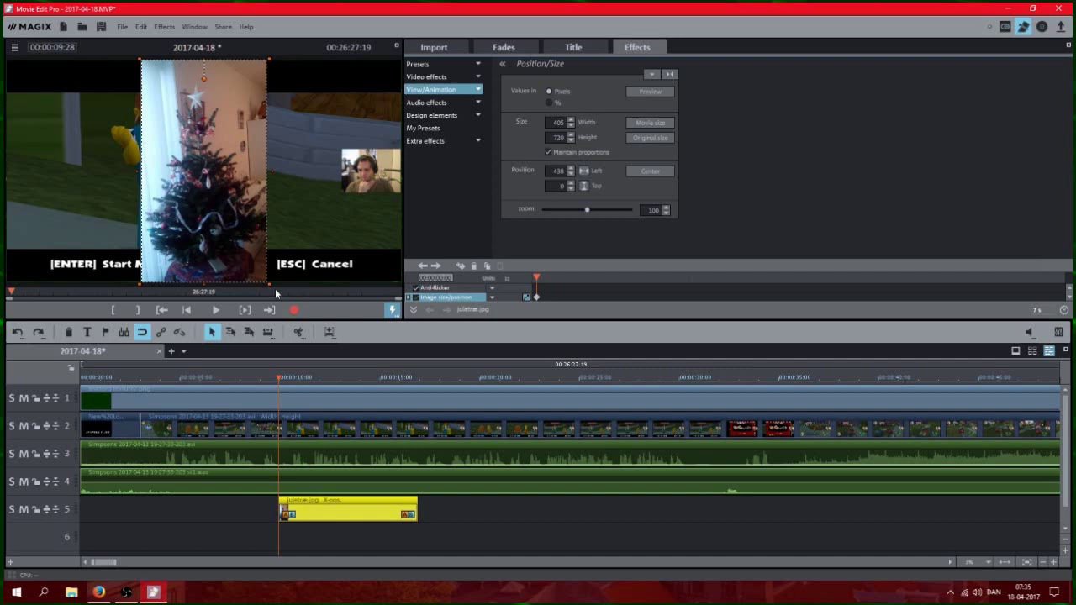
drag(269, 284, 383, 76)
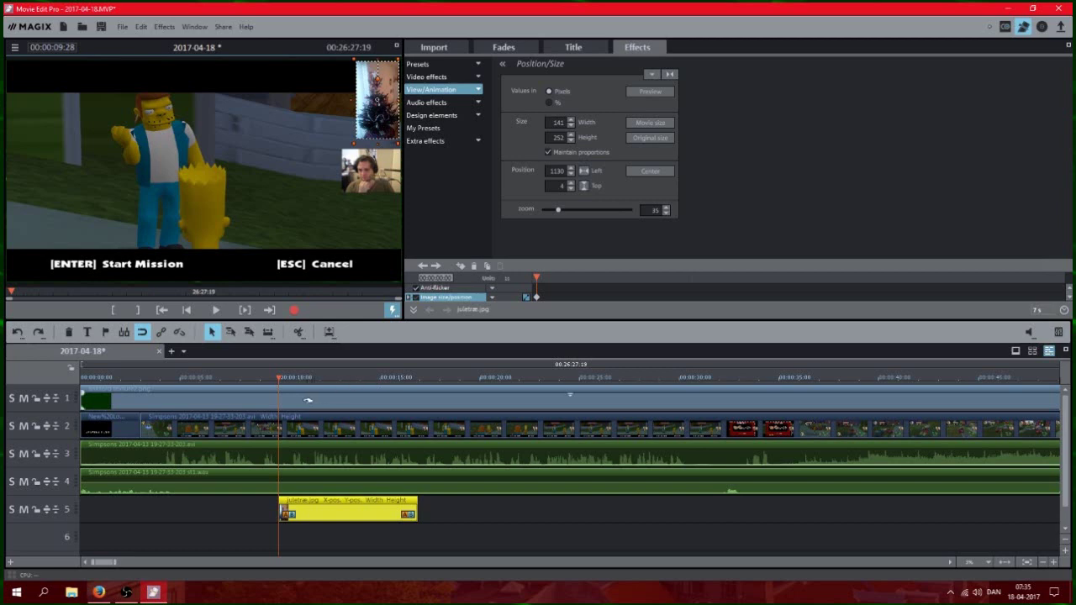
At 00:00:13:14, move the tree picture to the lower middle of the frame at 567, 463 with a keyframe
click(348, 379)
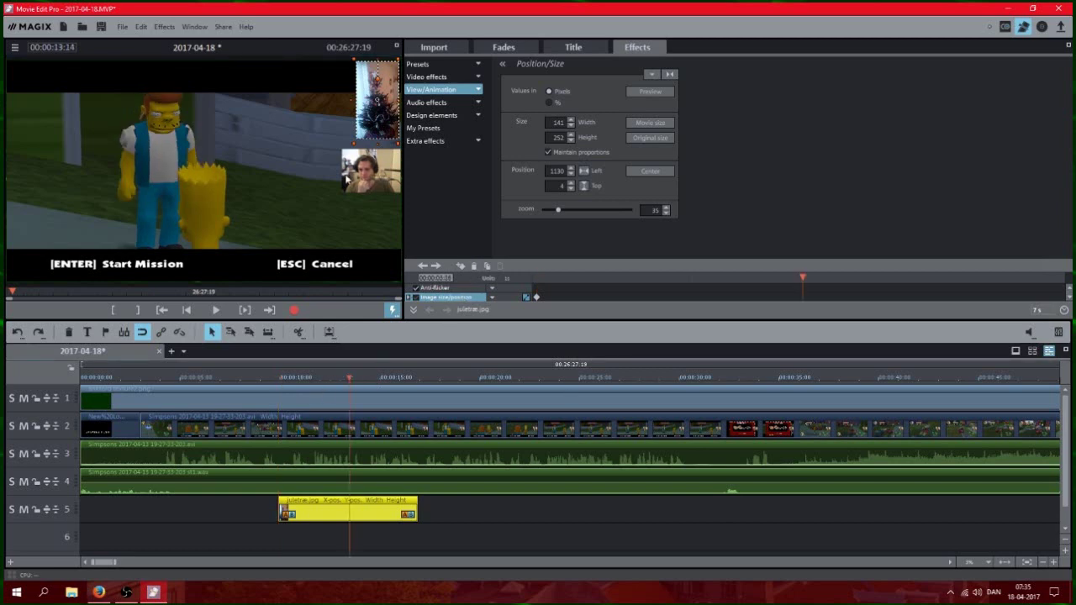
drag(376, 102, 209, 241)
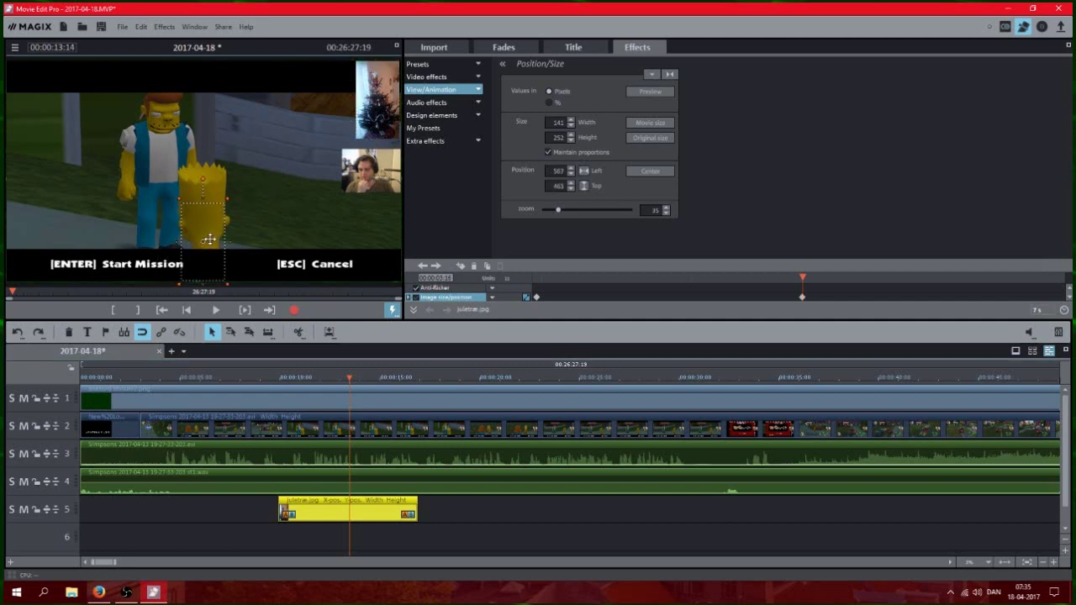
click(458, 267)
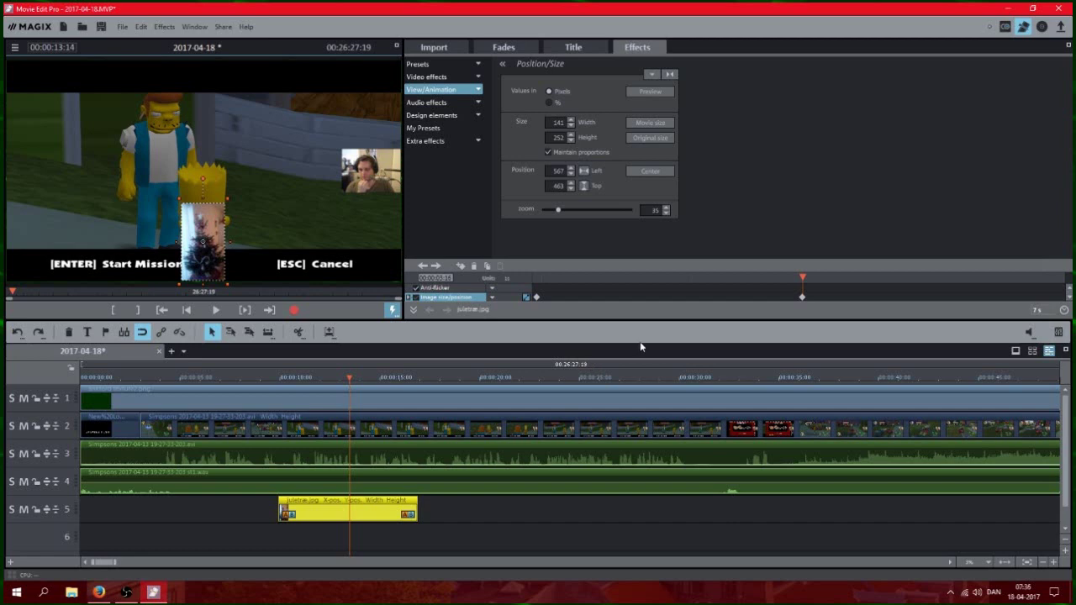
At 00:00:16:28, move the tree picture to the frame's upper-left corner at 10, 7 and play back its movement
click(413, 377)
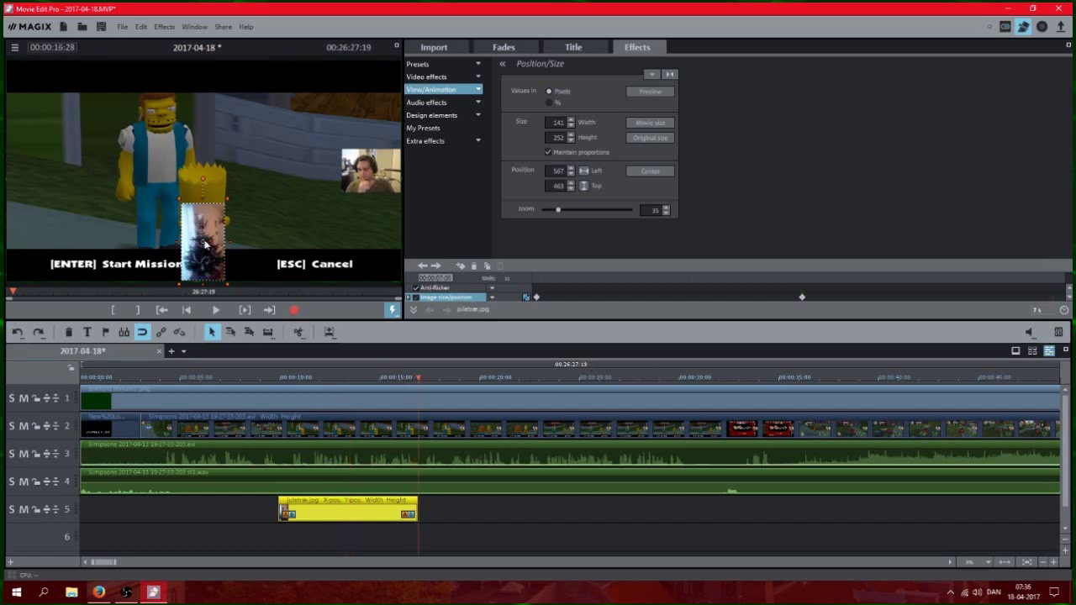
drag(204, 243, 38, 105)
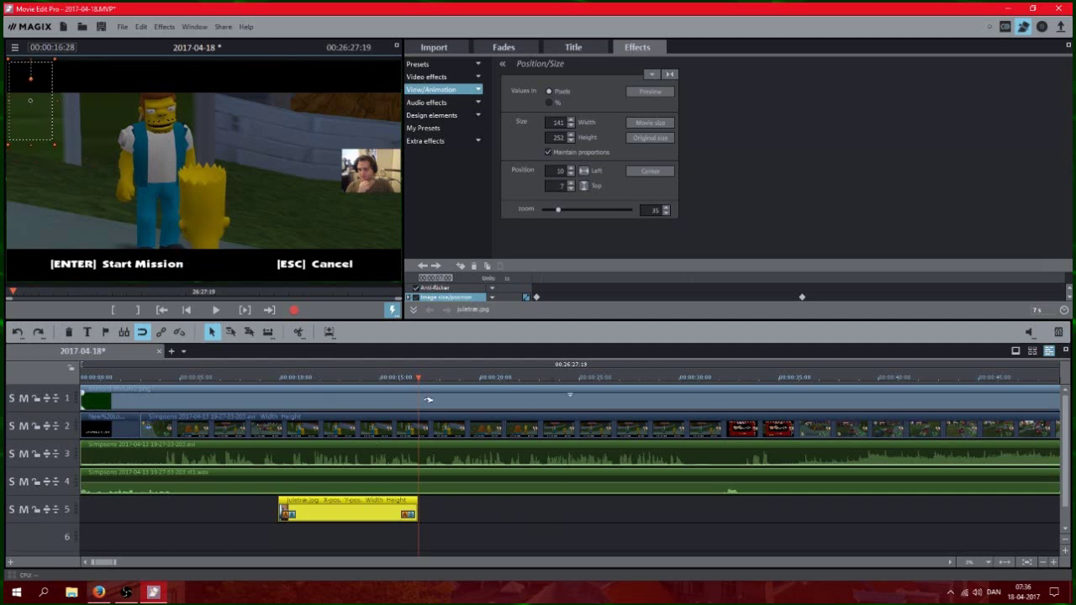
click(280, 379)
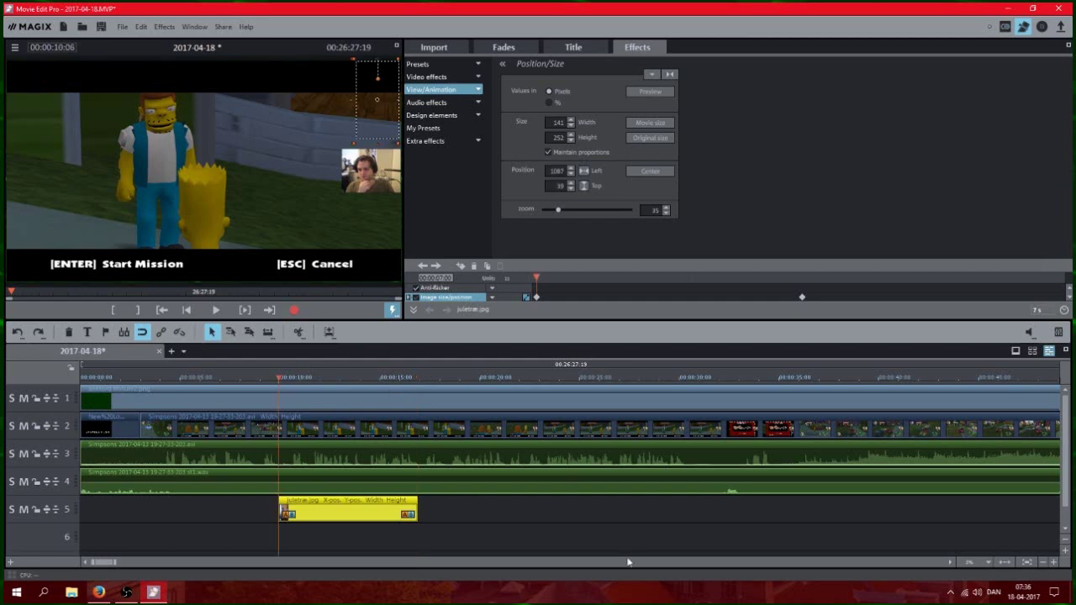
key(space)
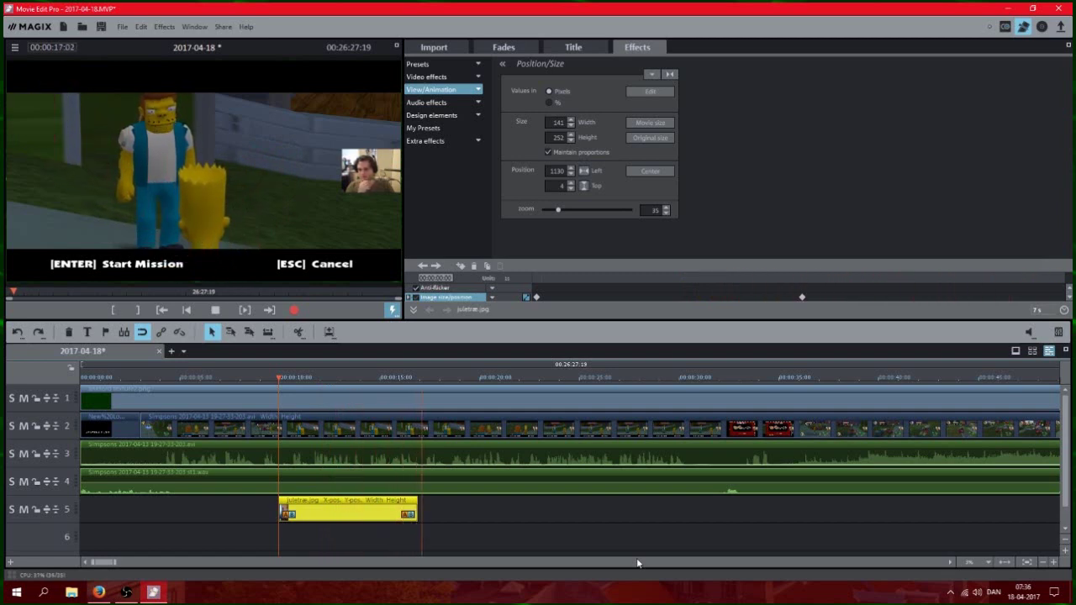
key(space)
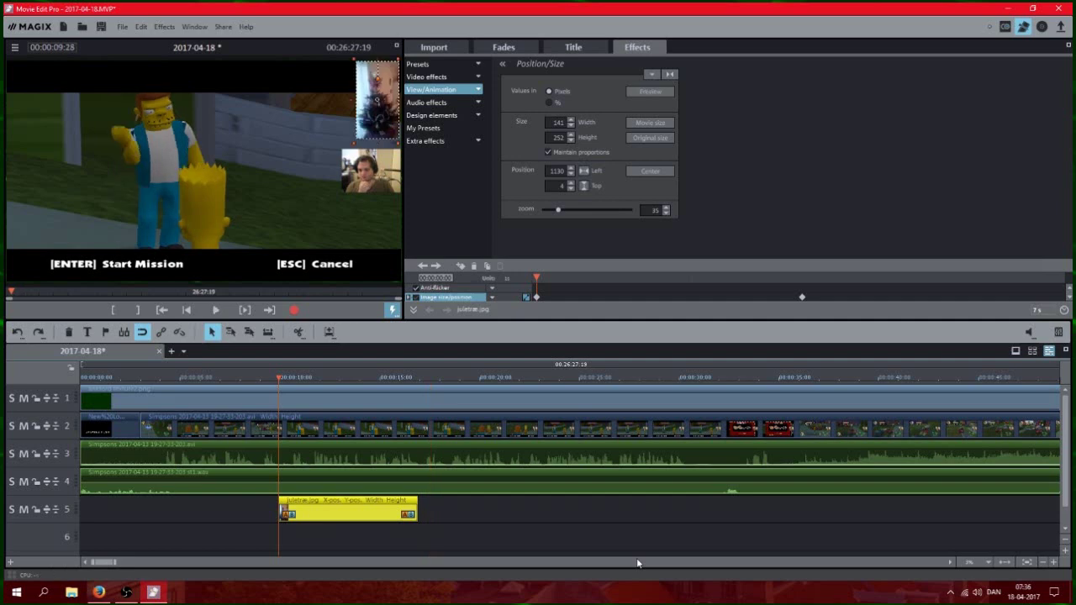
Delete the animated Christmas tree picture from track 5
click(507, 526)
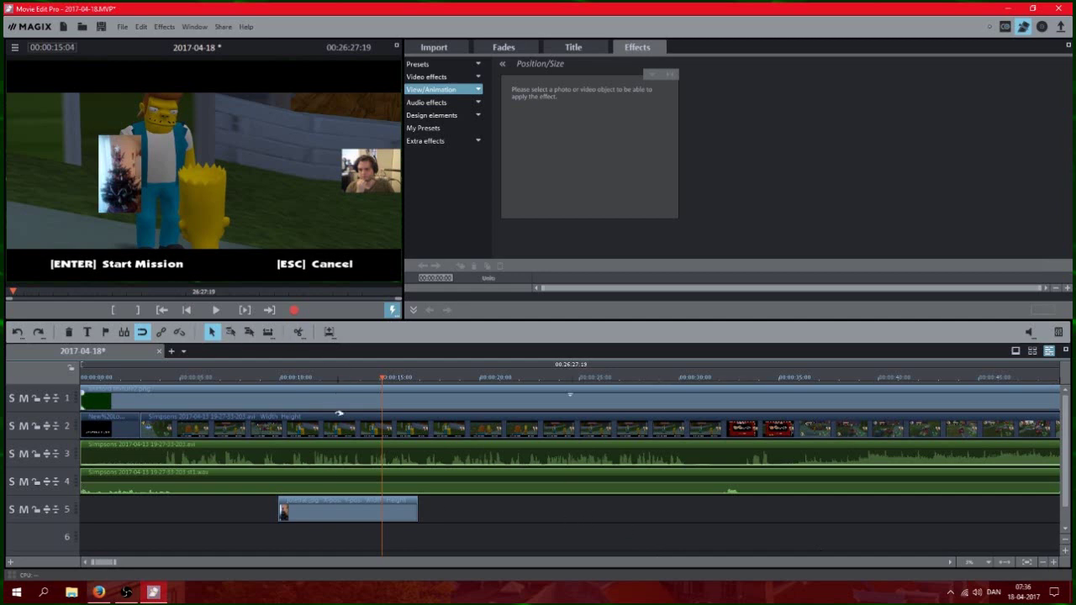
click(361, 512)
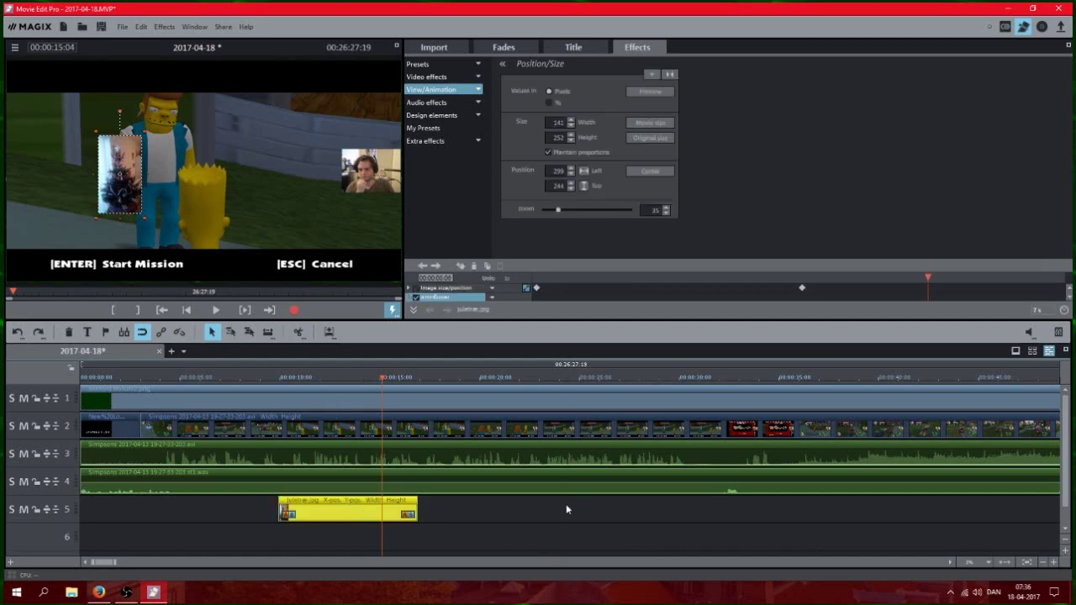
key(Delete)
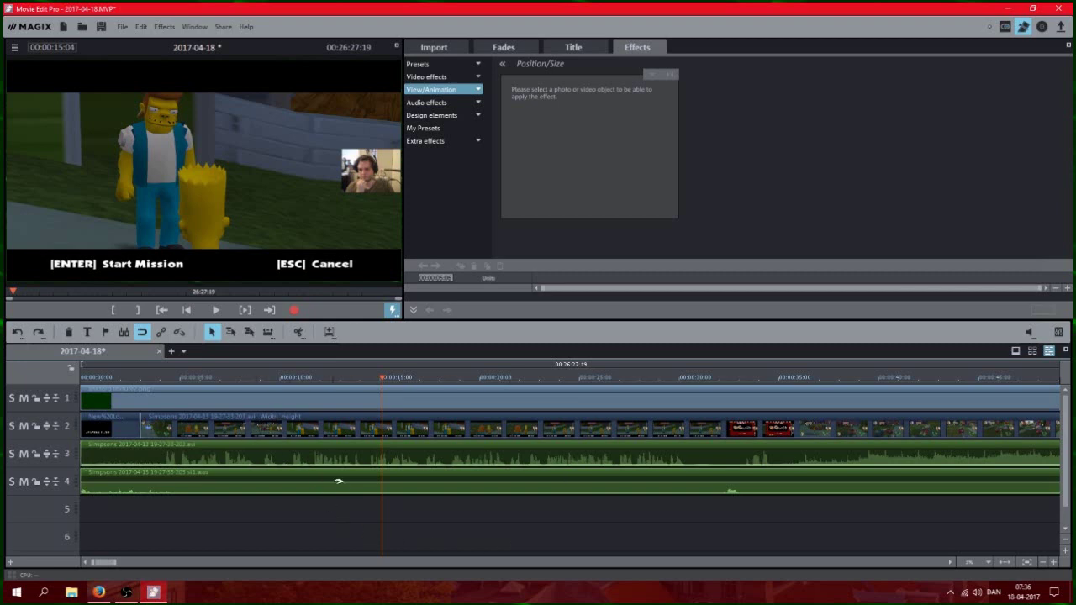
Split the gameplay video on track 2 at 00:00:15:04 and 00:00:18:06, and select the short segment between the cuts
click(447, 419)
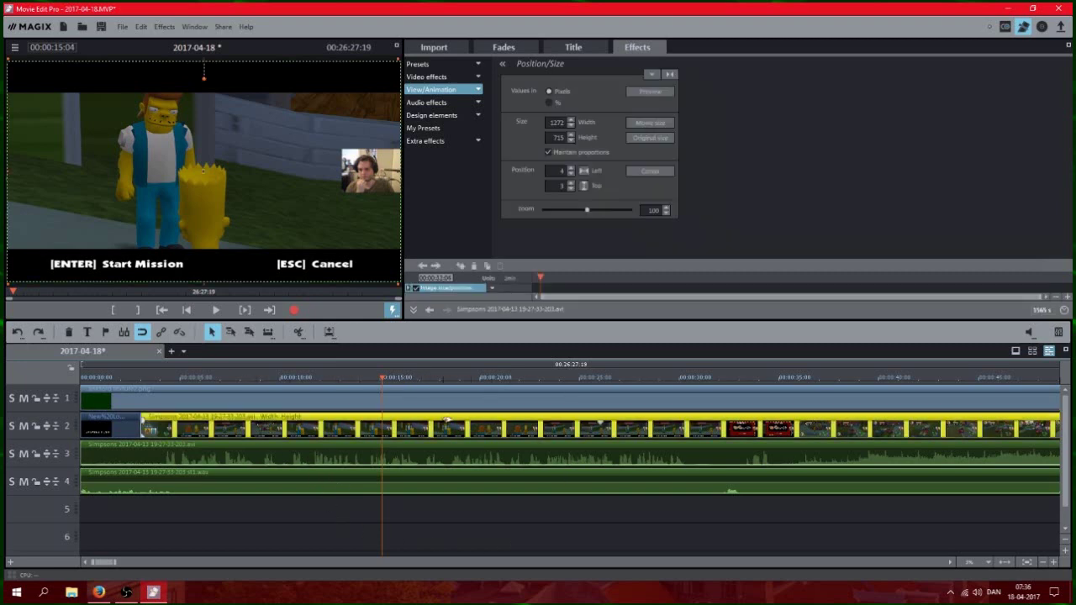
click(298, 334)
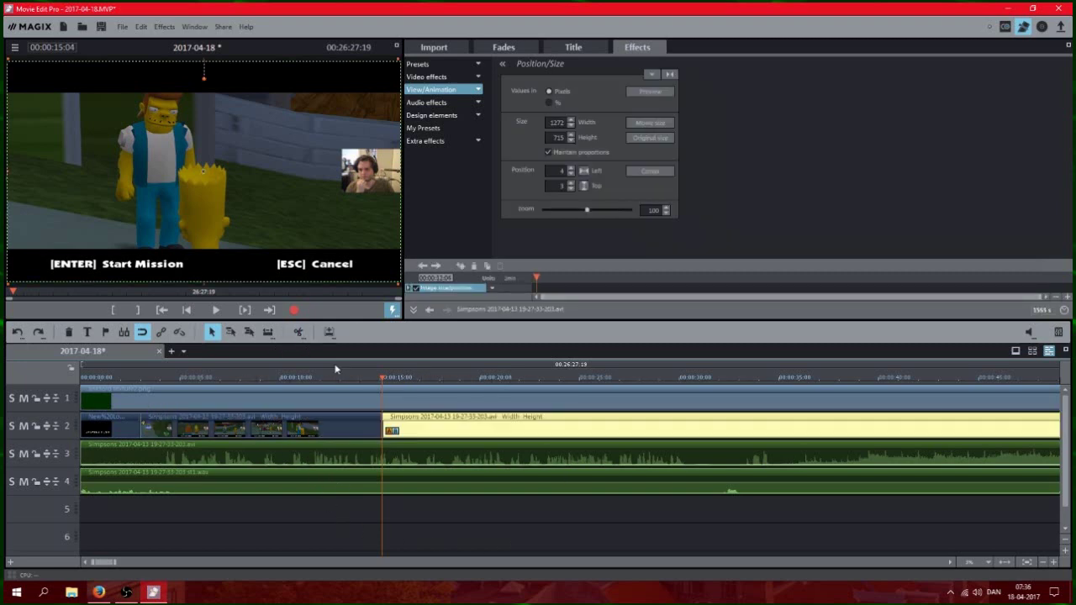
click(462, 378)
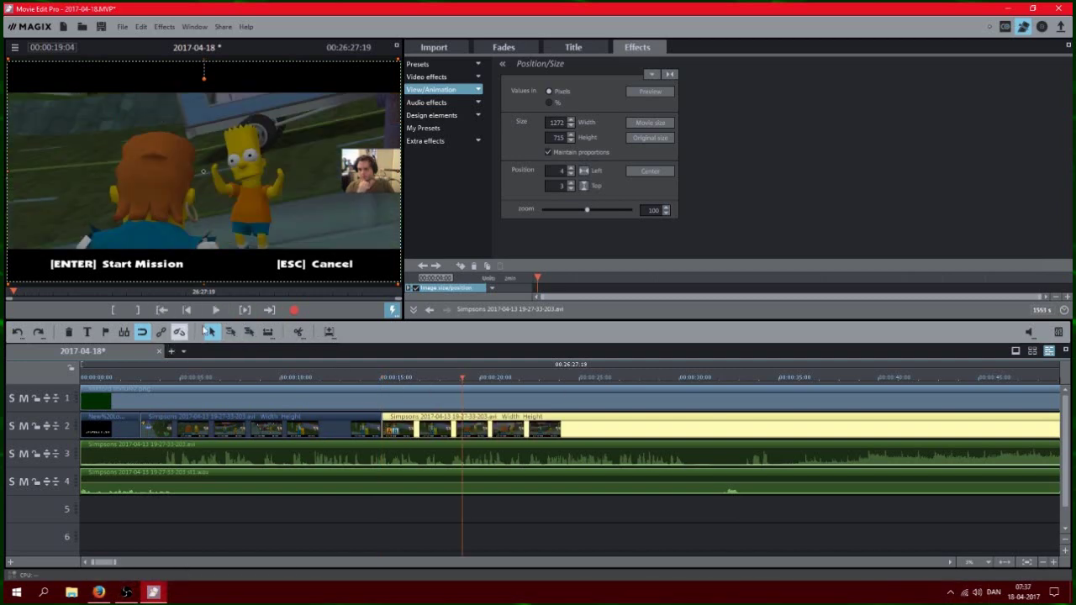
click(443, 378)
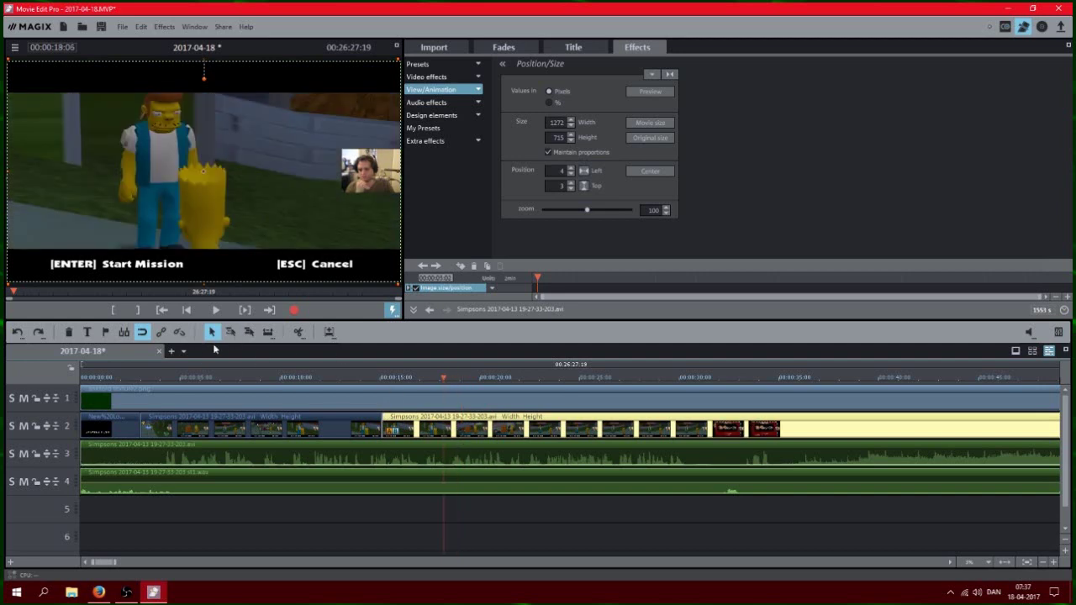
click(300, 333)
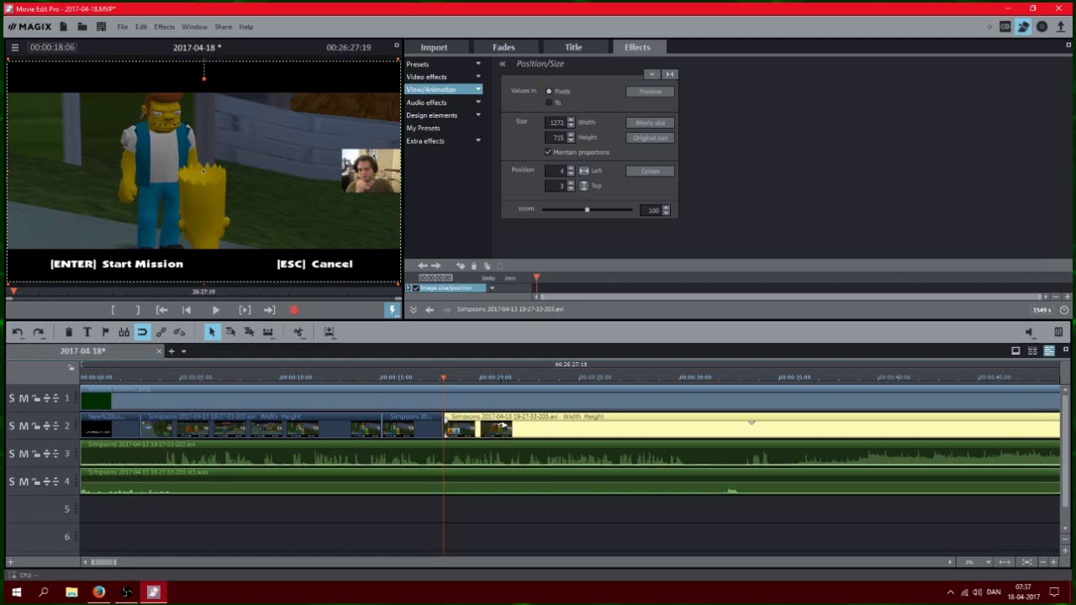
click(412, 427)
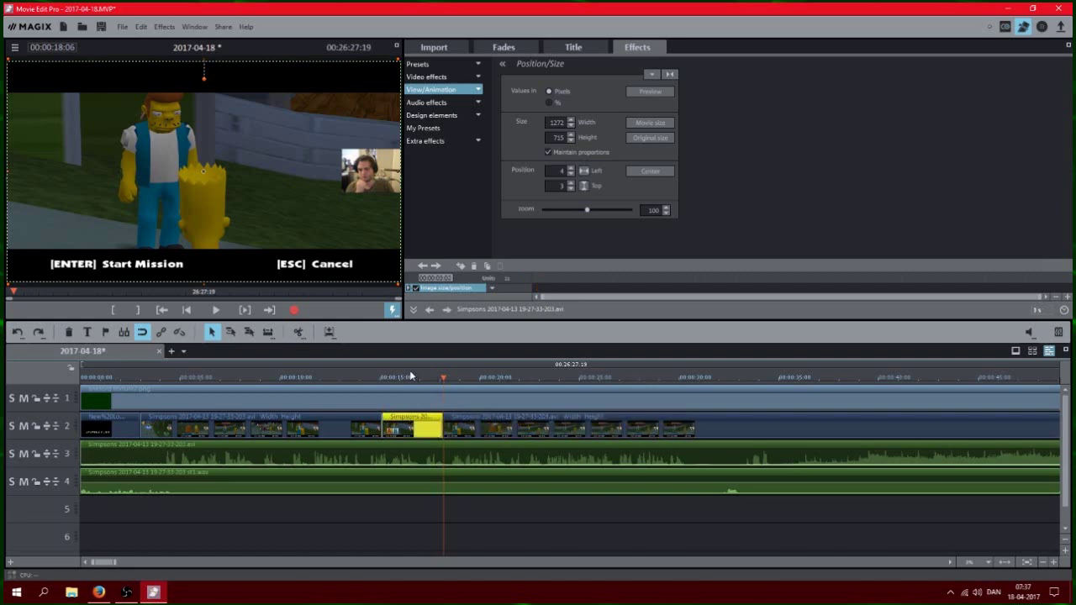
Try cutting at 00:00:24:29 with no object selected, and undo the cut across all tracks
click(400, 377)
click(519, 521)
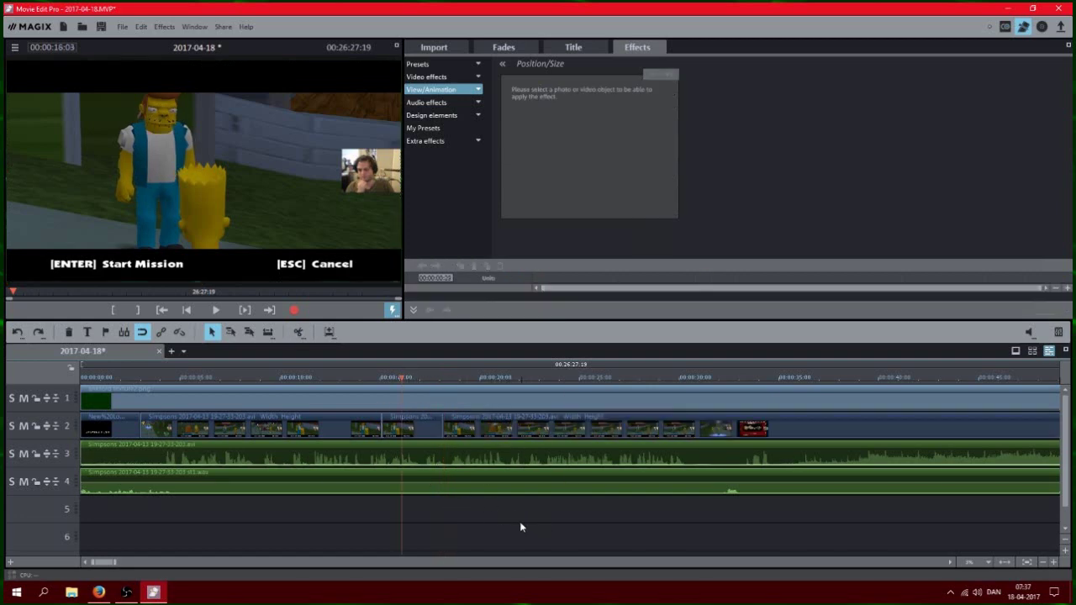
click(577, 374)
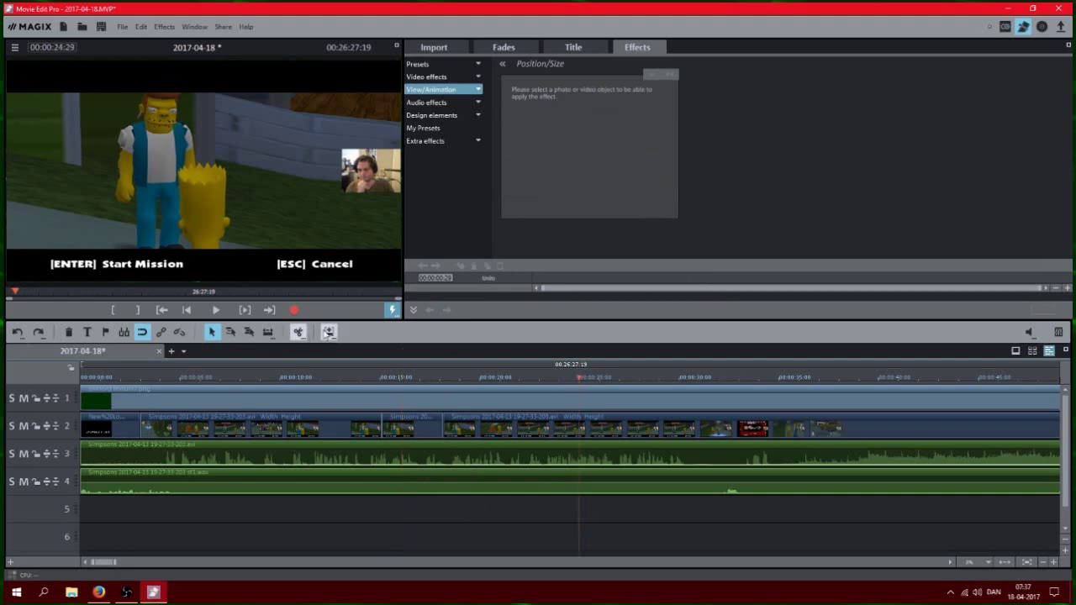
click(298, 332)
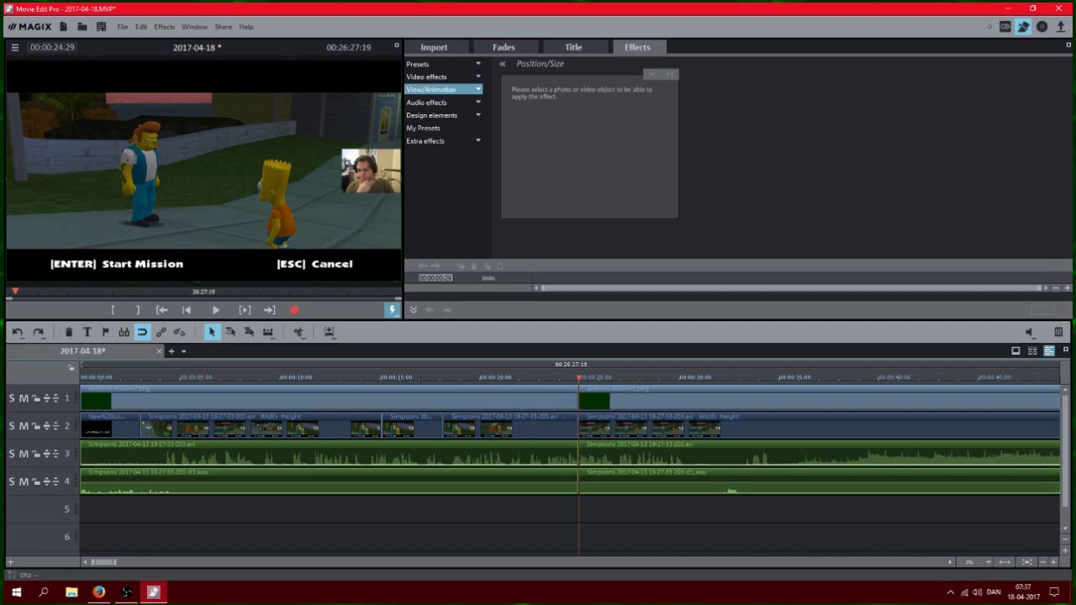
click(17, 333)
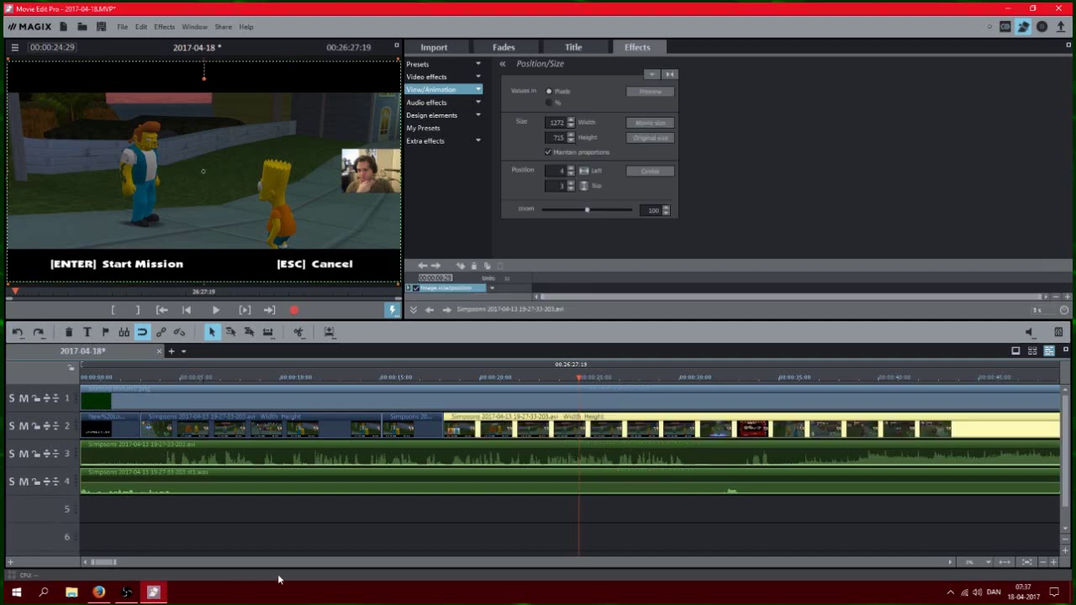
click(336, 563)
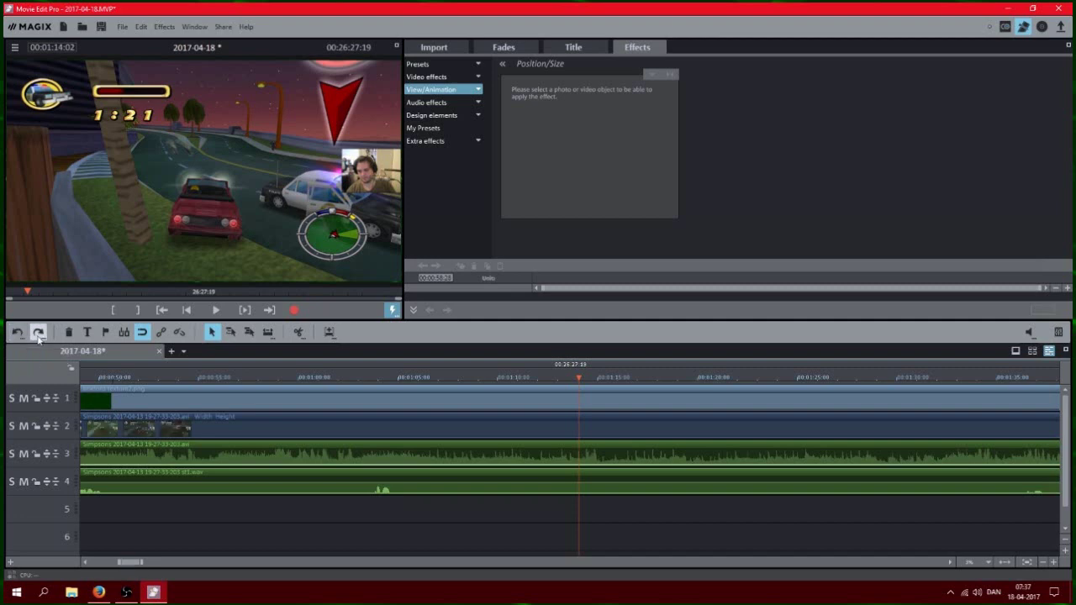
click(108, 561)
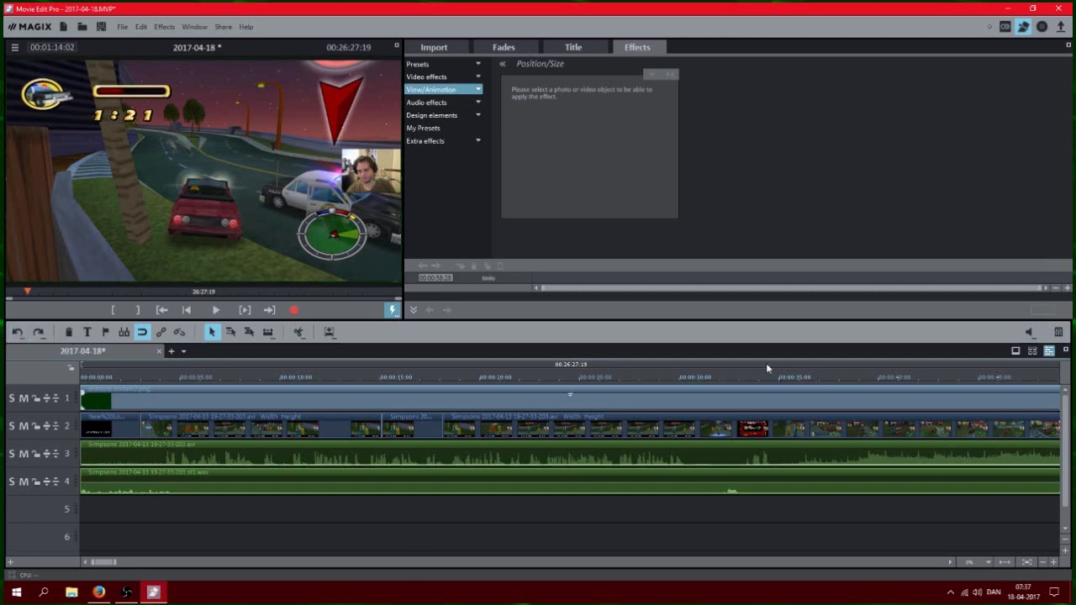
Crop the short gameplay segment at 00:00:15:04 to the character's upper body, using a free-proportions section of about 517 × 307 pixels
click(395, 370)
click(416, 426)
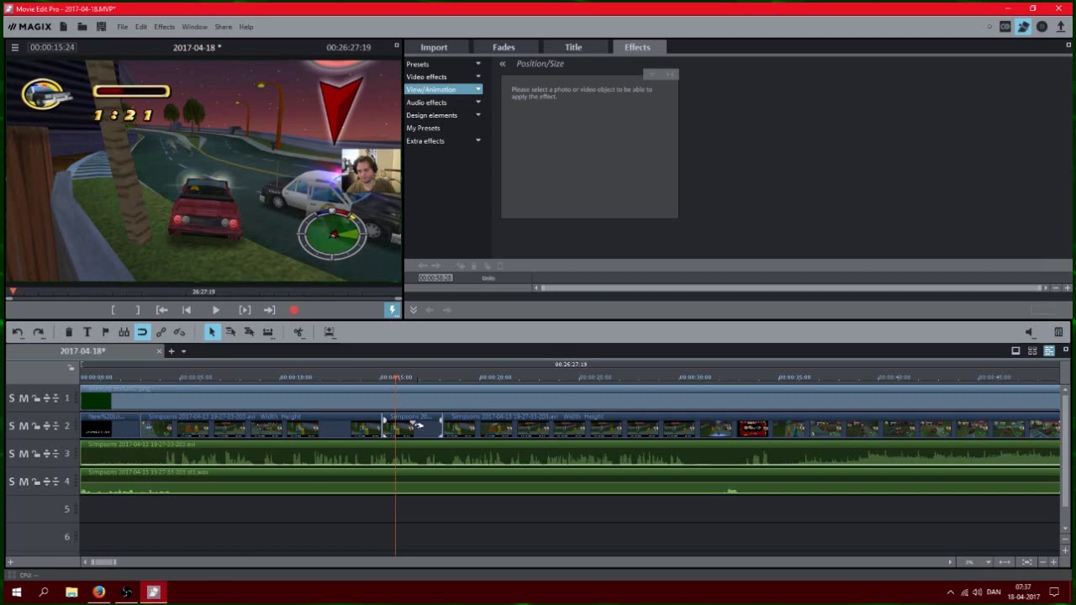
click(384, 382)
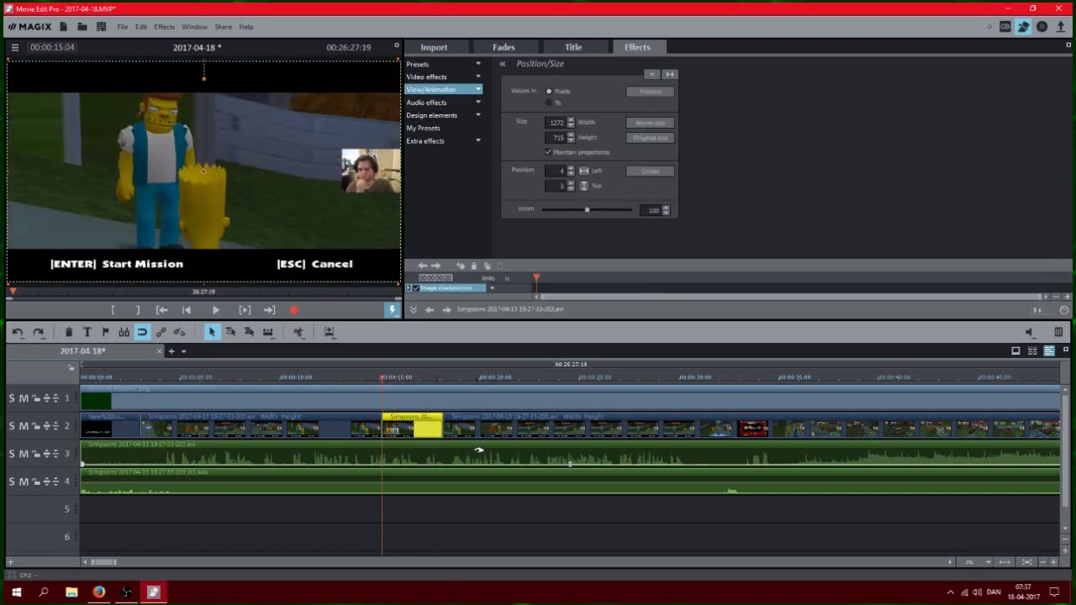
click(485, 526)
click(398, 425)
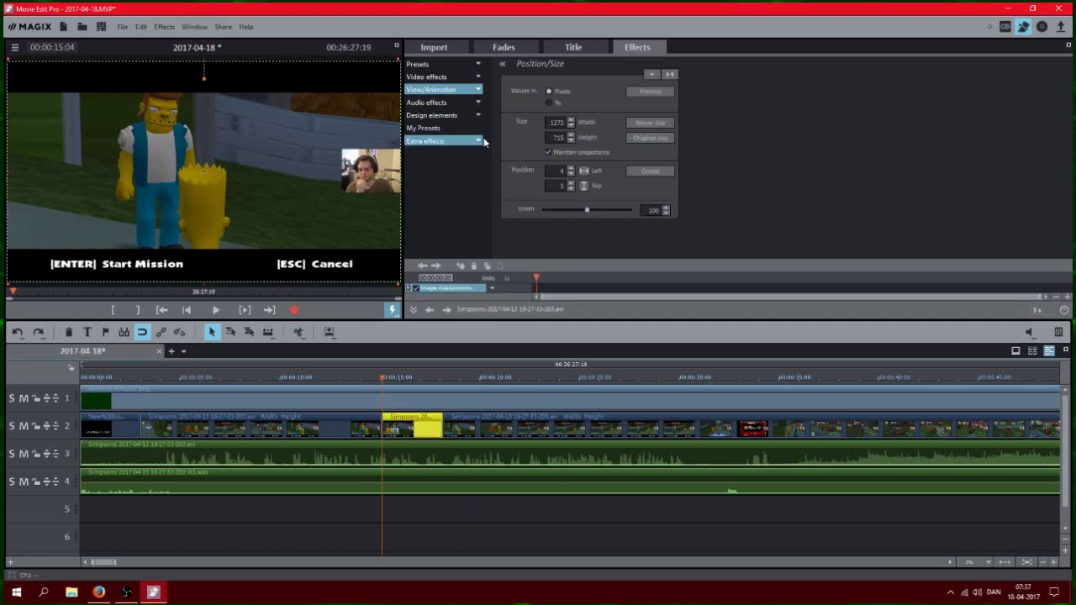
click(472, 90)
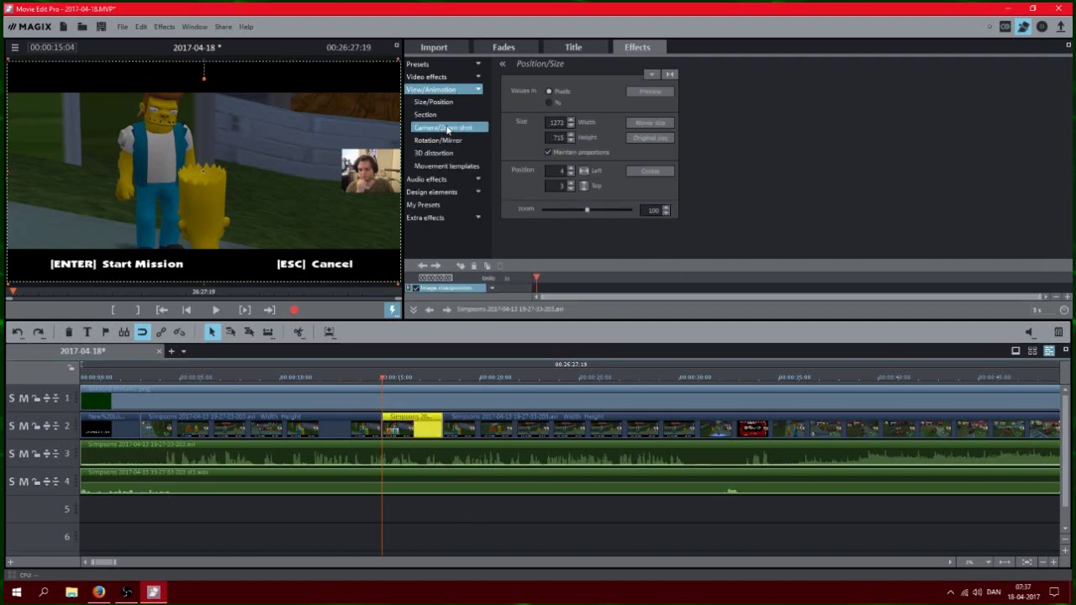
click(442, 116)
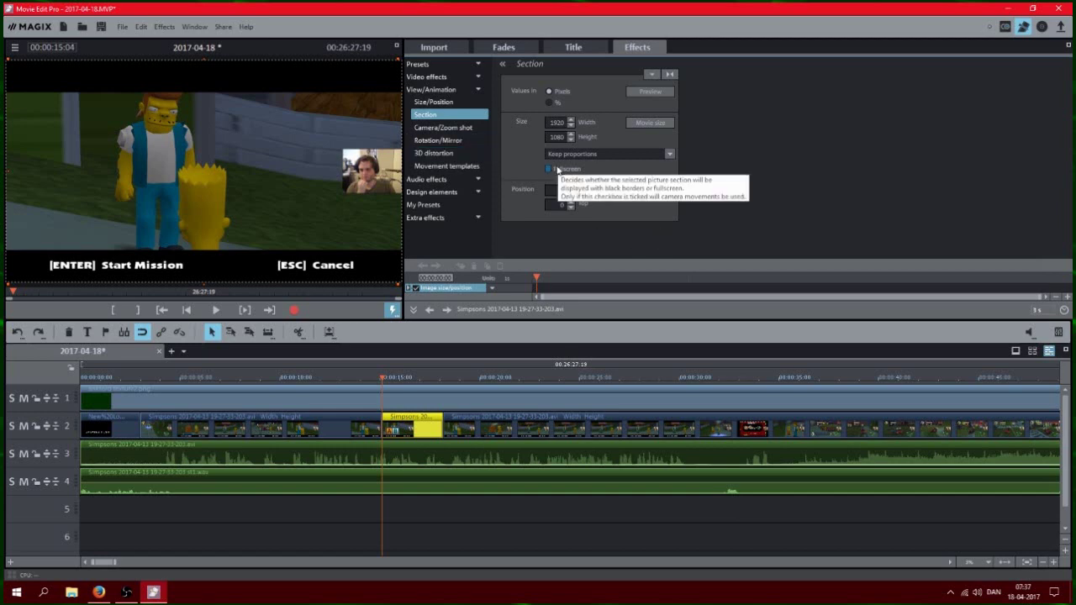
click(670, 154)
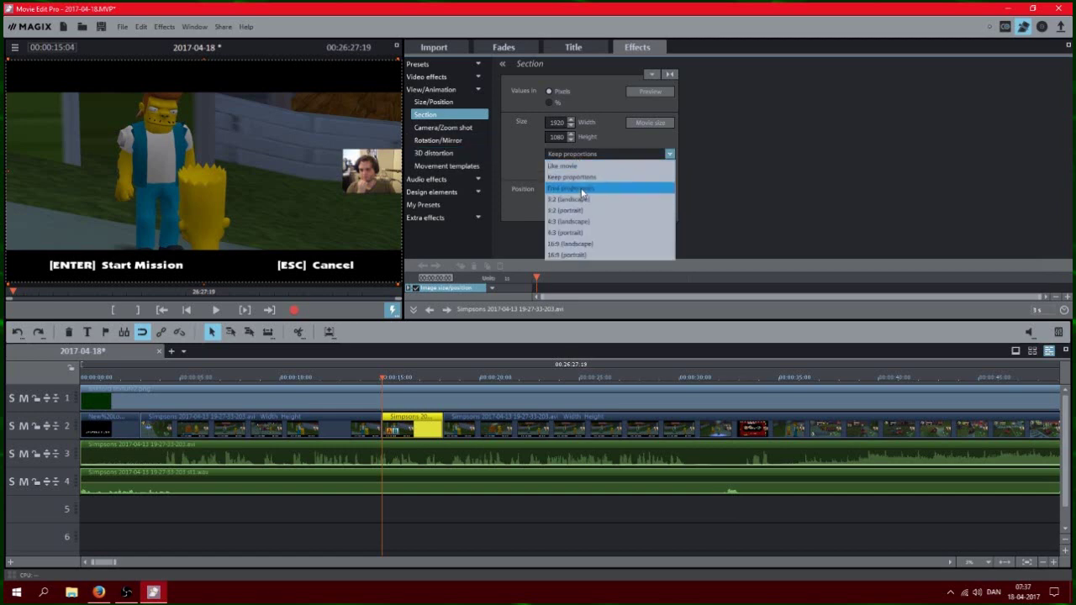
click(582, 190)
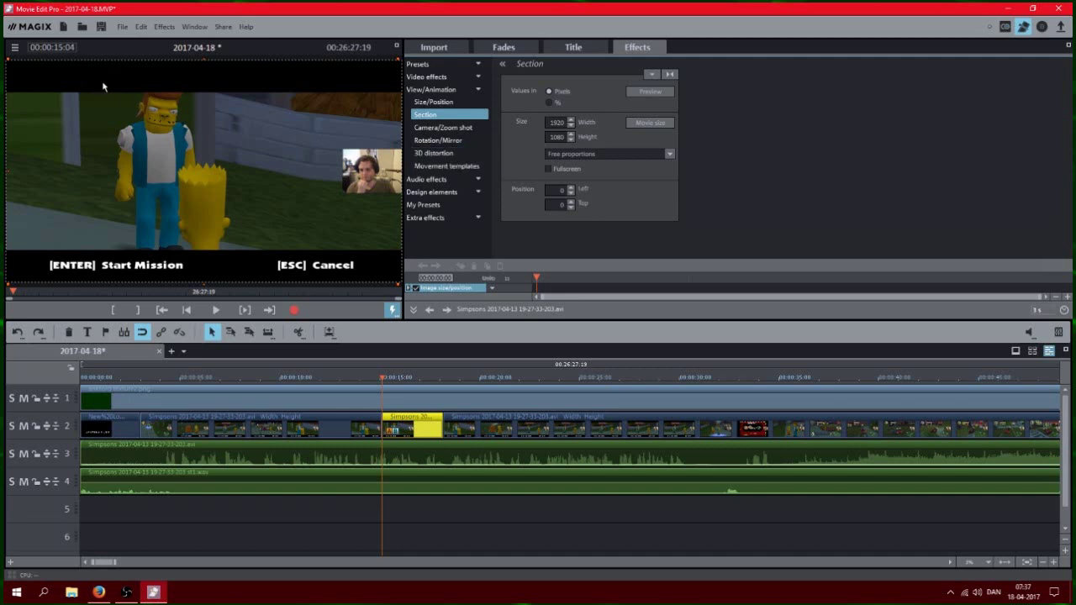
drag(100, 84, 186, 137)
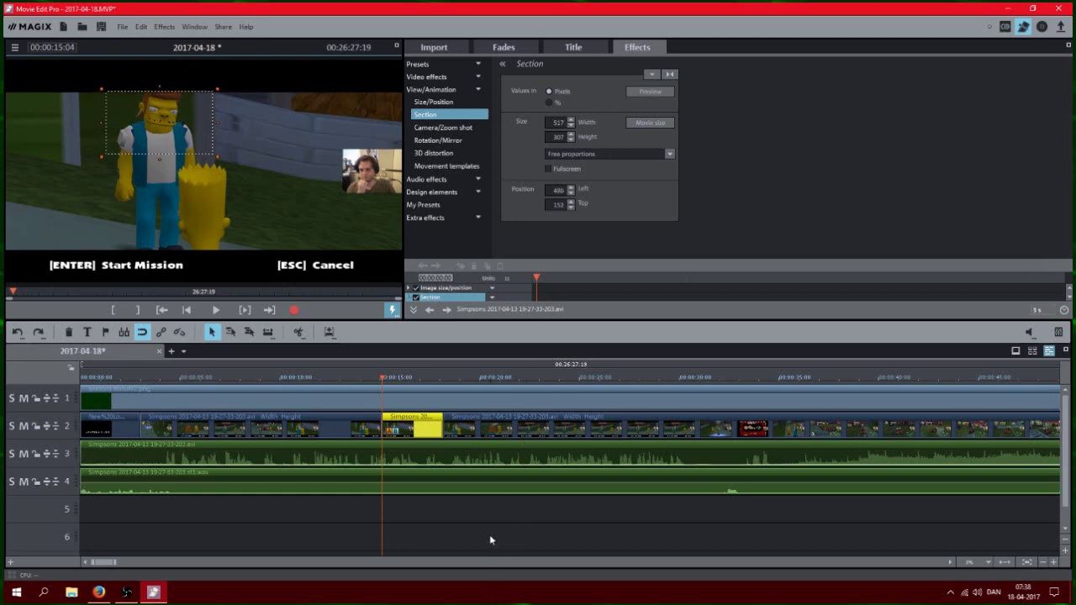
Play back the cropped segment and preview its section
key(space)
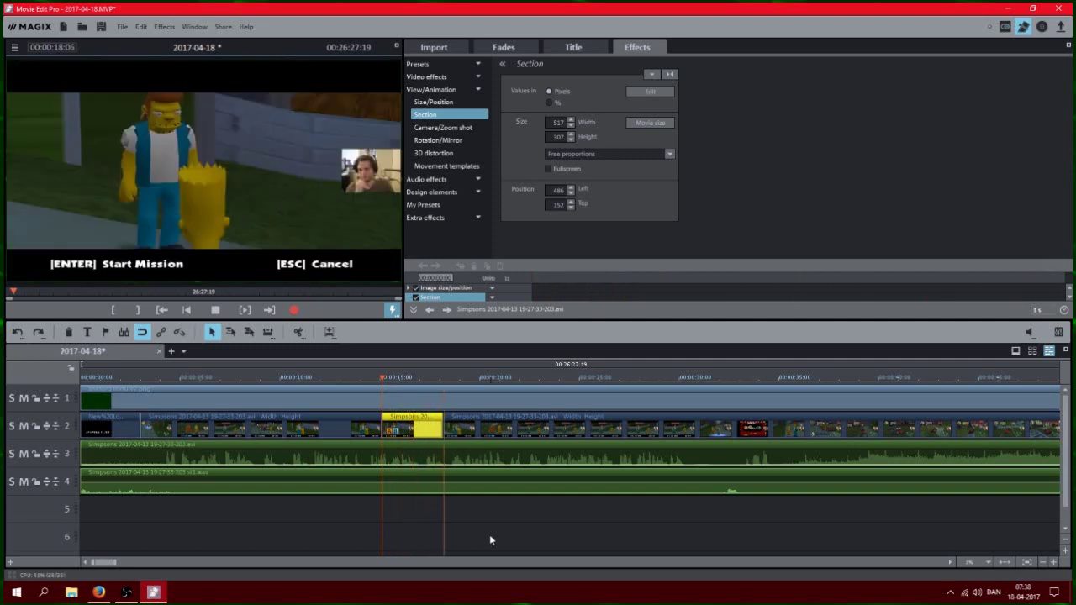
key(space)
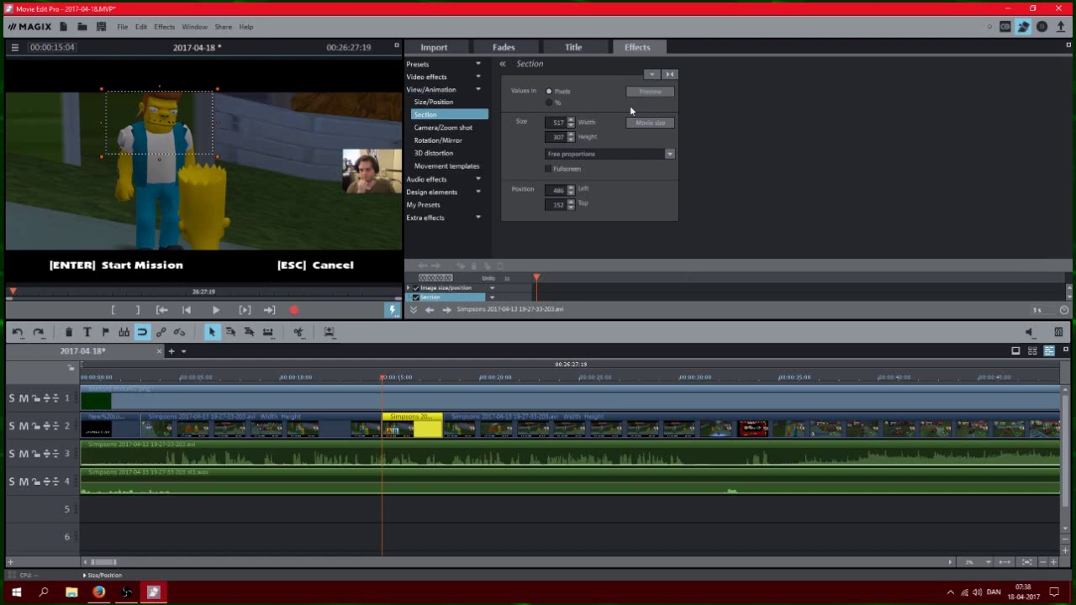
click(648, 90)
Shrink the cropped segment to about 340 × 202 pixels in the frame's upper-left corner and set a keyframe at 00:00:15:04
click(443, 104)
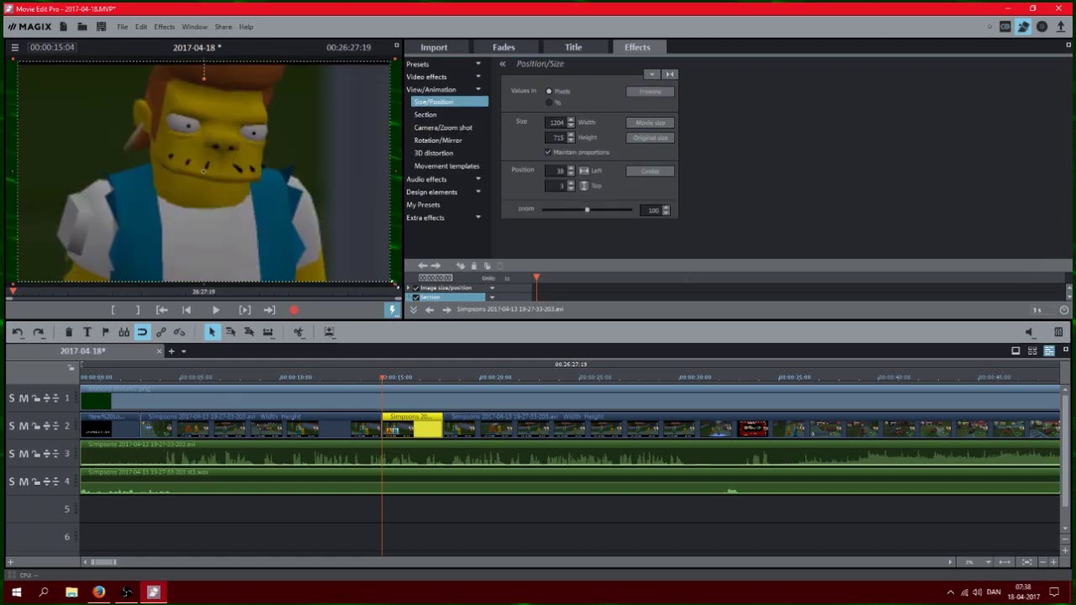
drag(394, 283, 128, 128)
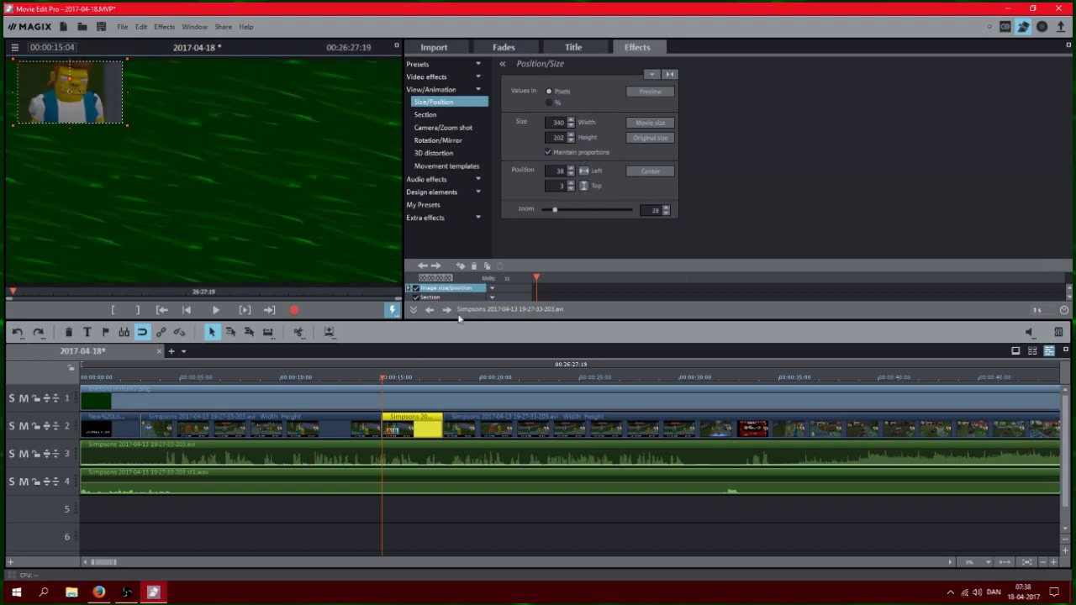
click(460, 266)
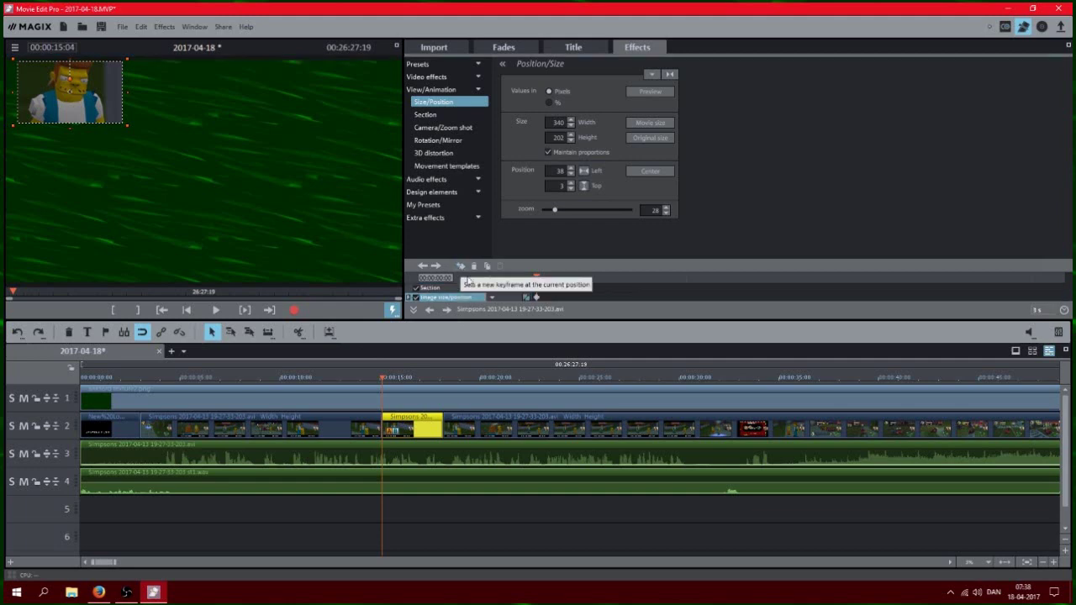
At 00:00:16:05, move the cropped segment to the lower middle of the frame at about 442, 431 and rotate it past sideways
click(713, 277)
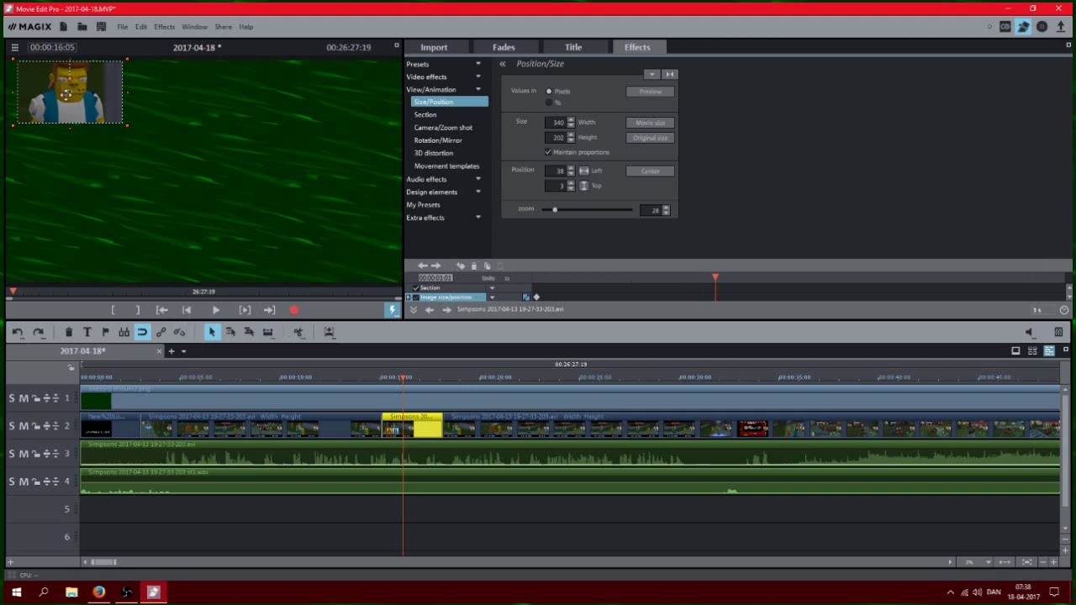
drag(66, 94, 191, 225)
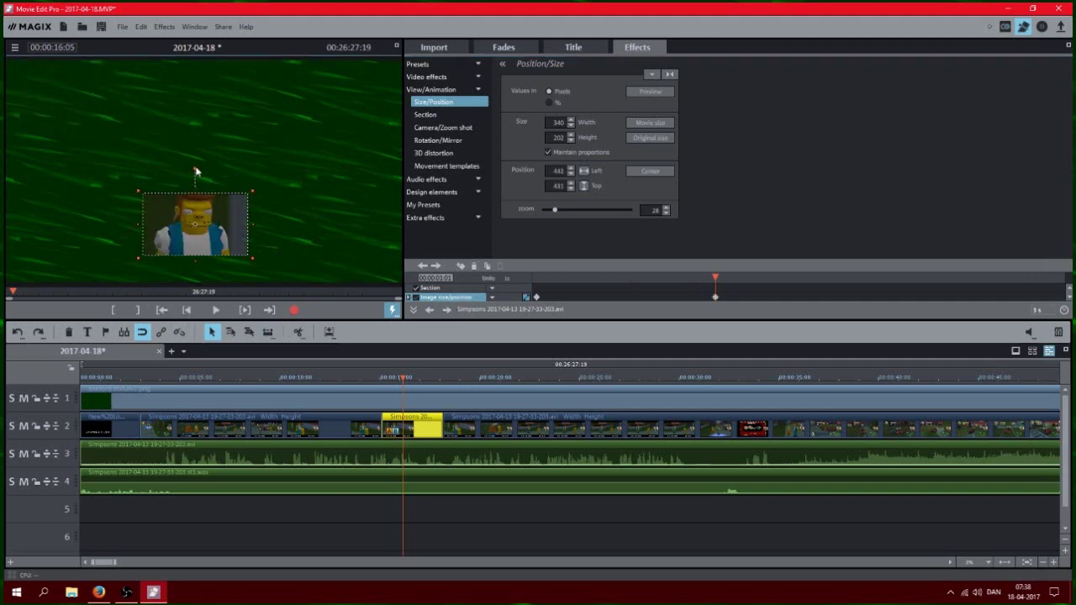
drag(195, 171, 117, 279)
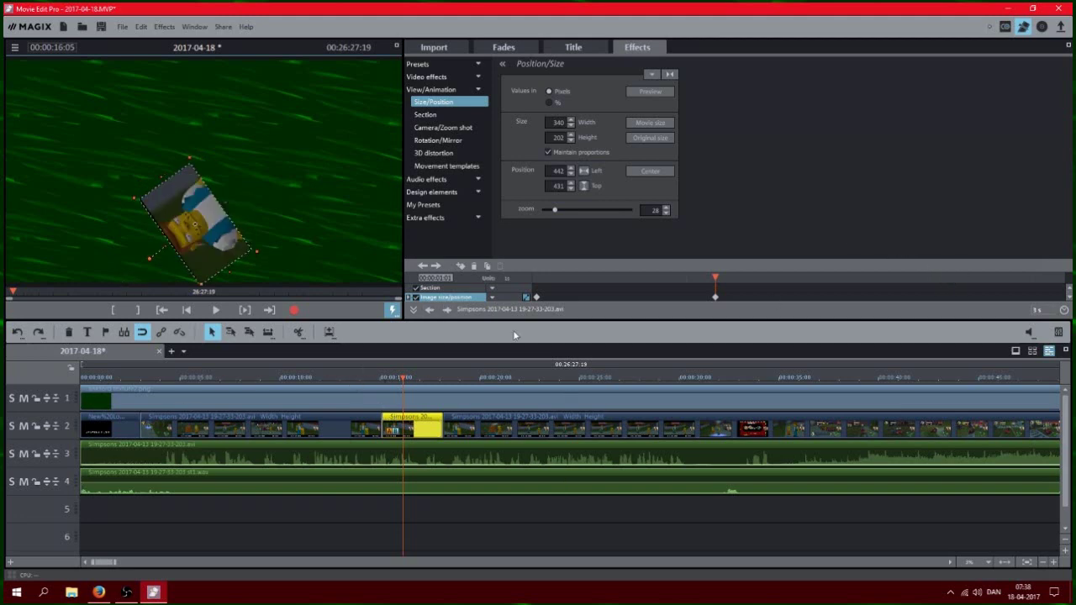
Try to move the rotated segment to the frame's upper-right corner at 00:00:18:06, and play back the movement from the segment's start
drag(403, 380, 444, 378)
drag(196, 227, 359, 106)
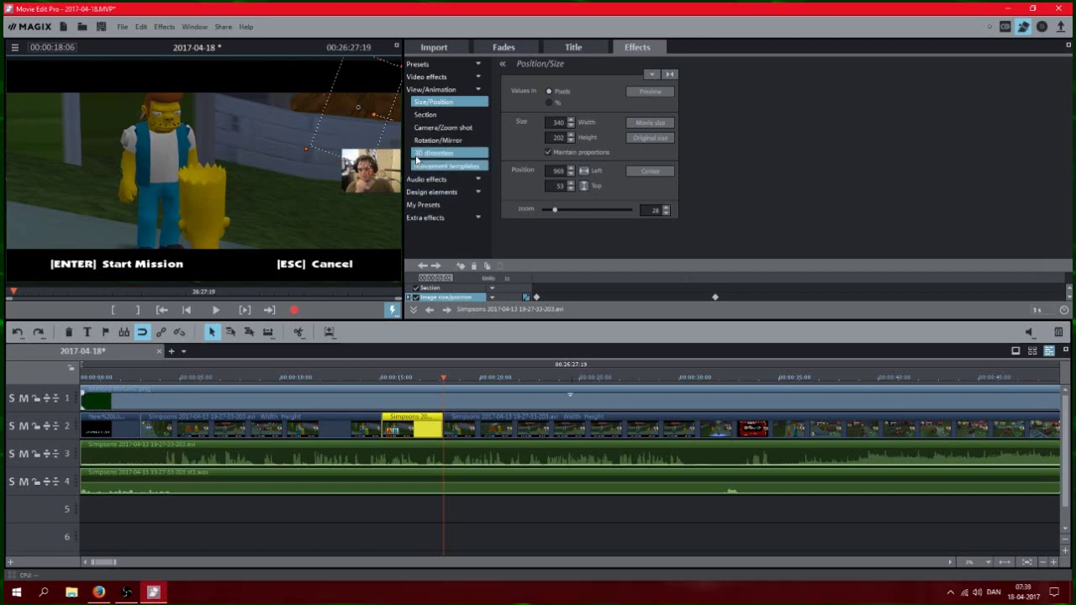
click(388, 378)
key(space)
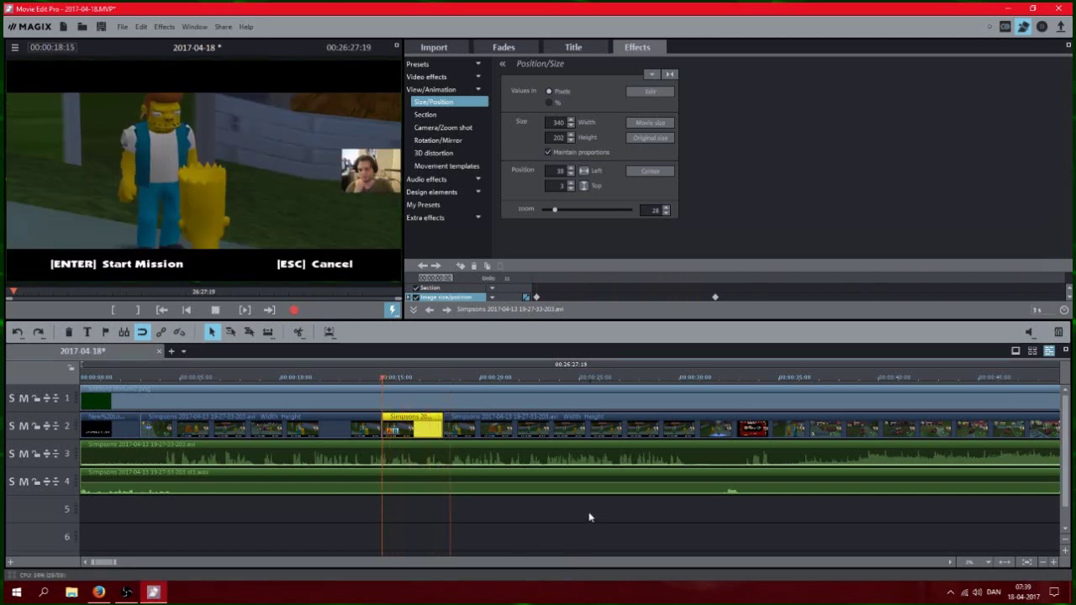
key(space)
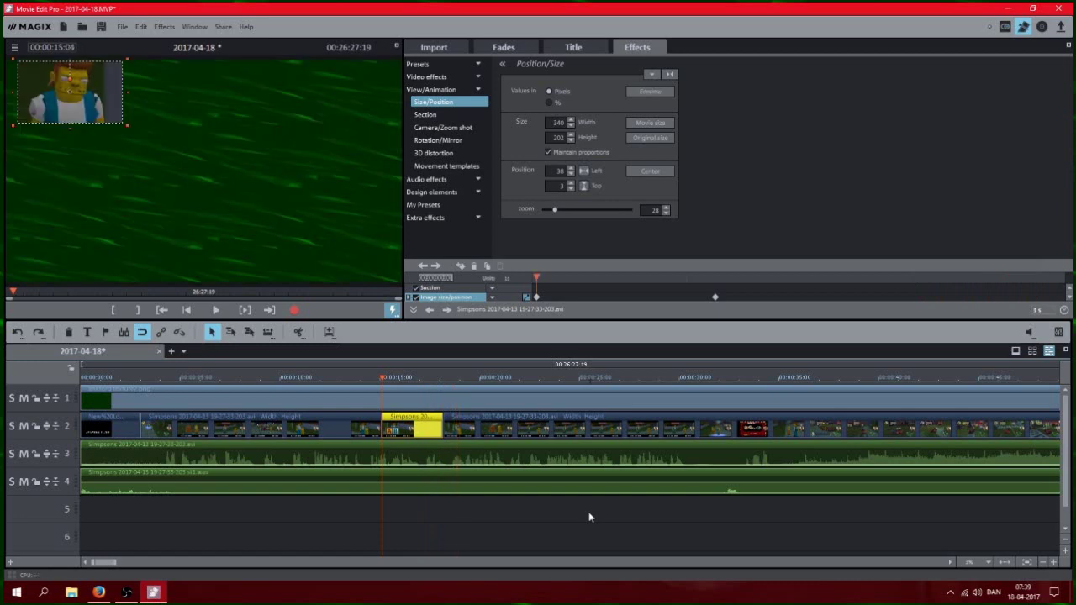
Replay the segment's animation with nothing selected, and fit the entire movie in the timeline
click(603, 529)
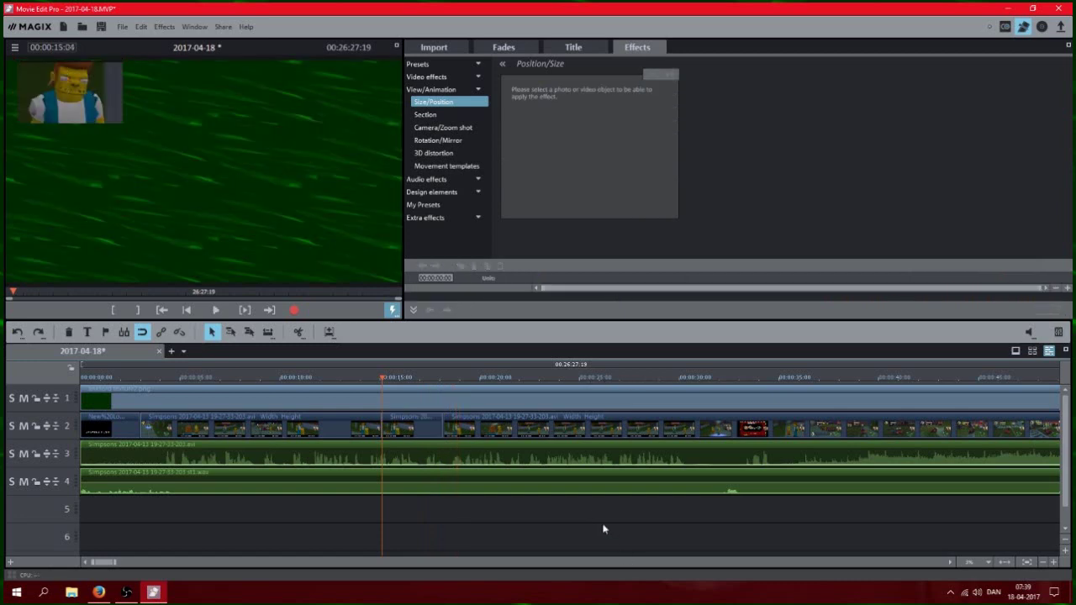
key(space)
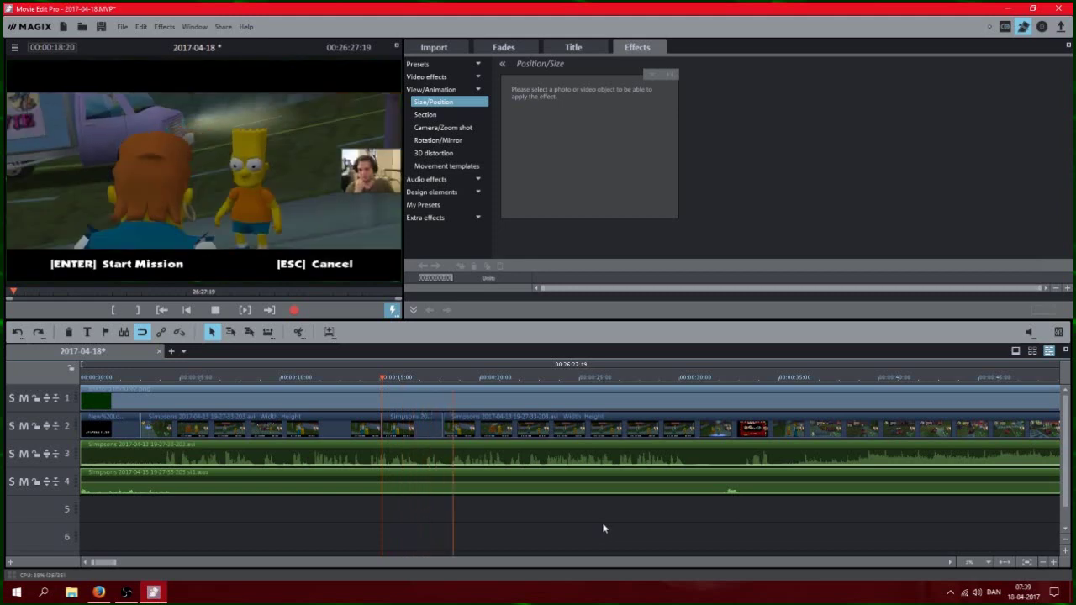
key(space)
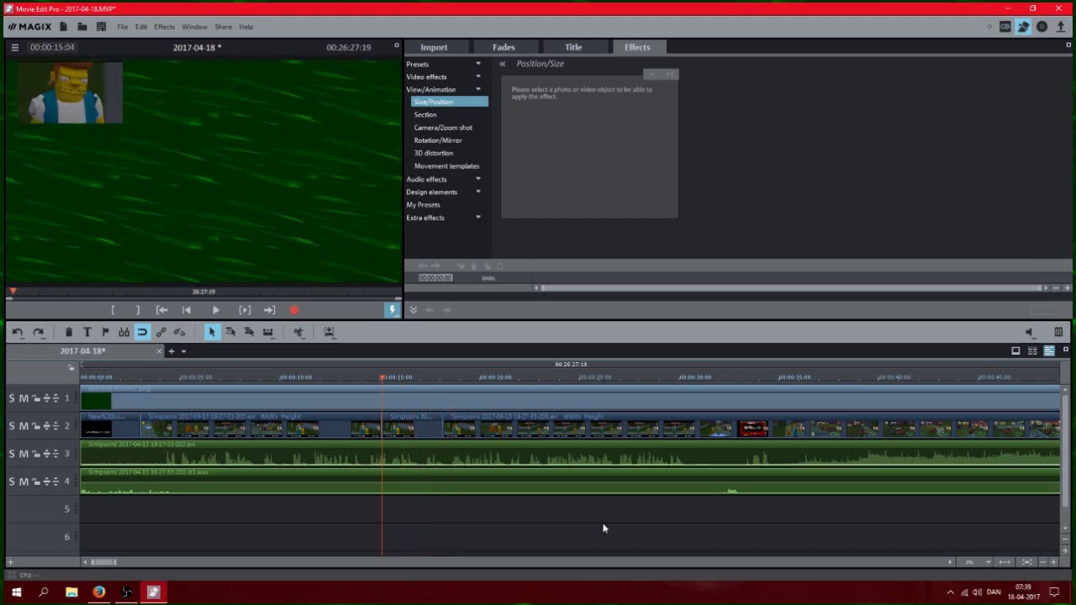
click(1012, 563)
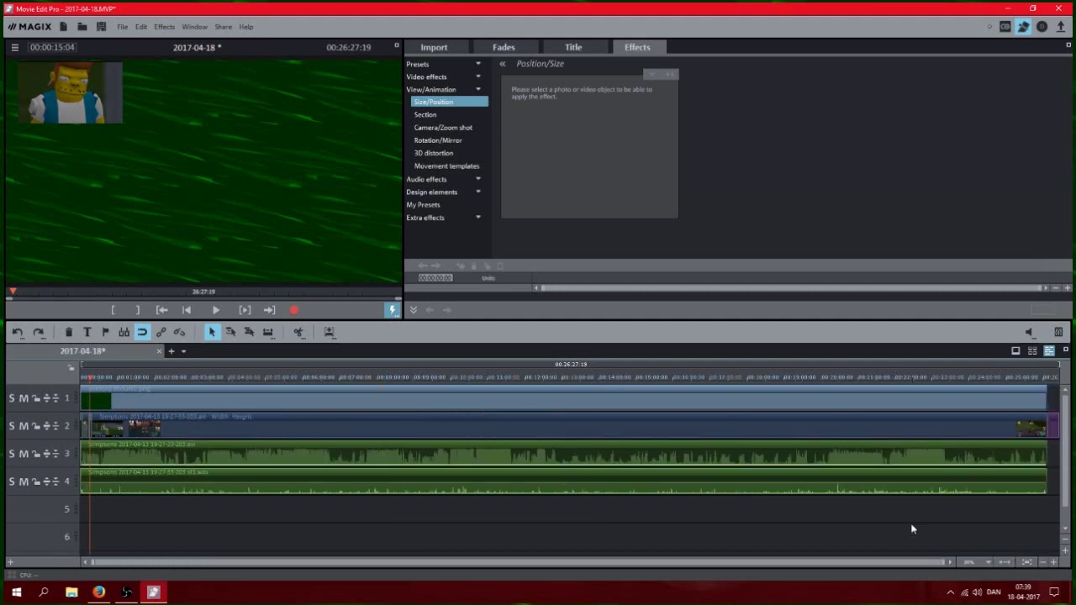